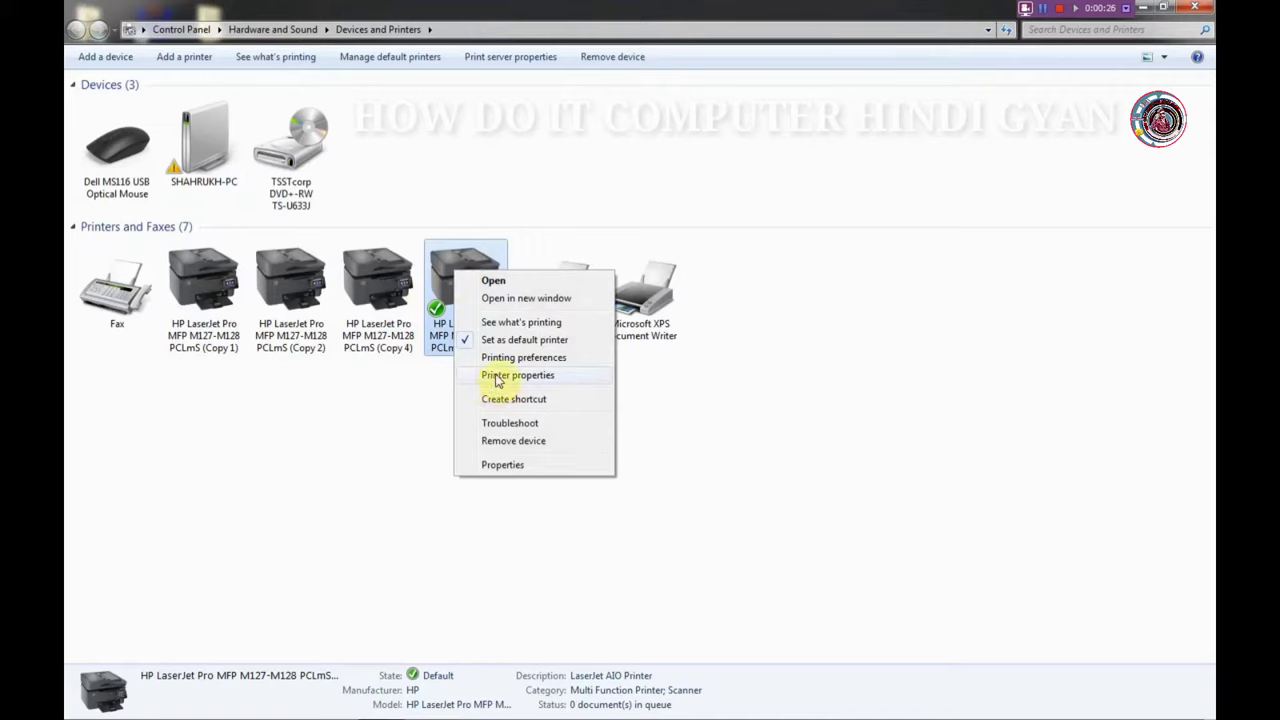
Print a test page from the HP LaserJet Pro MFP M127-M128 PCLmS (Copy 5) printer and close its properties.
click(497, 376)
click(766, 660)
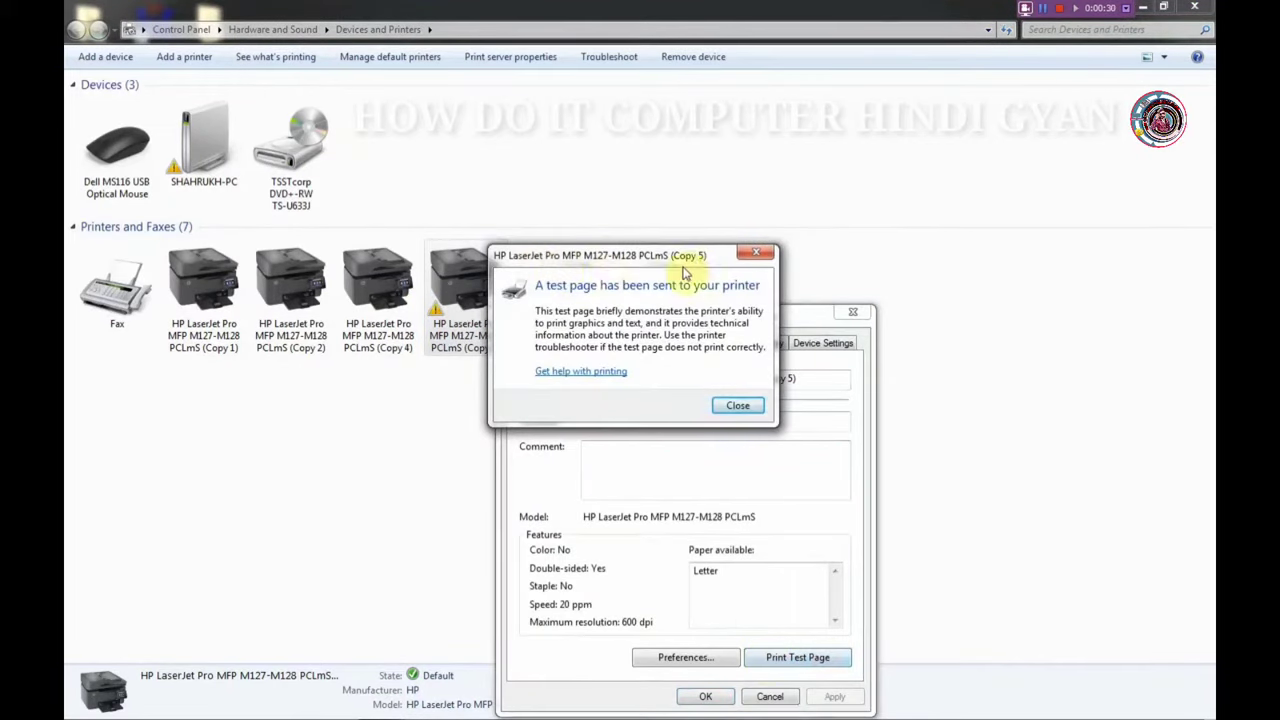
click(756, 252)
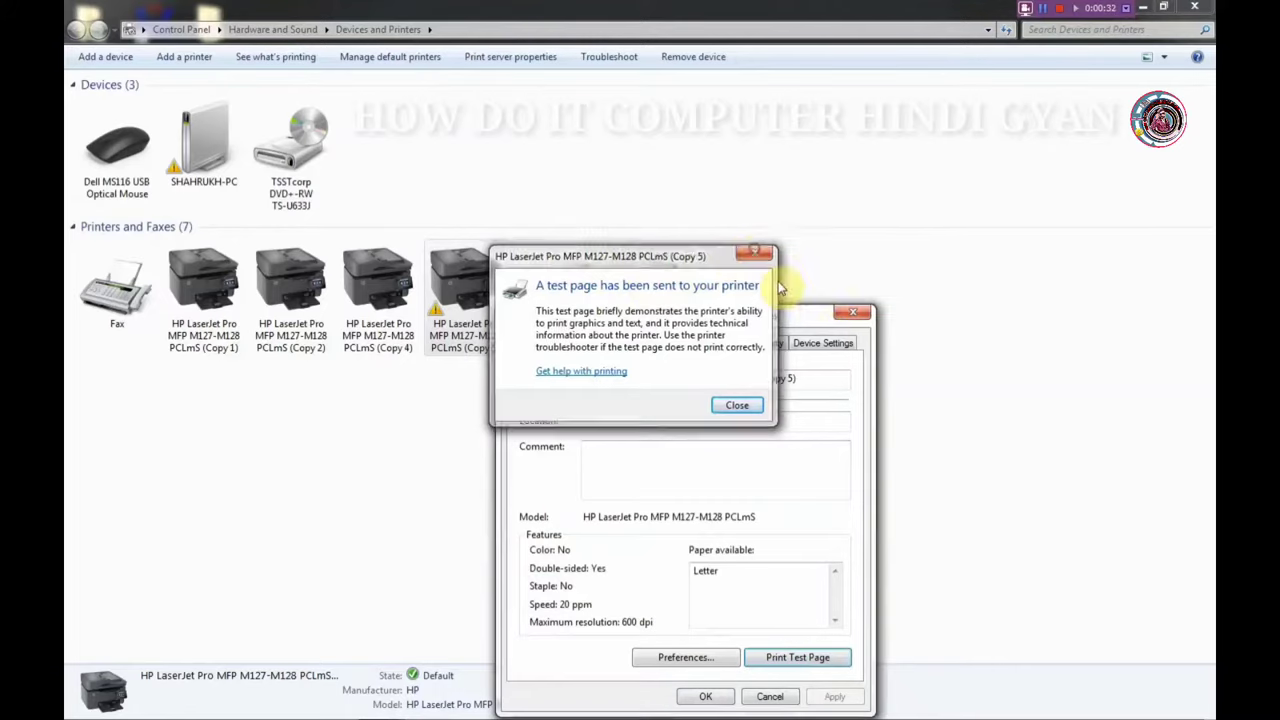
click(849, 317)
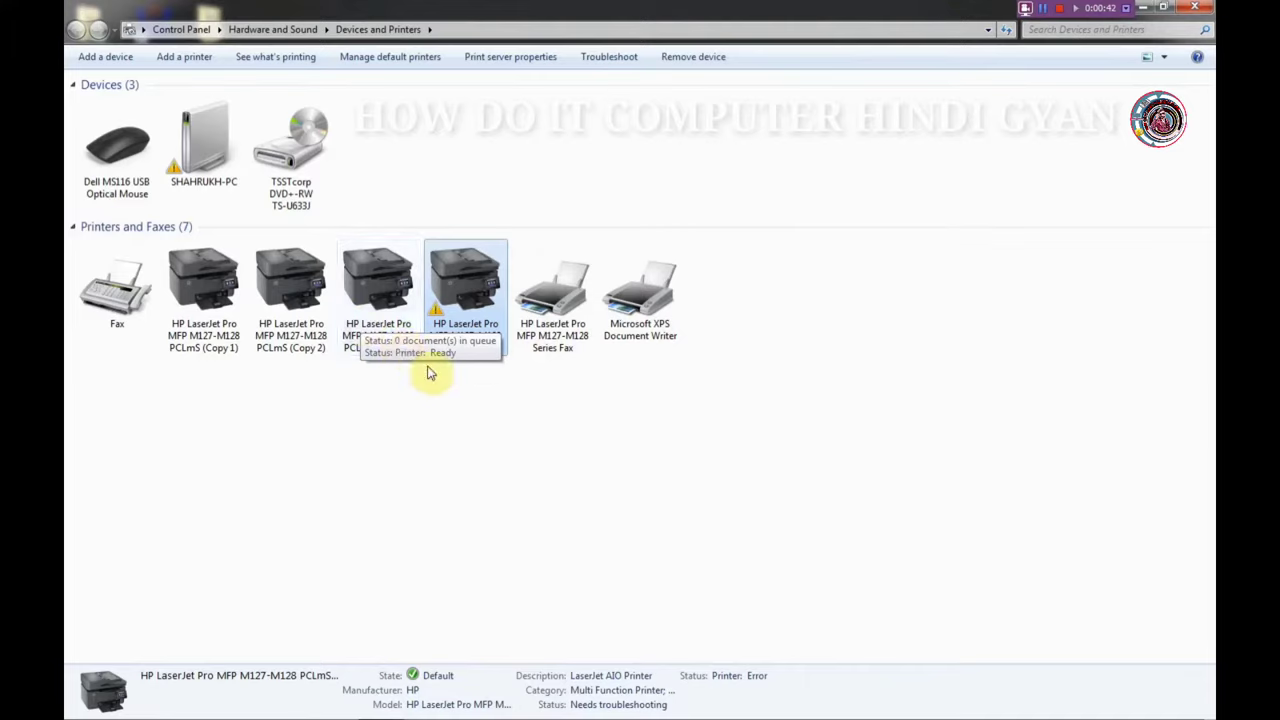
Print a test page from the HP LaserJet Pro MFP M127-M128 PCLmS (Copy 4) printer and close its properties.
right_click(385, 333)
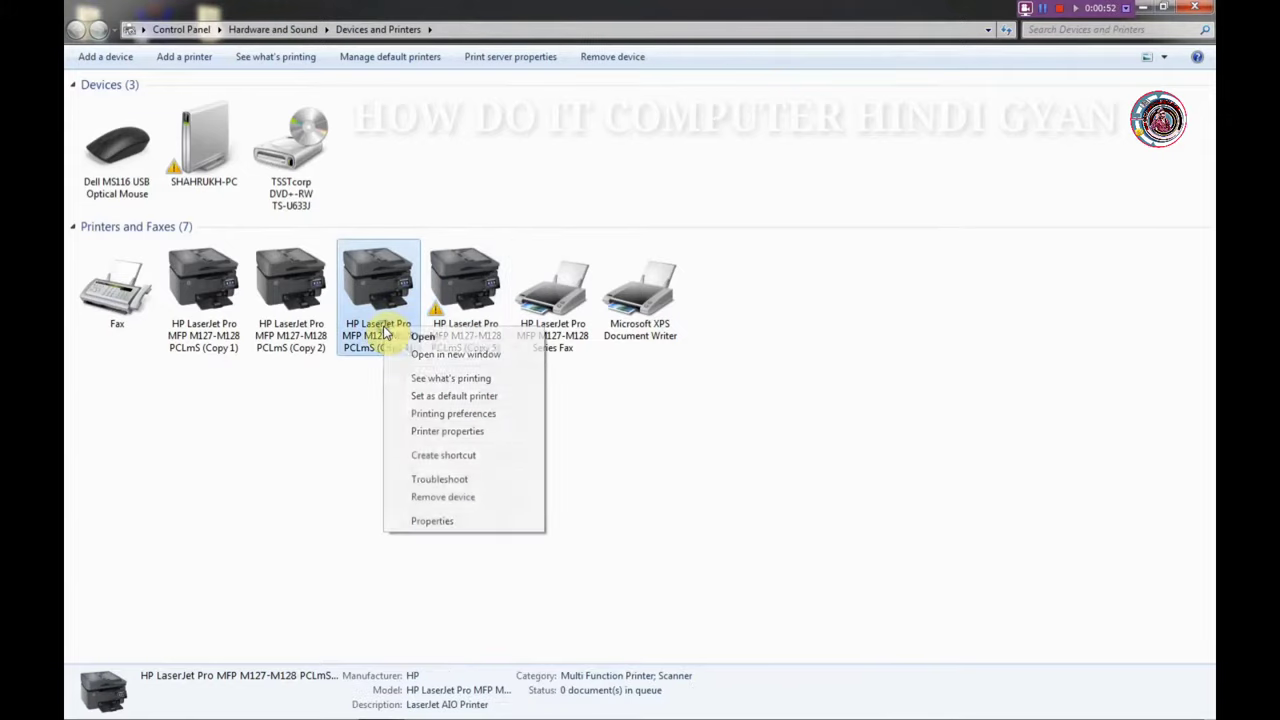
click(447, 432)
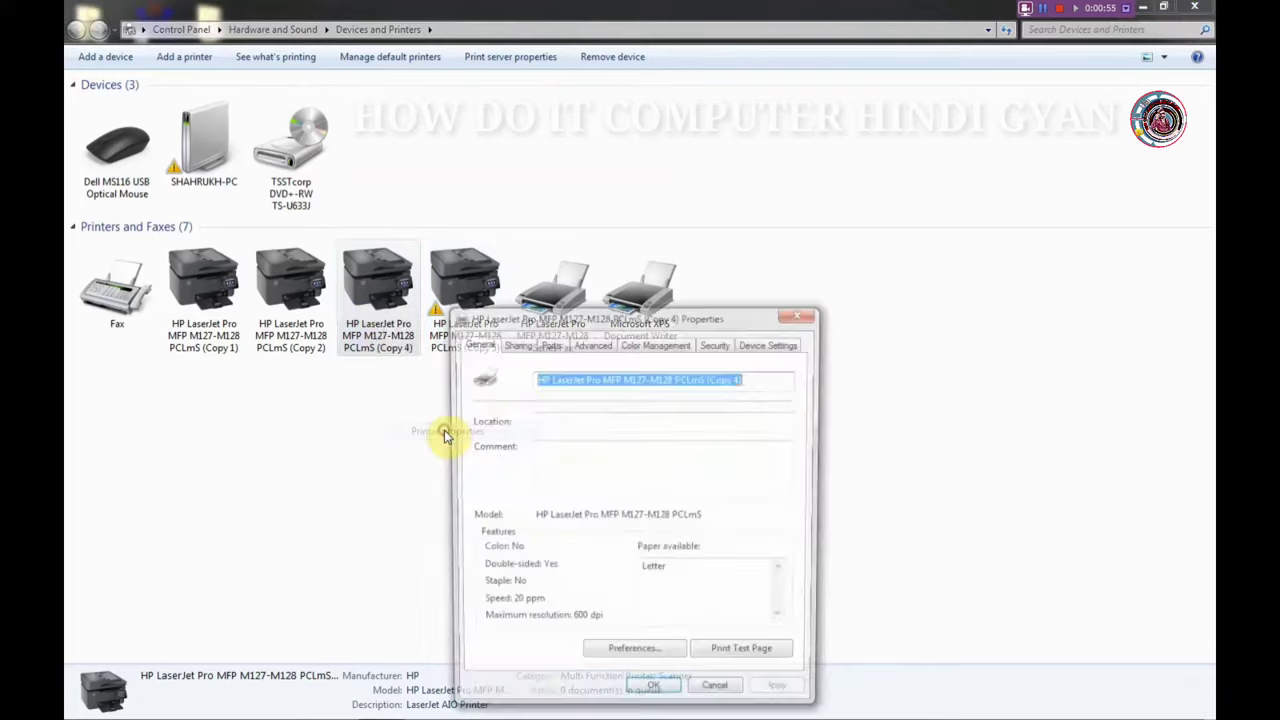
click(765, 660)
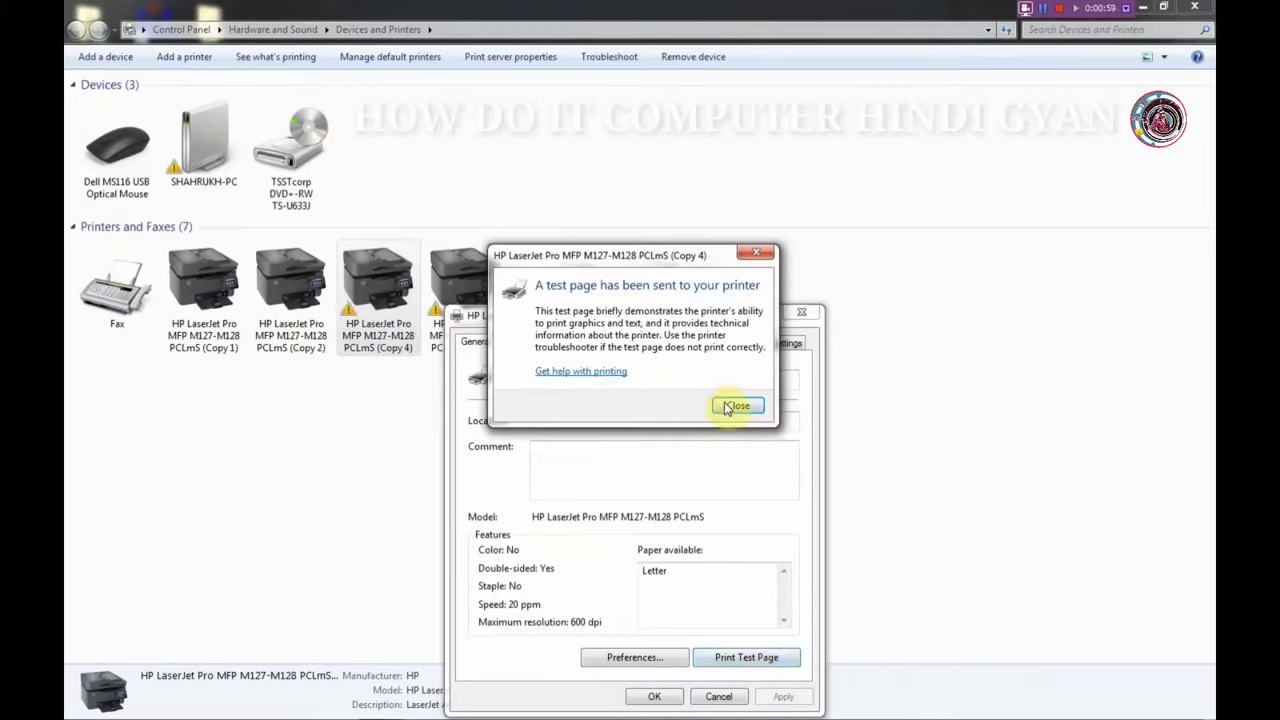
click(737, 405)
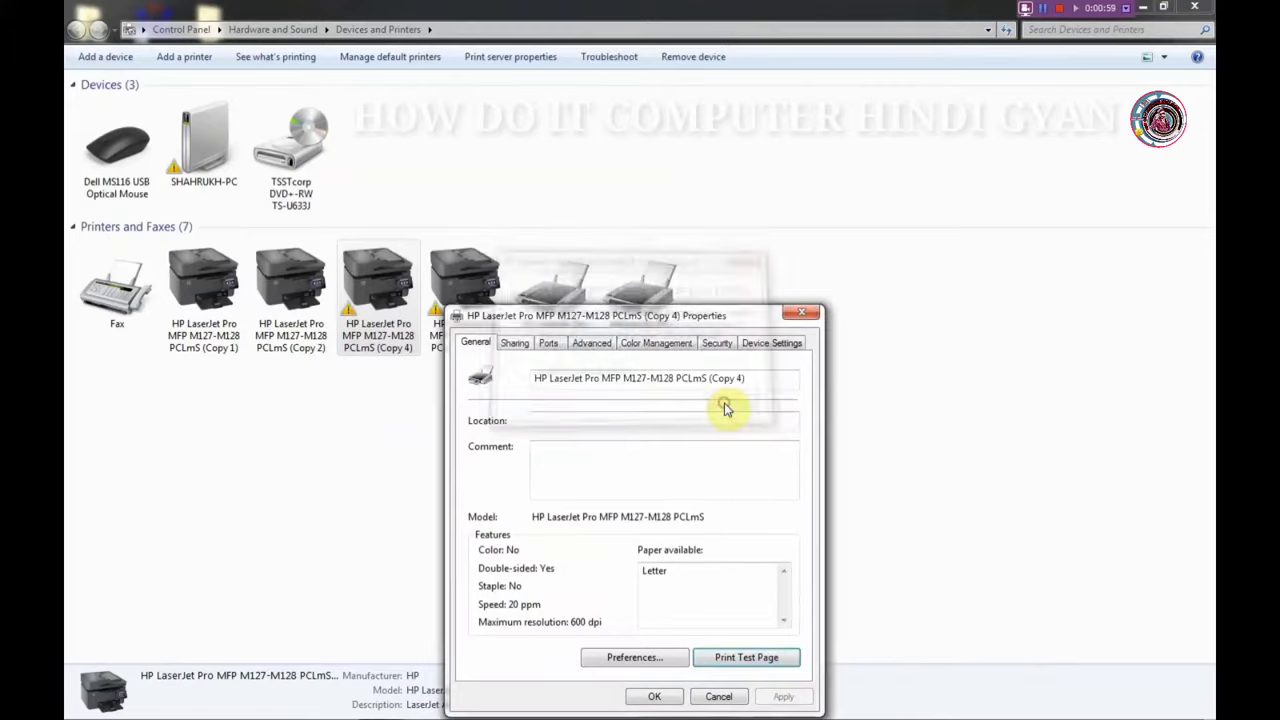
click(802, 314)
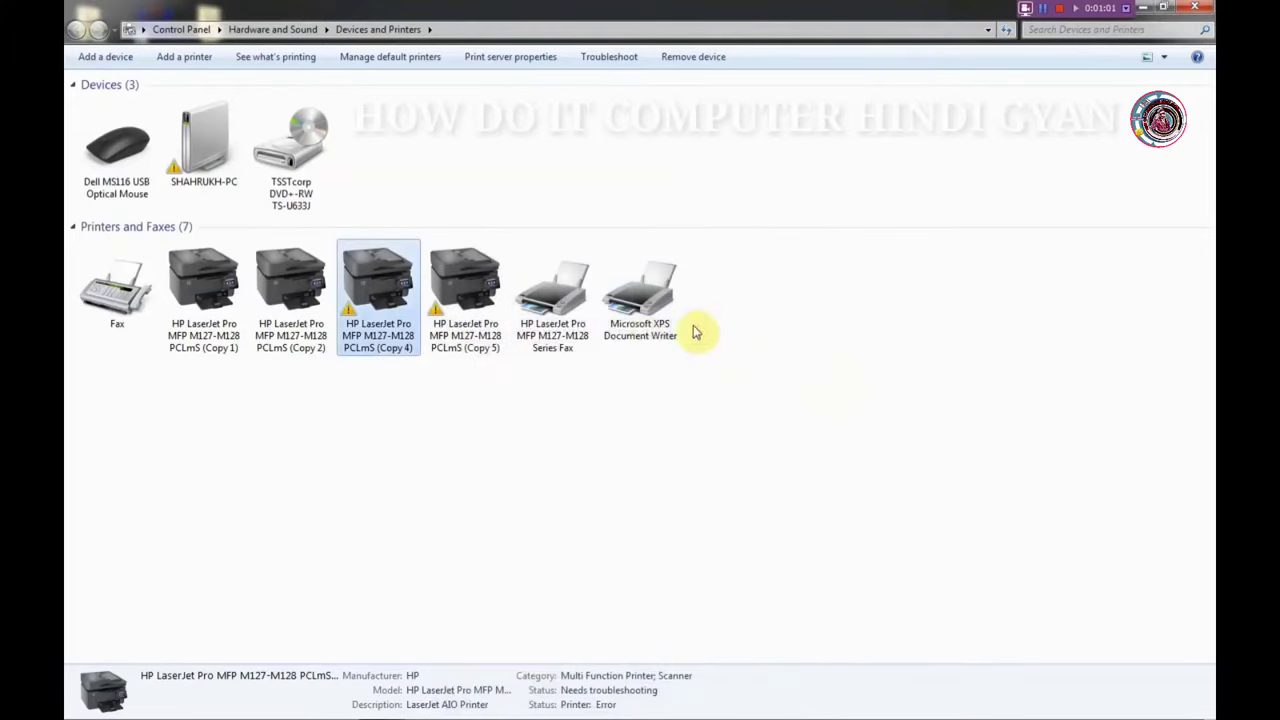
right_click(300, 308)
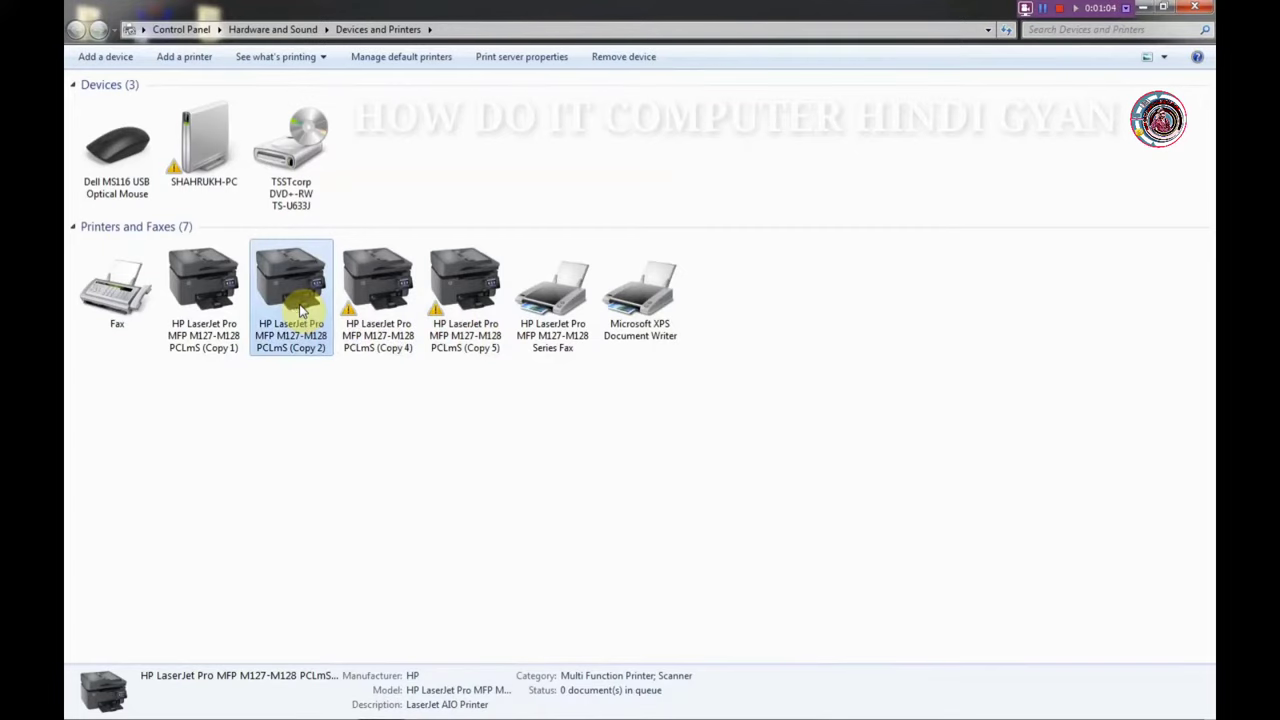
mouse_move(363, 393)
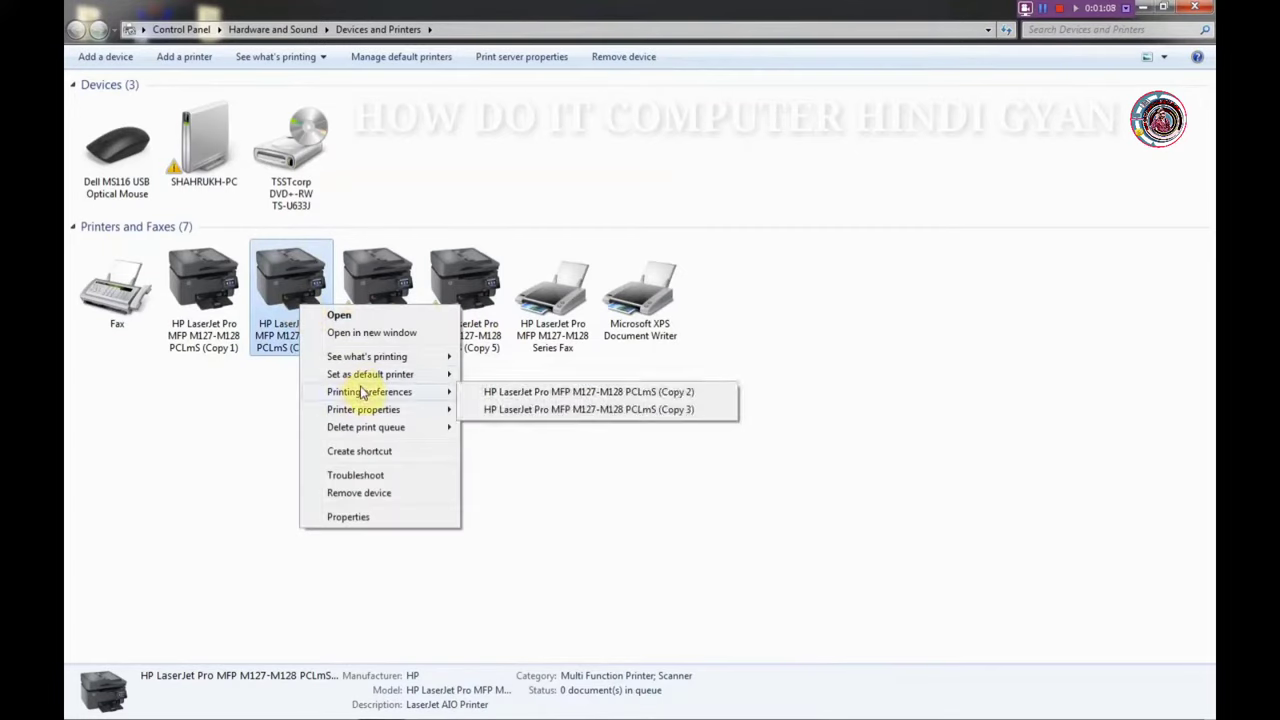
click(512, 393)
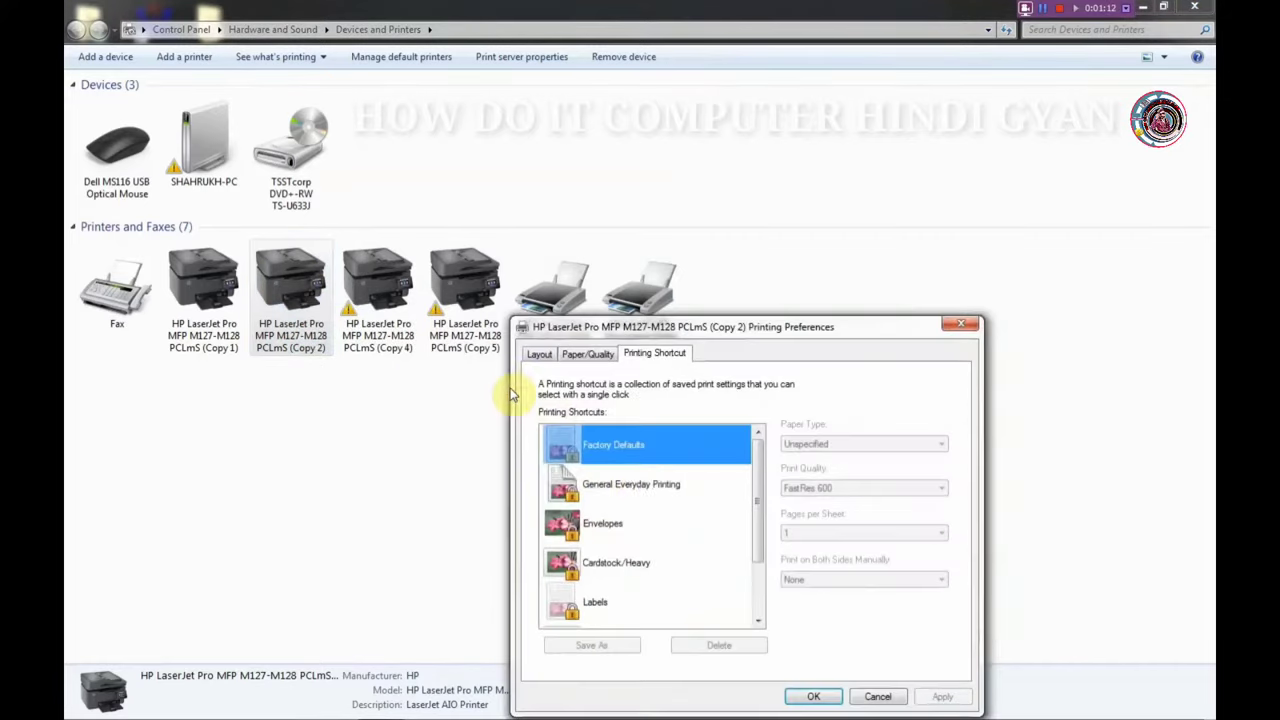
click(957, 319)
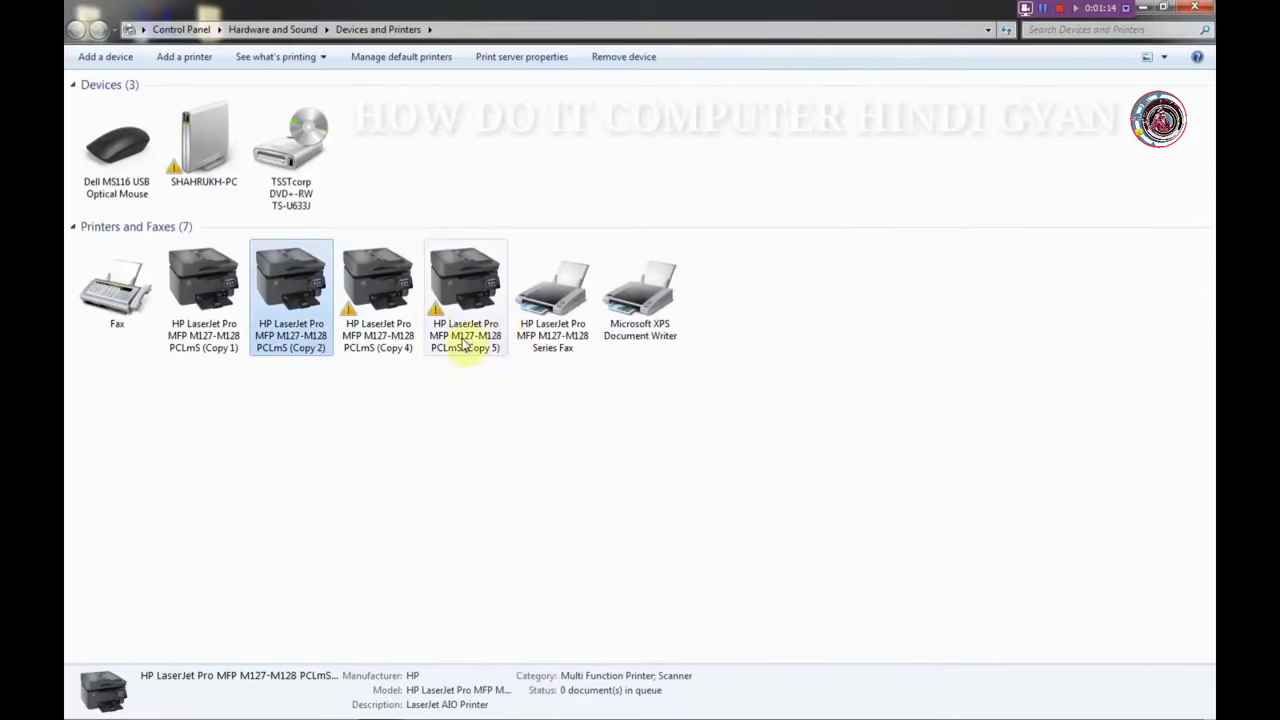
Print a test page from the HP LaserJet Pro MFP M127-M128 PCLmS (Copy 2) queue and close its properties.
right_click(266, 320)
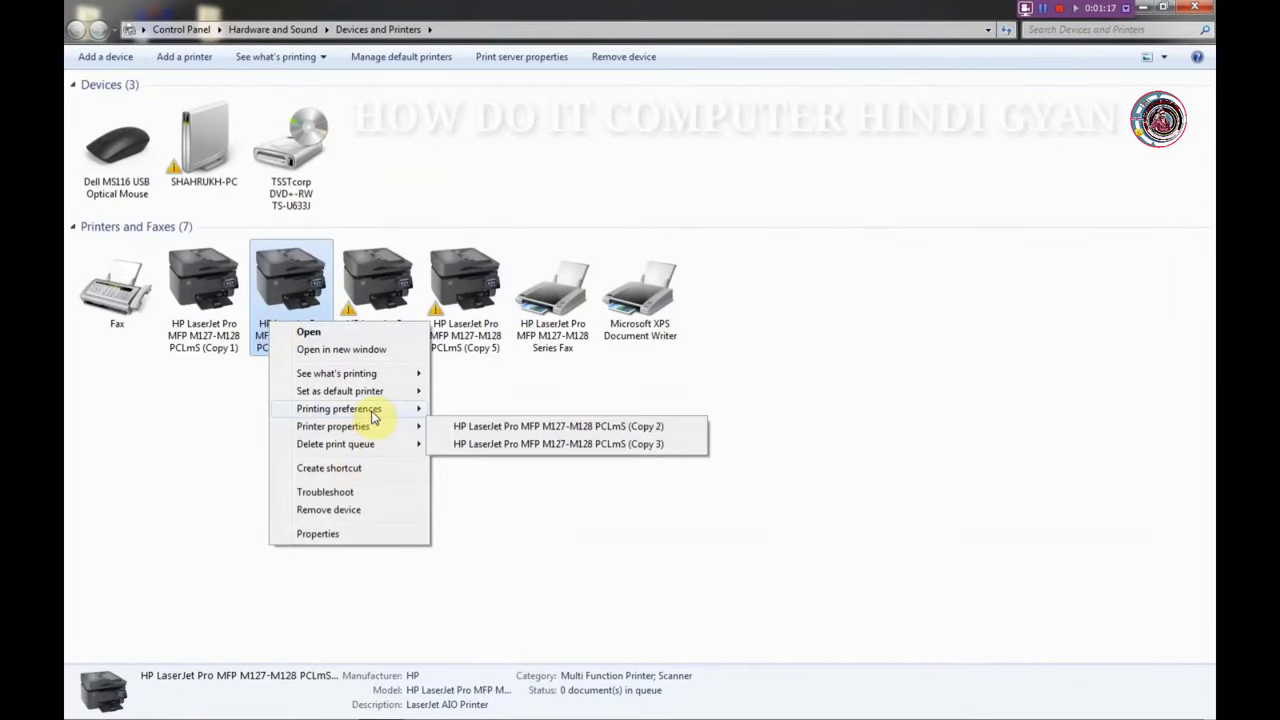
click(511, 428)
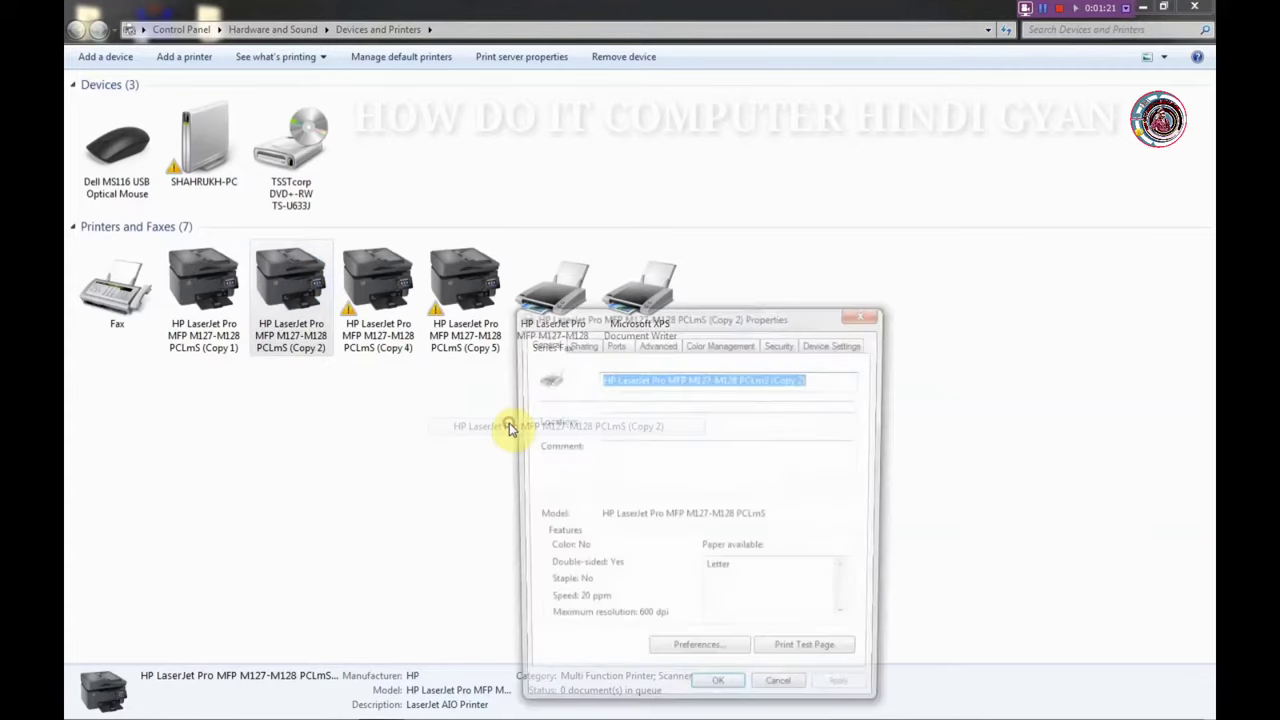
click(825, 667)
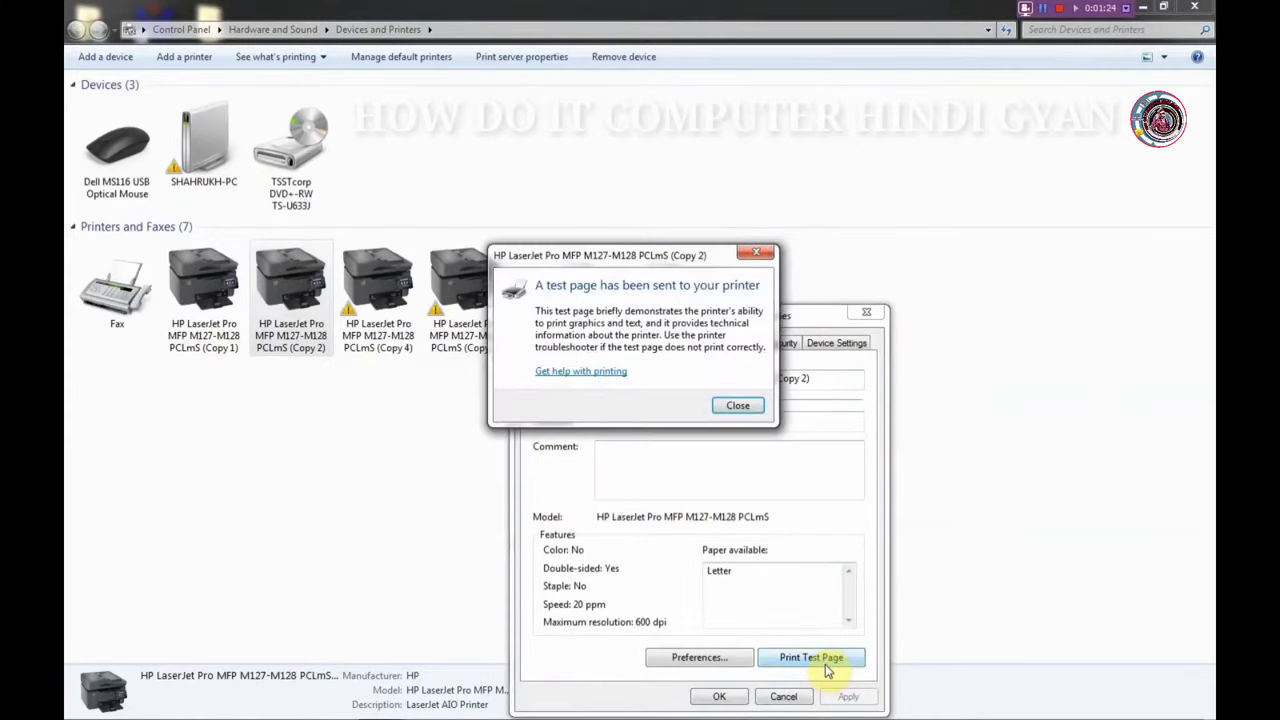
click(737, 406)
click(733, 696)
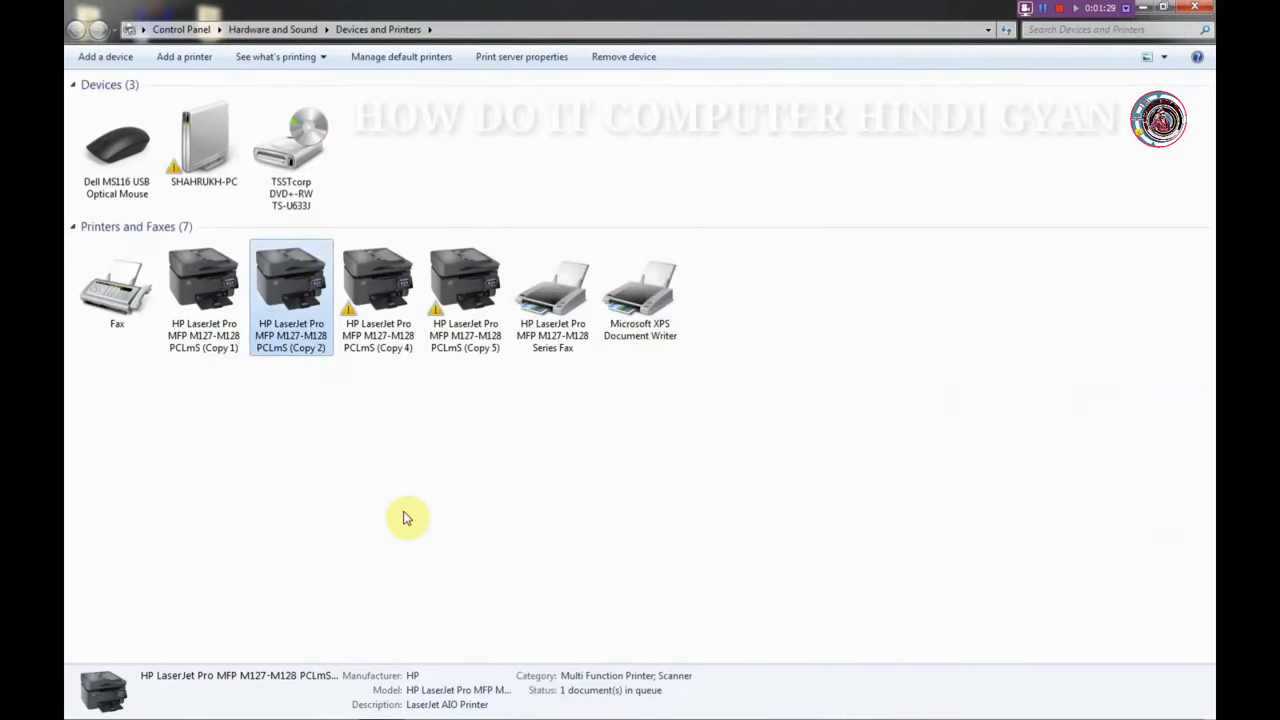
Print a test page from the HP LaserJet Pro MFP M127-M128 PCLmS (Copy 3) queue, grouped under the Copy 2 device.
right_click(298, 319)
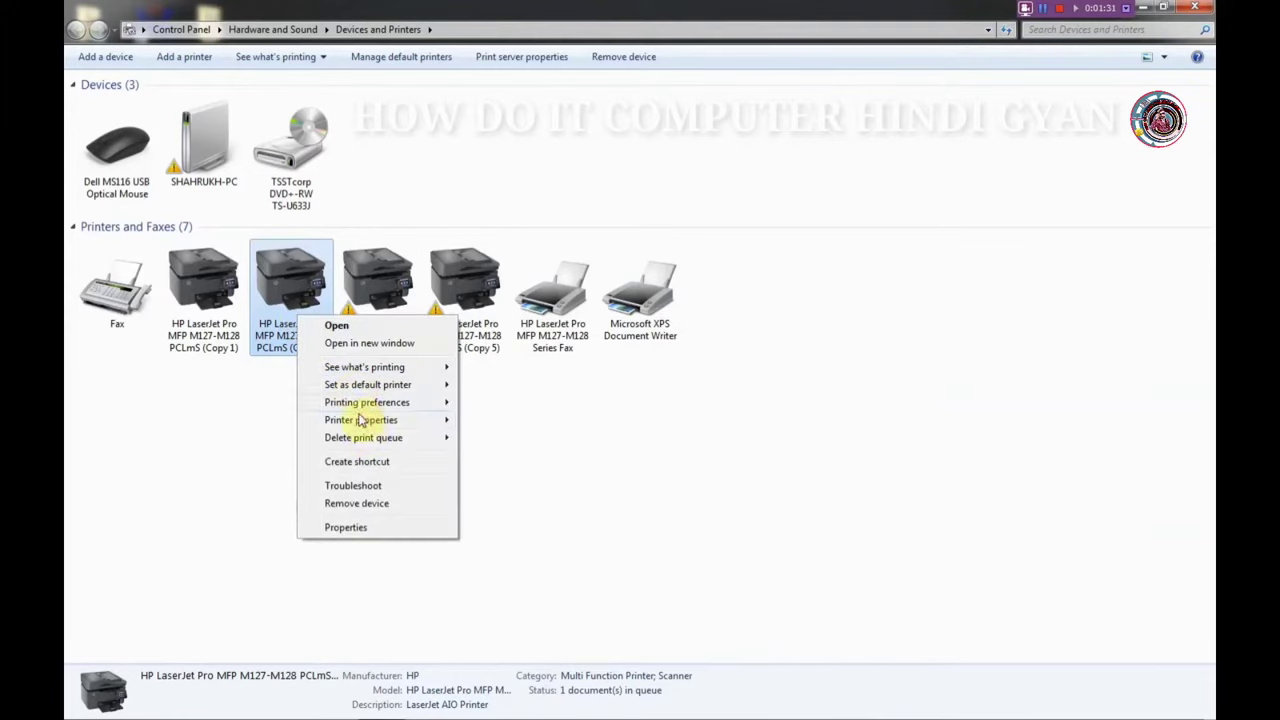
mouse_move(360, 420)
click(535, 441)
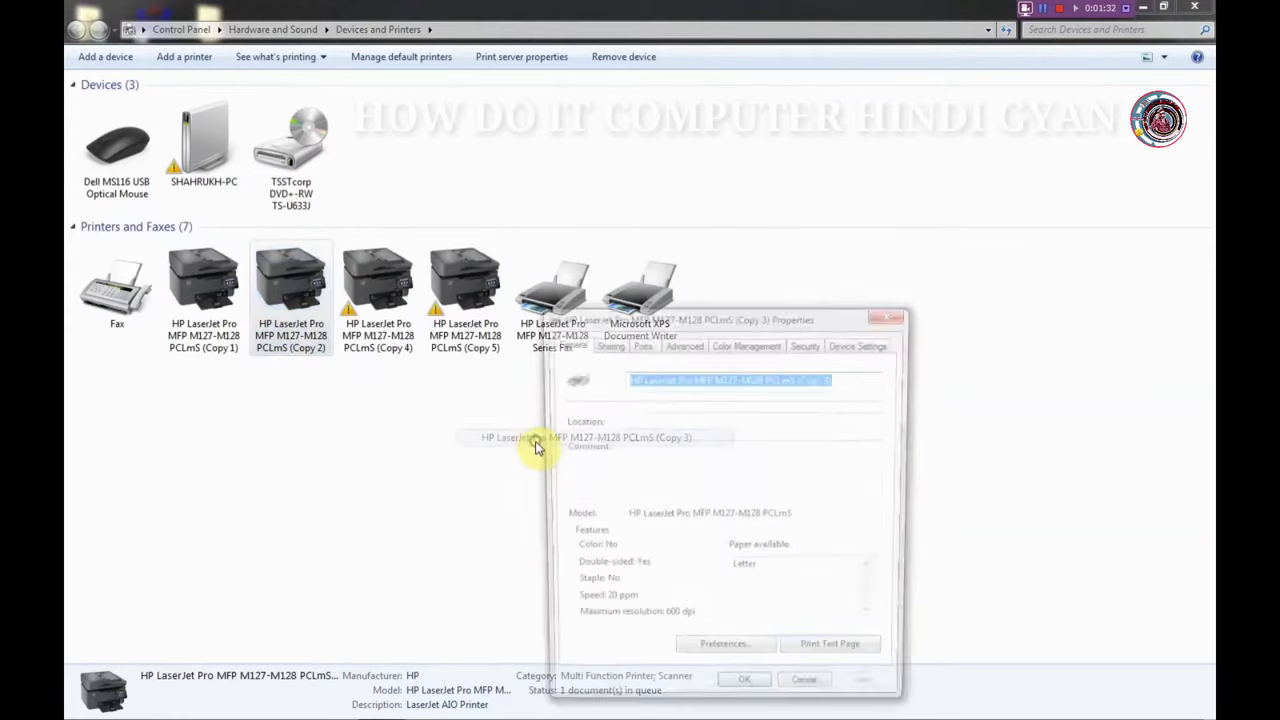
click(822, 658)
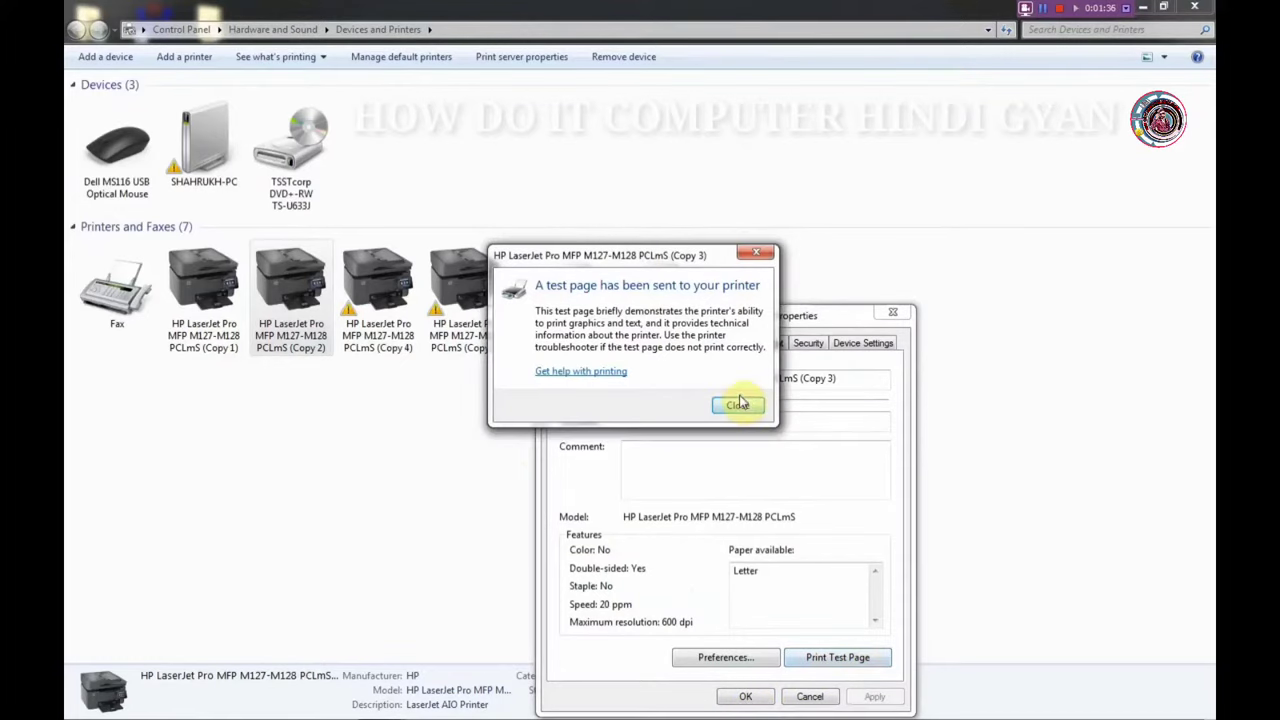
click(738, 404)
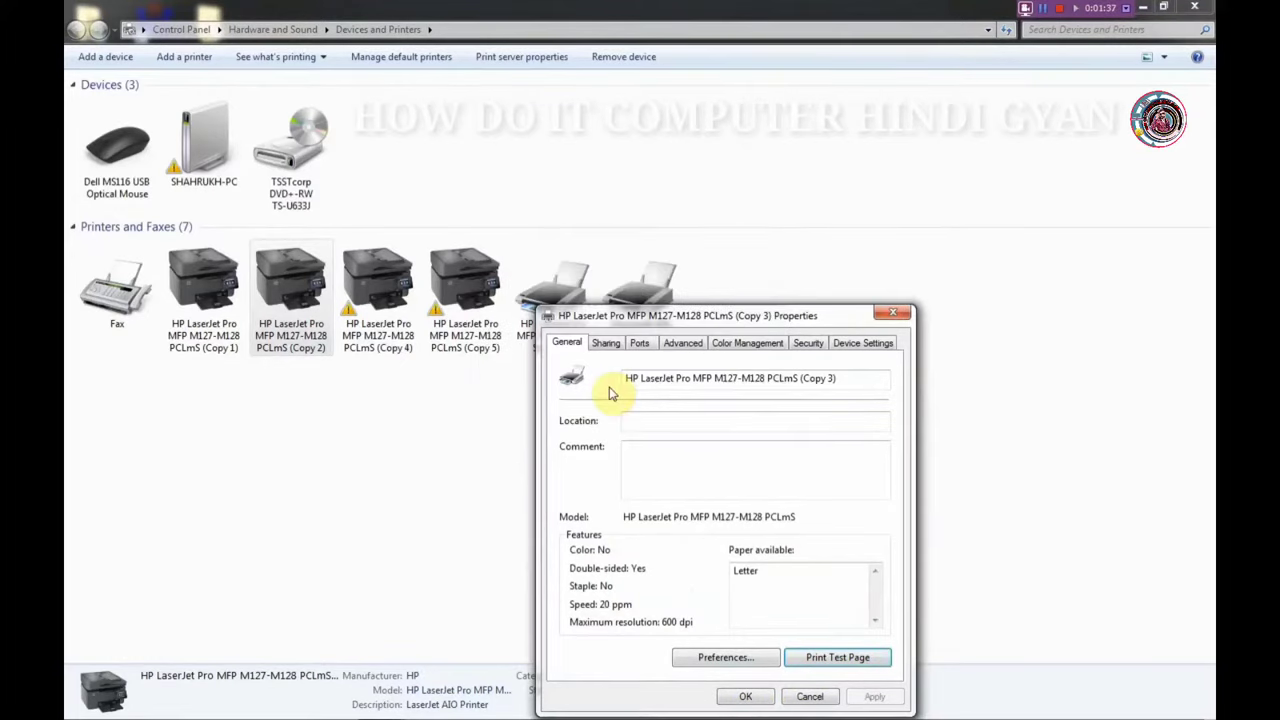
Print a test page from the HP LaserJet Pro MFP M127-M128 PCLmS (Copy 1) queue and close its properties.
right_click(195, 316)
mouse_move(241, 402)
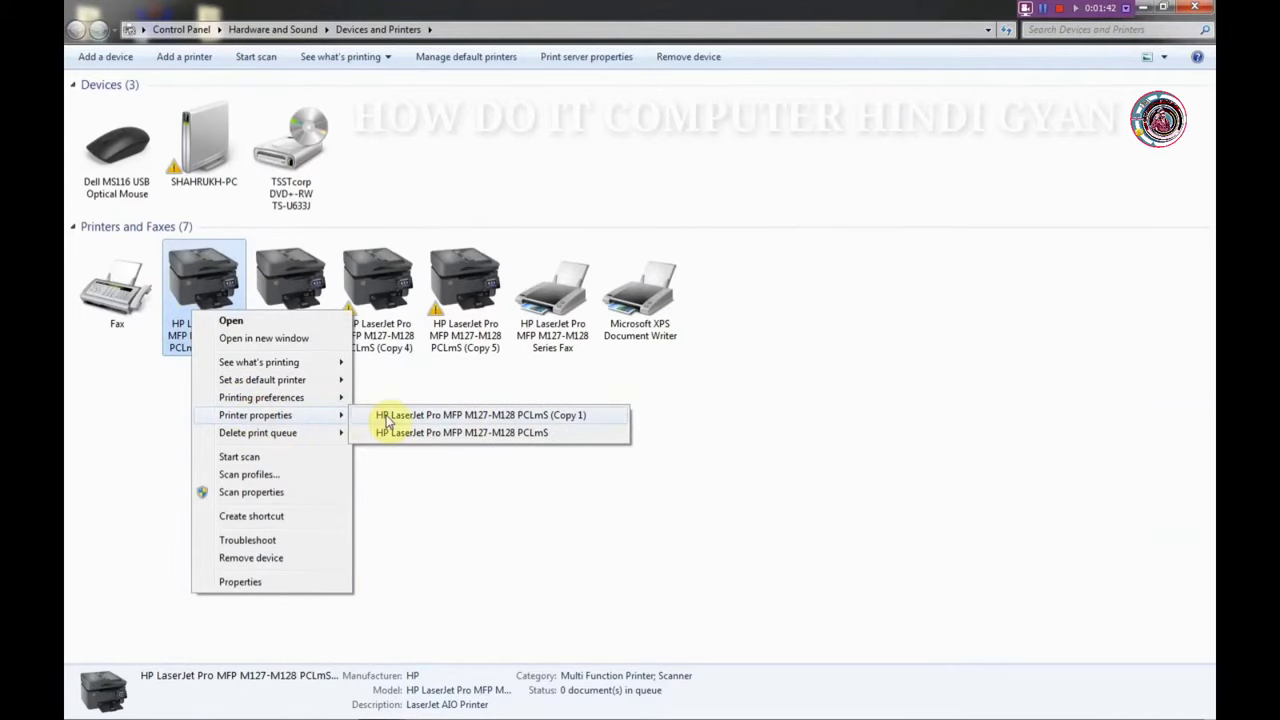
click(386, 418)
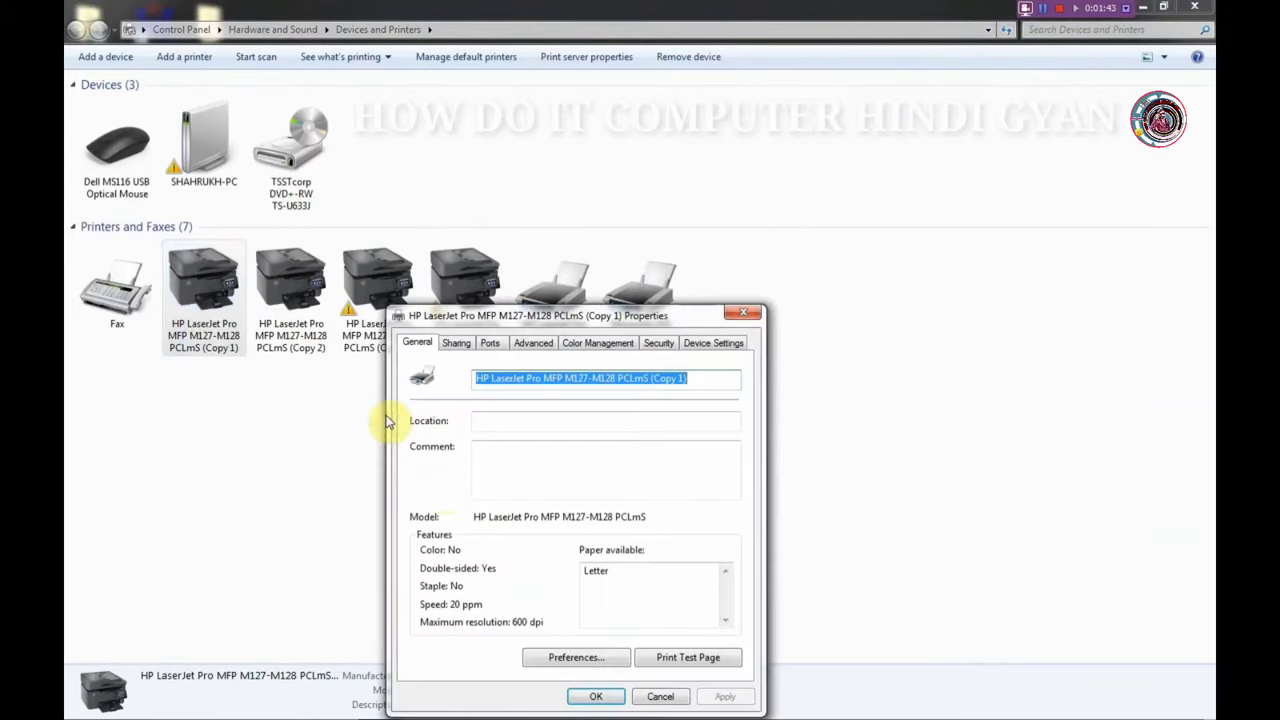
click(668, 658)
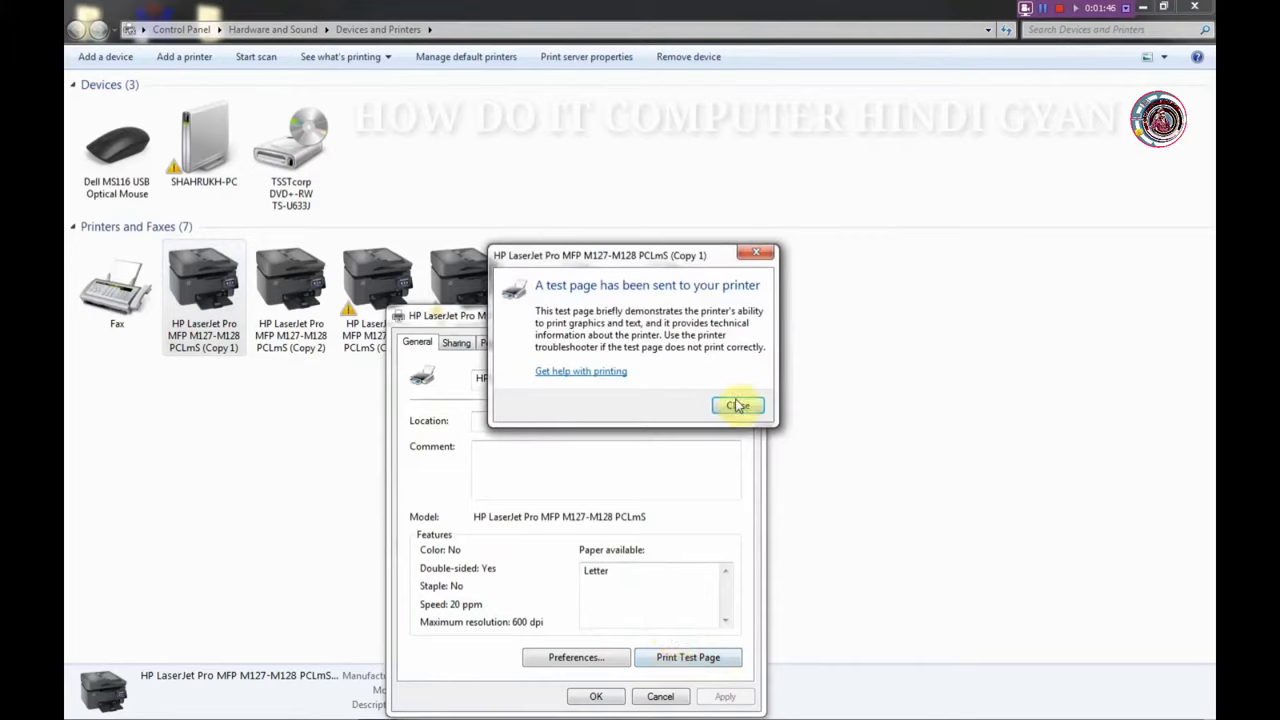
click(737, 405)
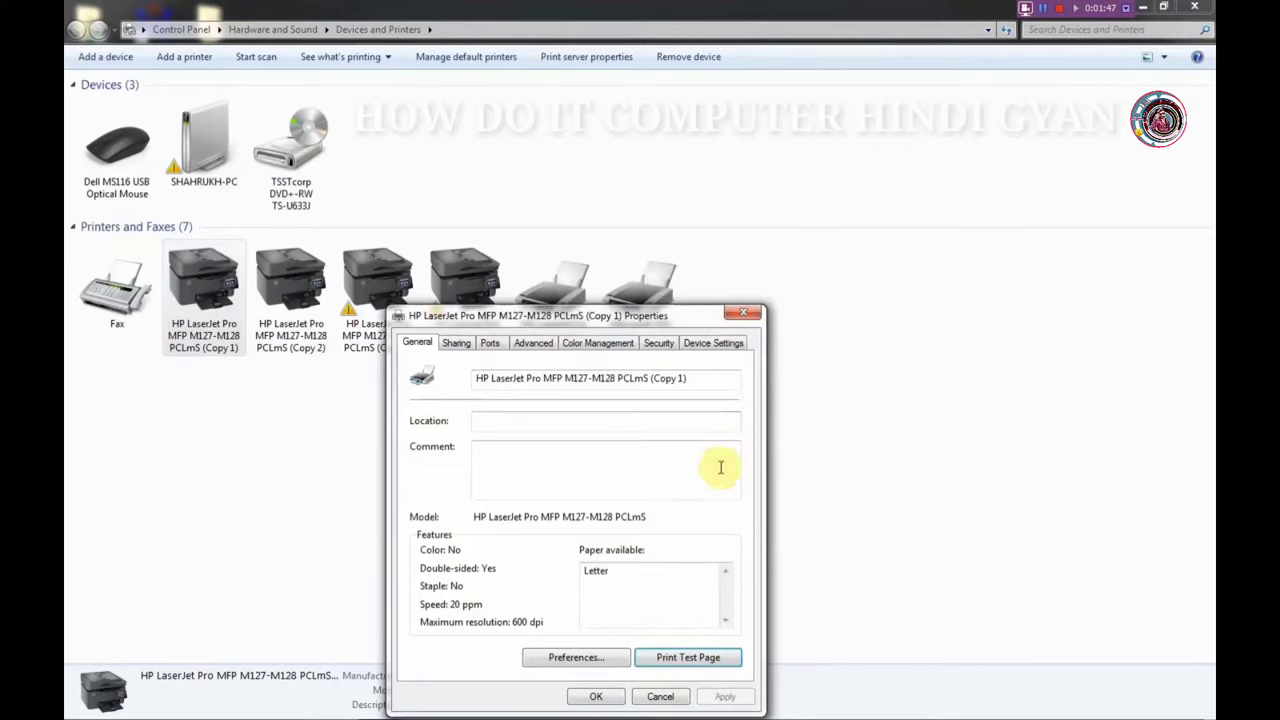
click(600, 696)
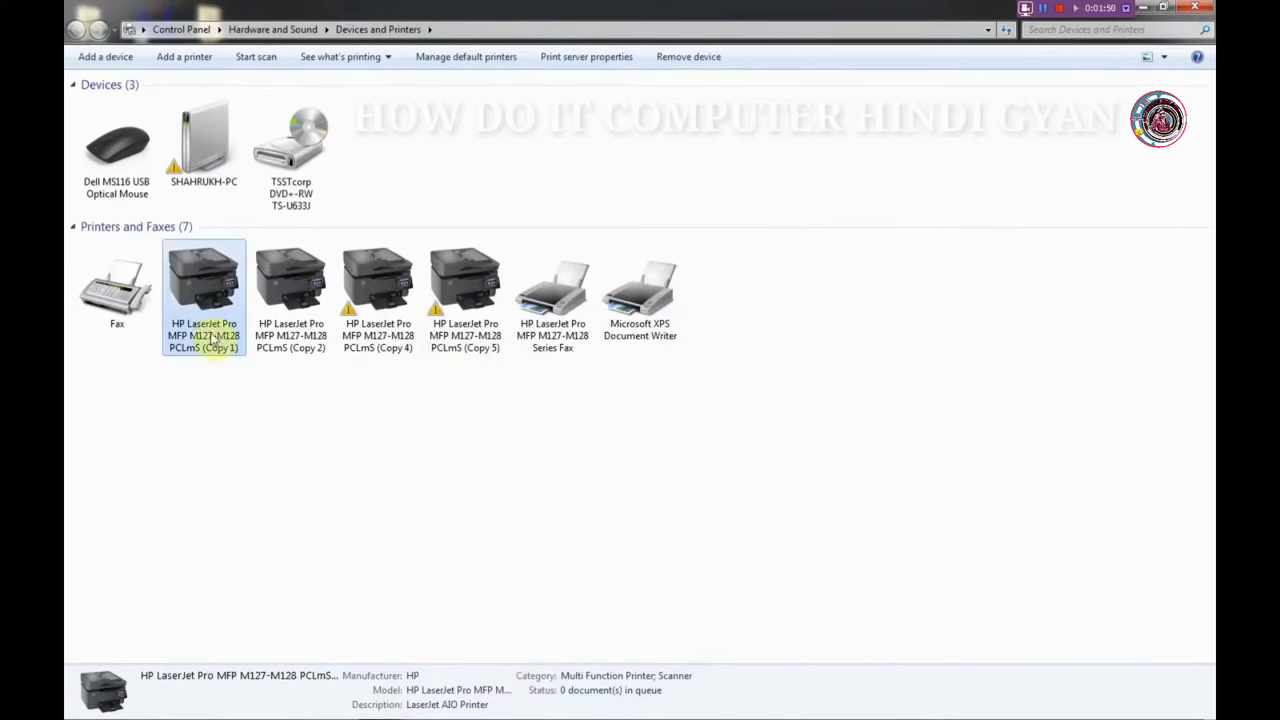
Print a test page from the HP LaserJet Pro MFP M127-M128 PCLmS queue without a copy number, dismissing the supply alert and closing its properties.
right_click(180, 323)
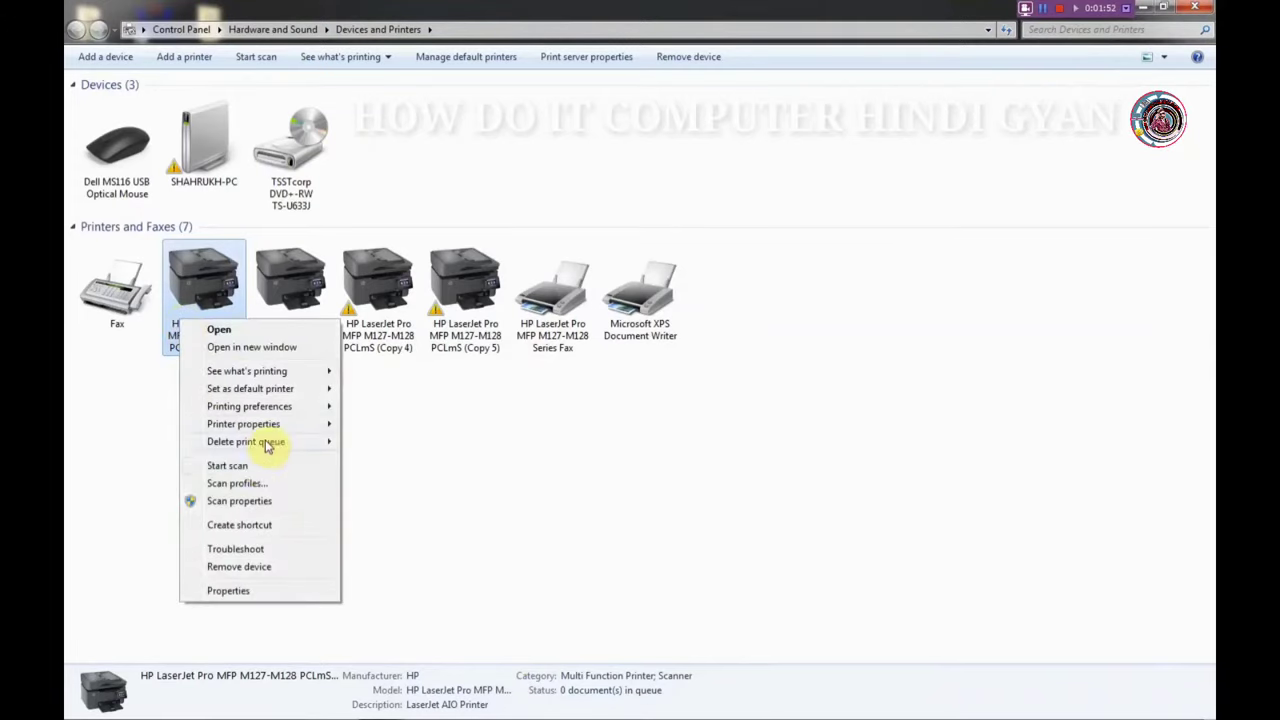
mouse_move(265, 428)
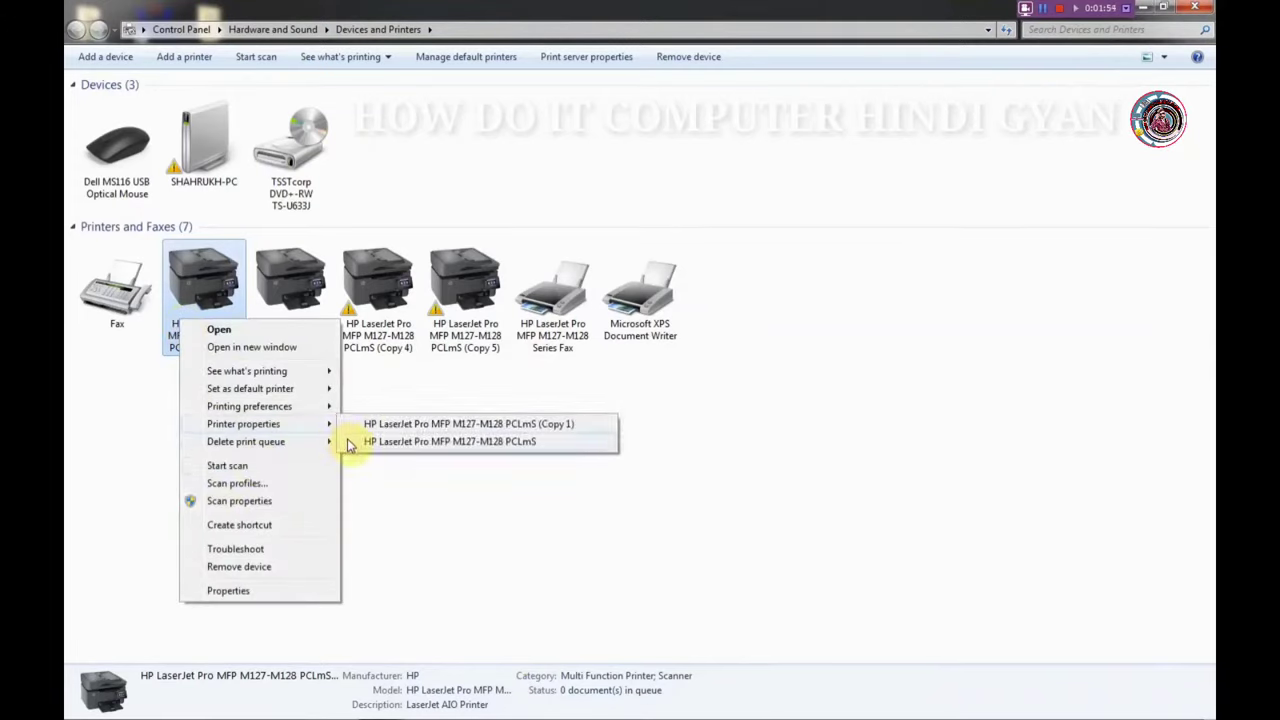
click(362, 444)
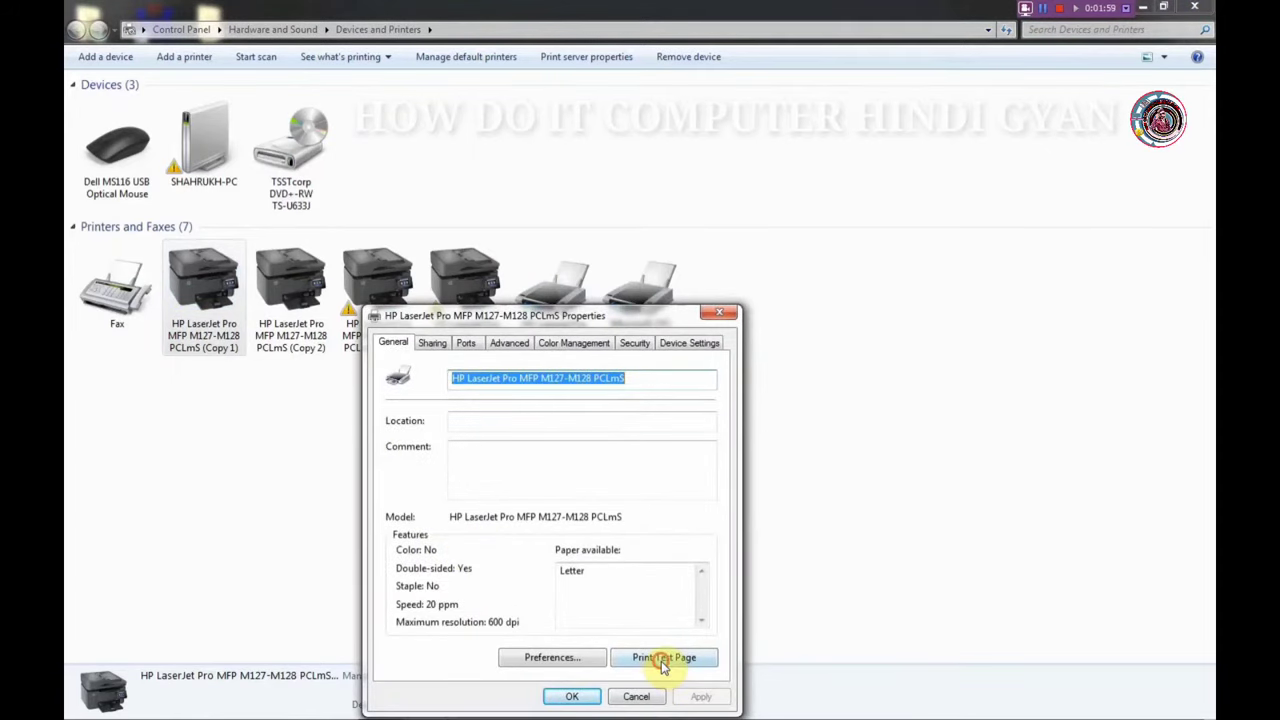
click(663, 659)
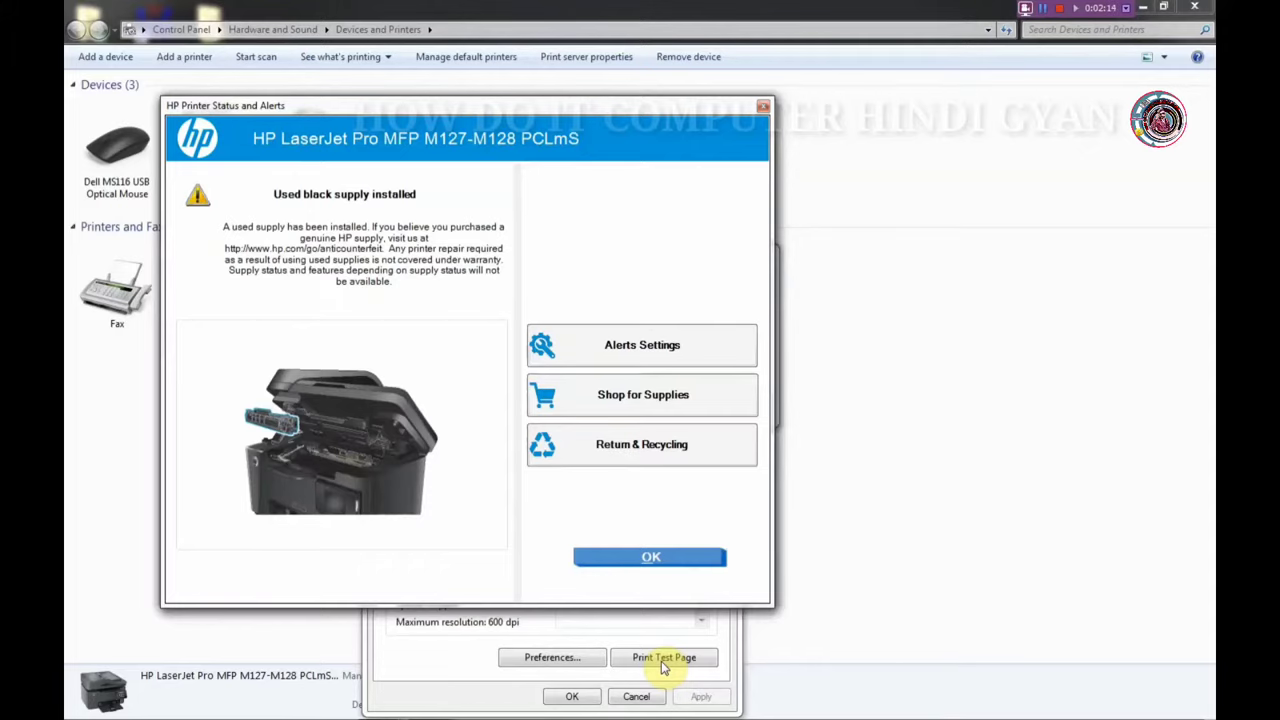
click(630, 558)
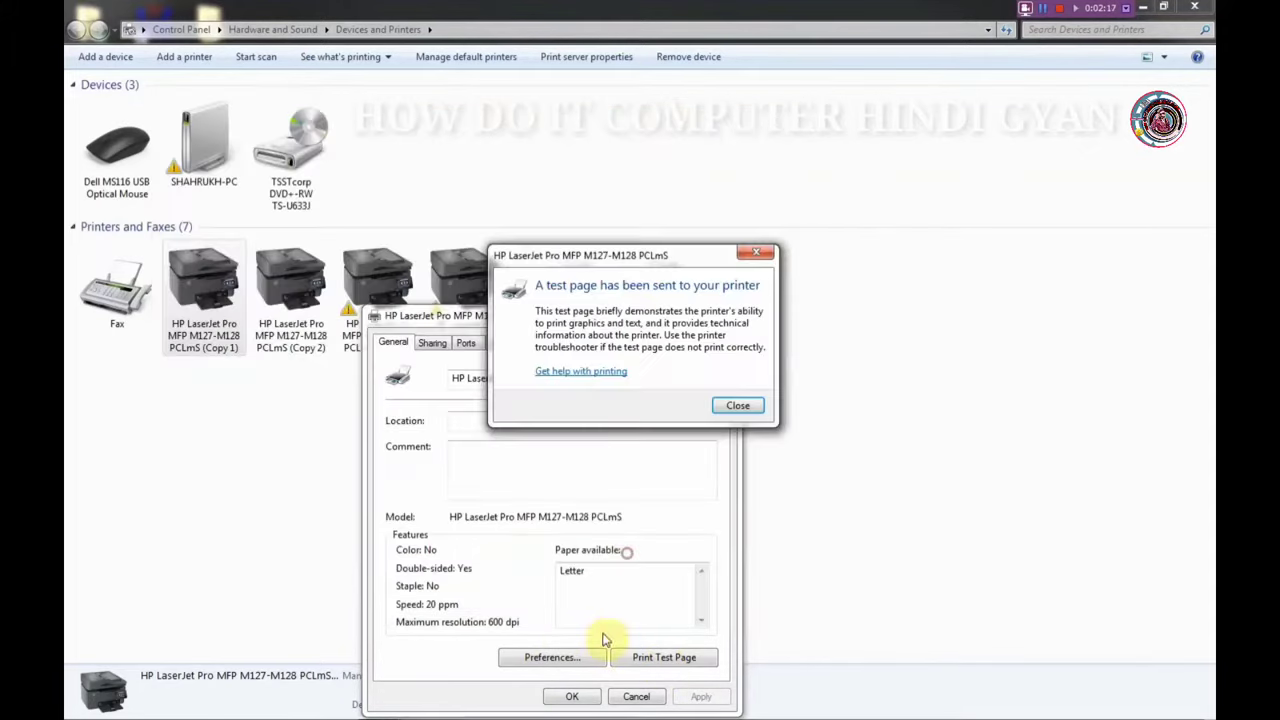
click(740, 406)
click(577, 696)
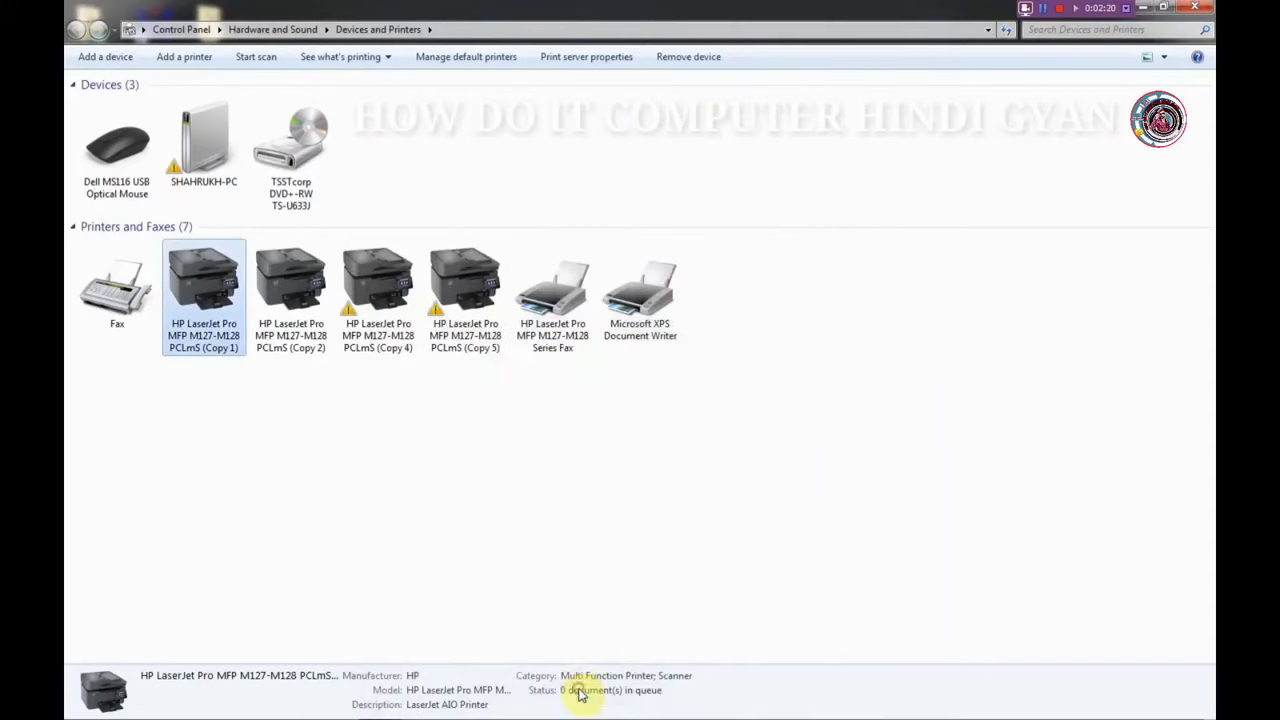
Remove the HP LaserJet Pro MFP M127-M128 PCLmS (Copy 5) device.
click(466, 279)
right_click(466, 279)
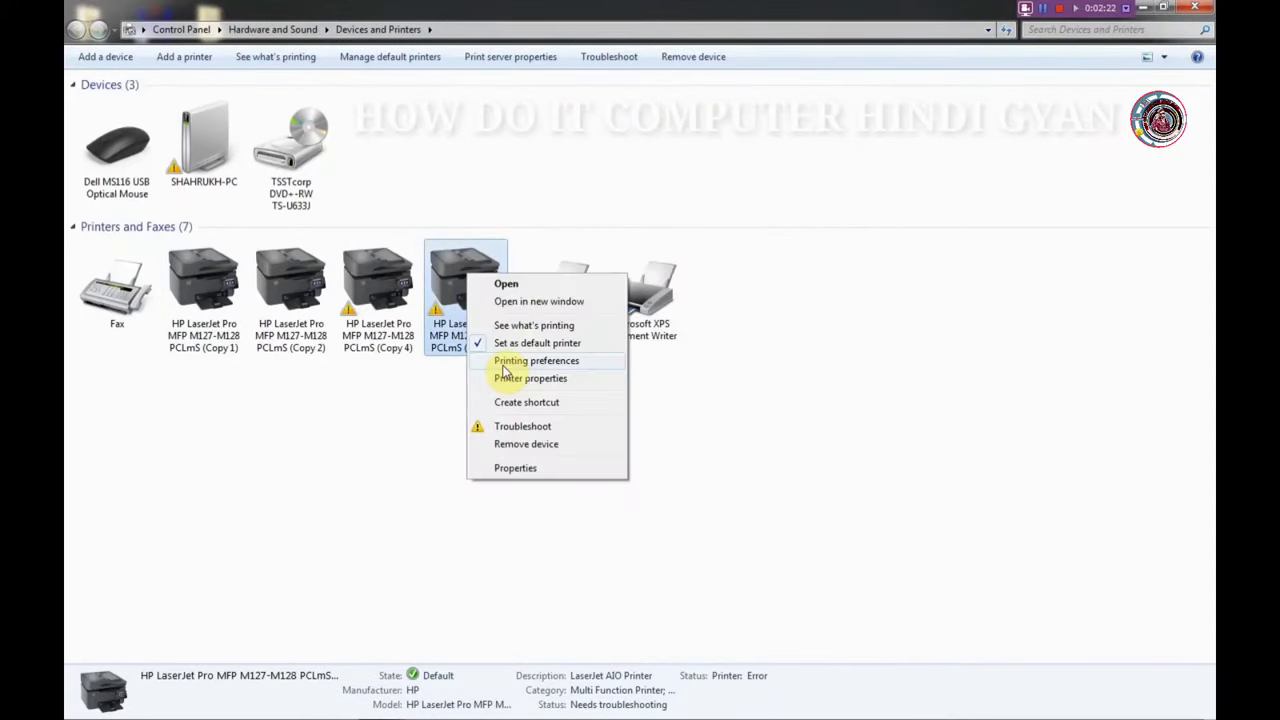
click(509, 443)
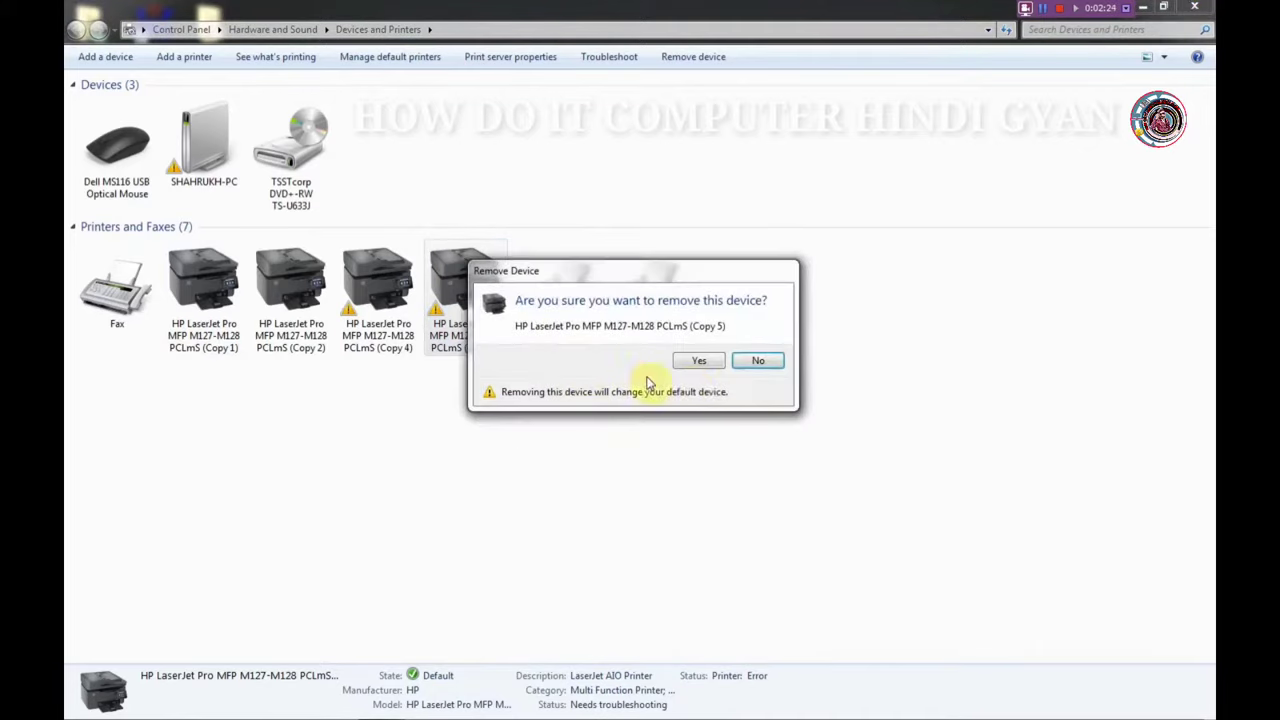
click(699, 361)
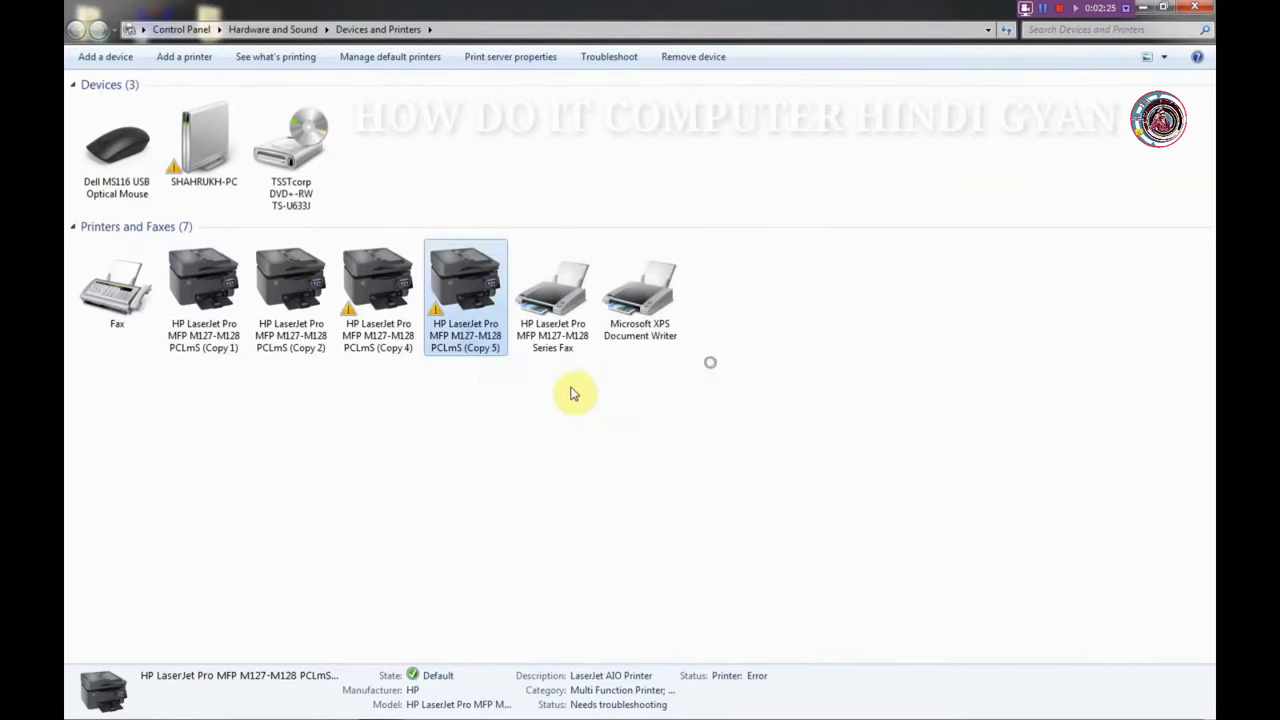
Remove the HP LaserJet Pro MFP M127-M128 PCLmS (Copy 4) device and confirm its removal.
right_click(401, 316)
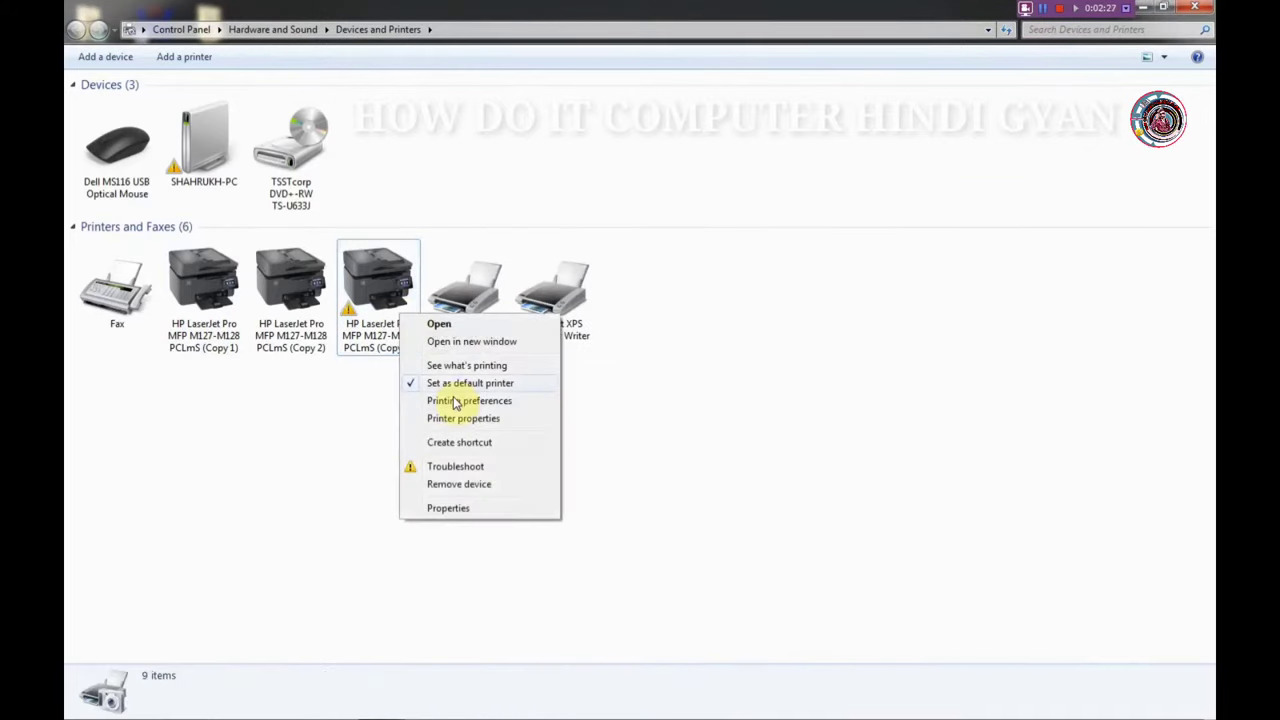
click(461, 484)
click(689, 363)
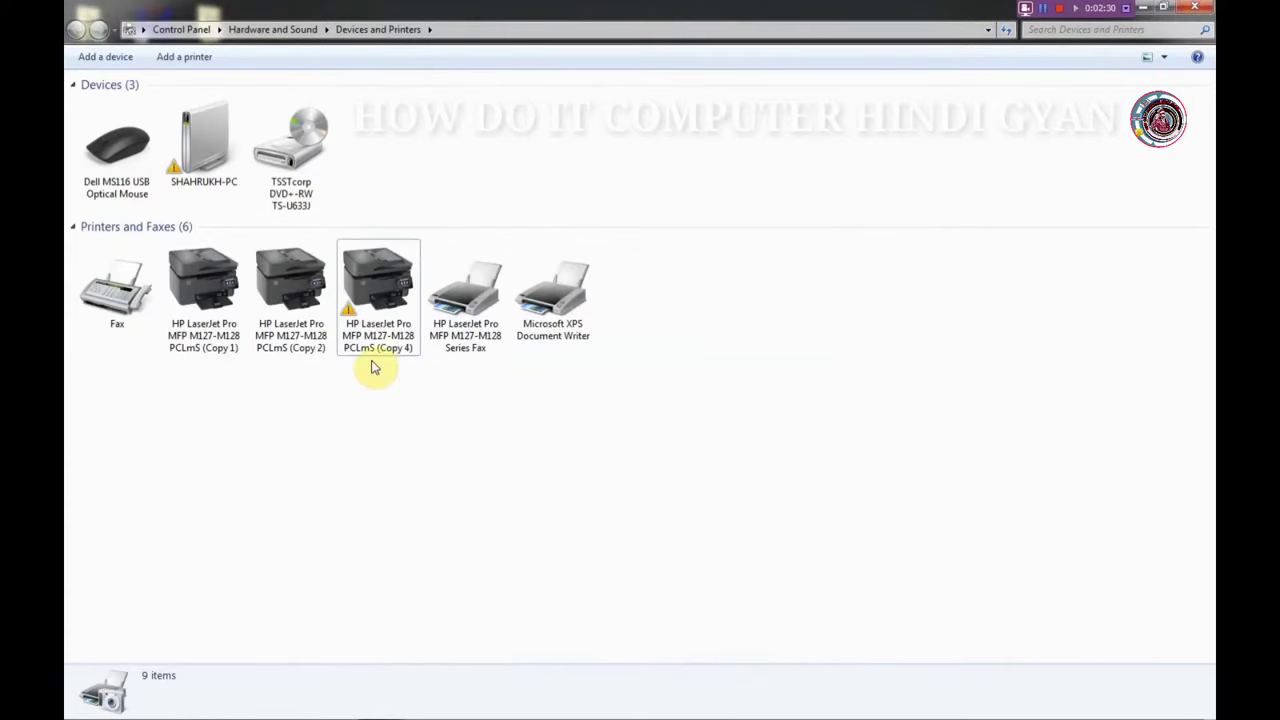
Remove the HP LaserJet Pro MFP M127-M128 PCLmS (Copy 3) device, accepting the change of default device.
right_click(296, 322)
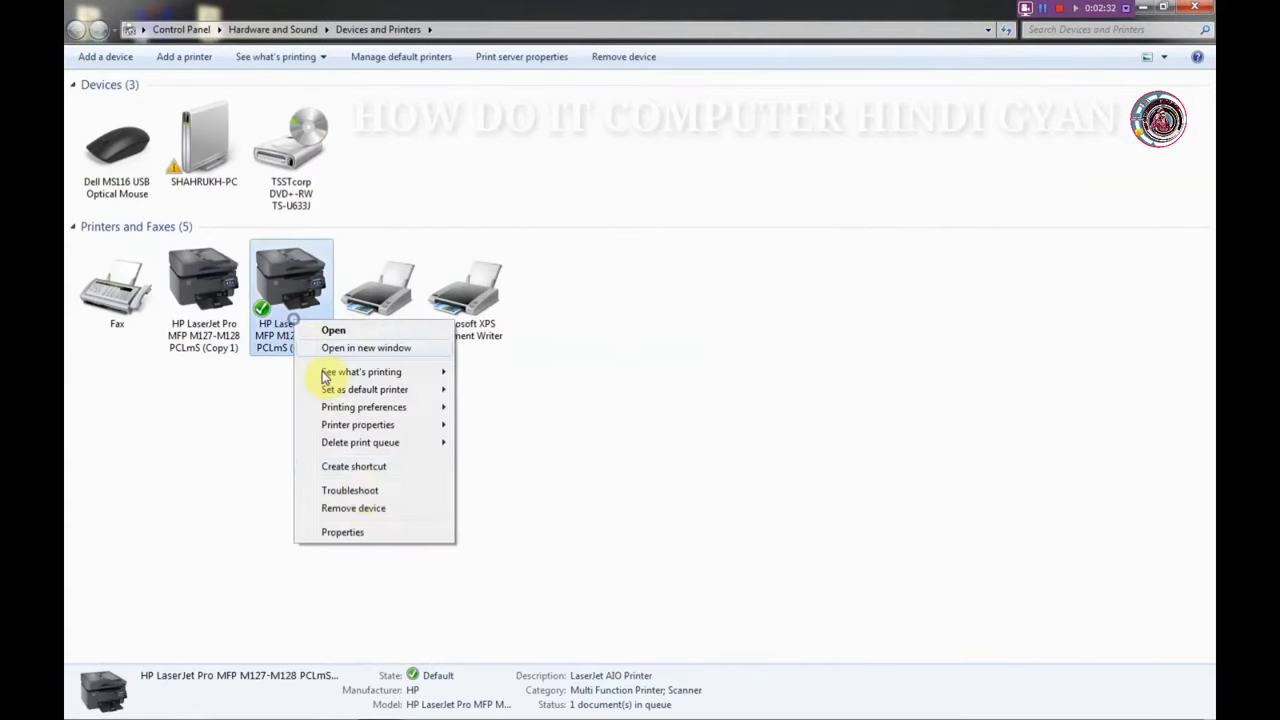
click(353, 508)
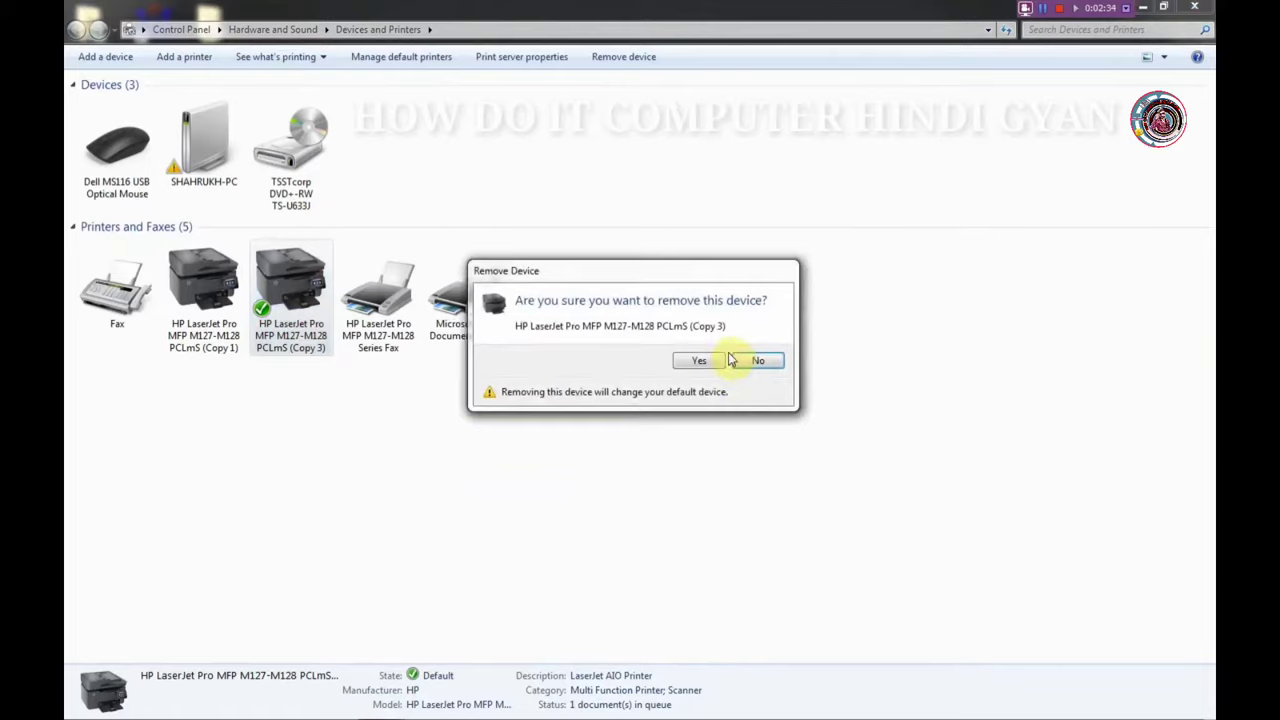
click(697, 363)
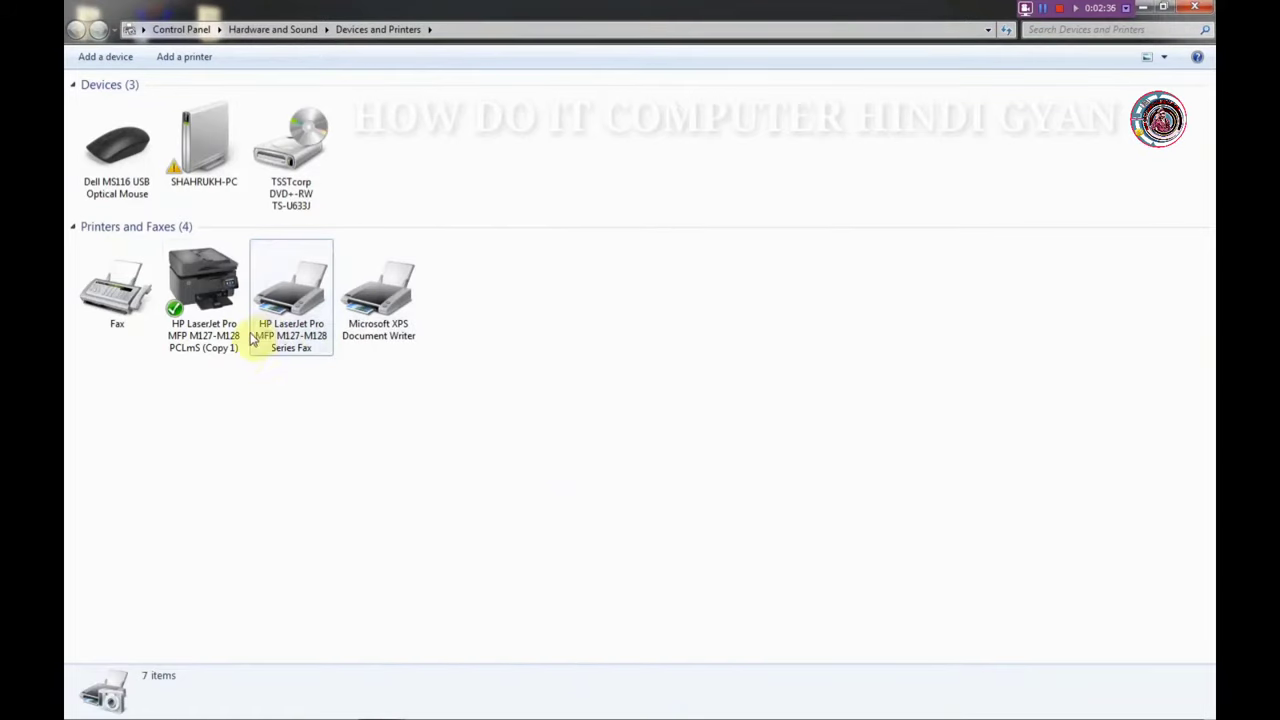
Remove the HP LaserJet Pro MFP M127-M128 PCLmS (Copy 1) device, accepting the change of default device.
right_click(234, 345)
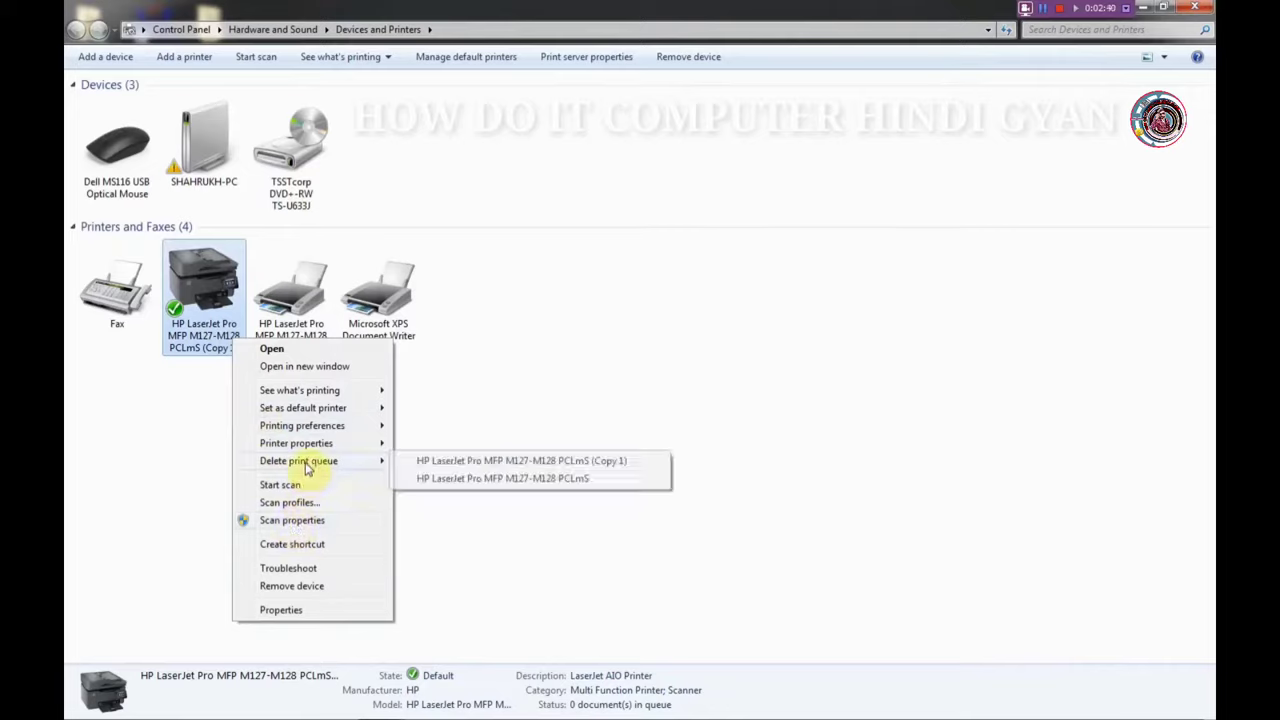
mouse_move(306, 445)
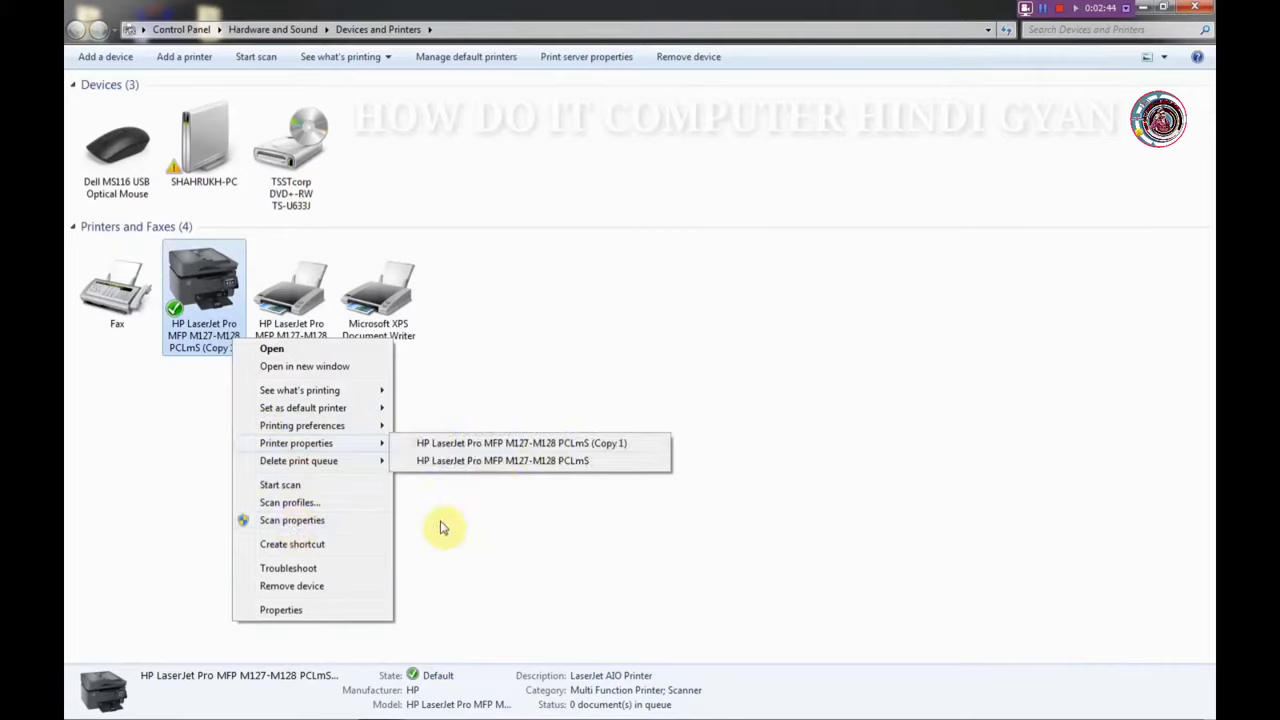
click(298, 586)
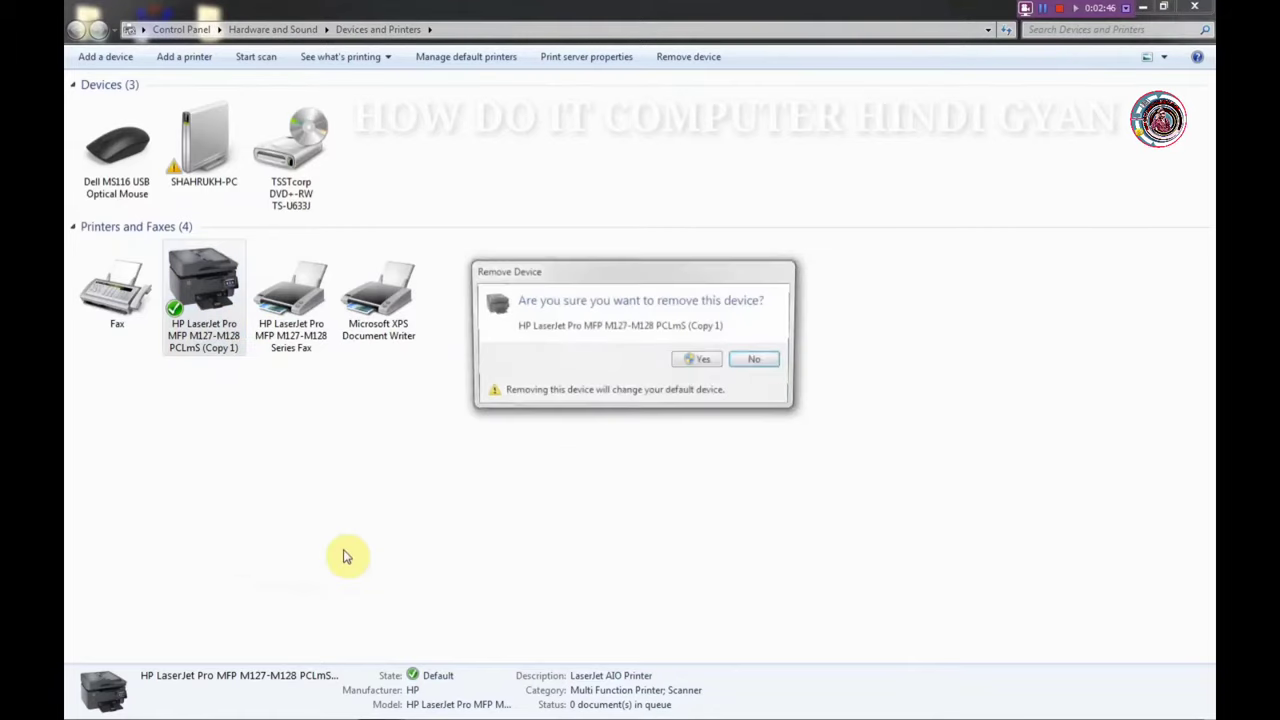
click(697, 361)
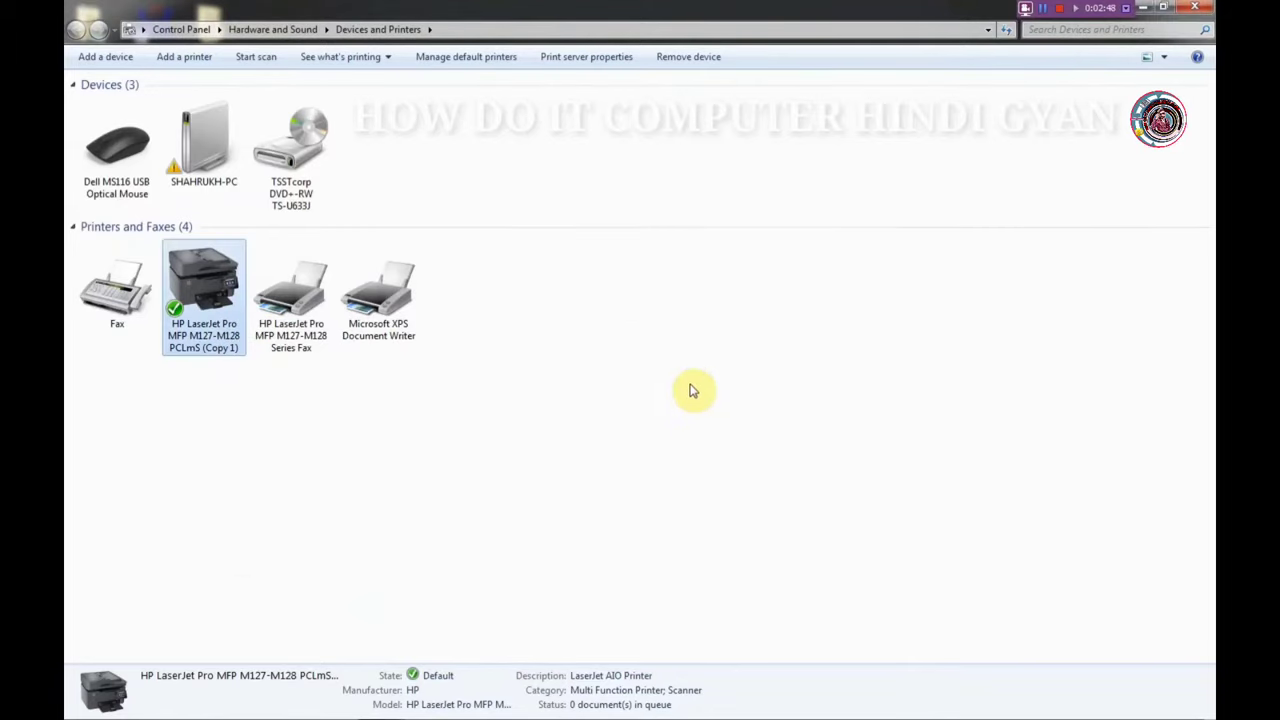
Refresh the Devices and Printers list twice to update the remaining devices.
right_click(613, 427)
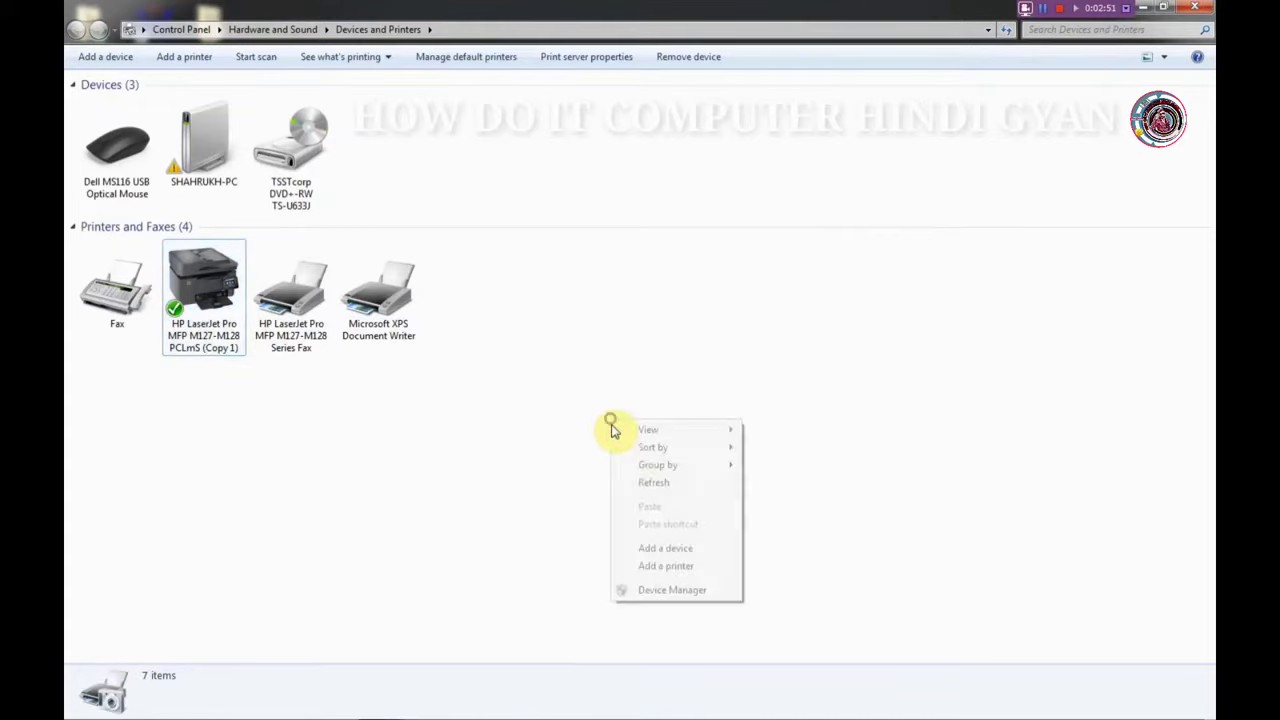
click(650, 484)
right_click(652, 457)
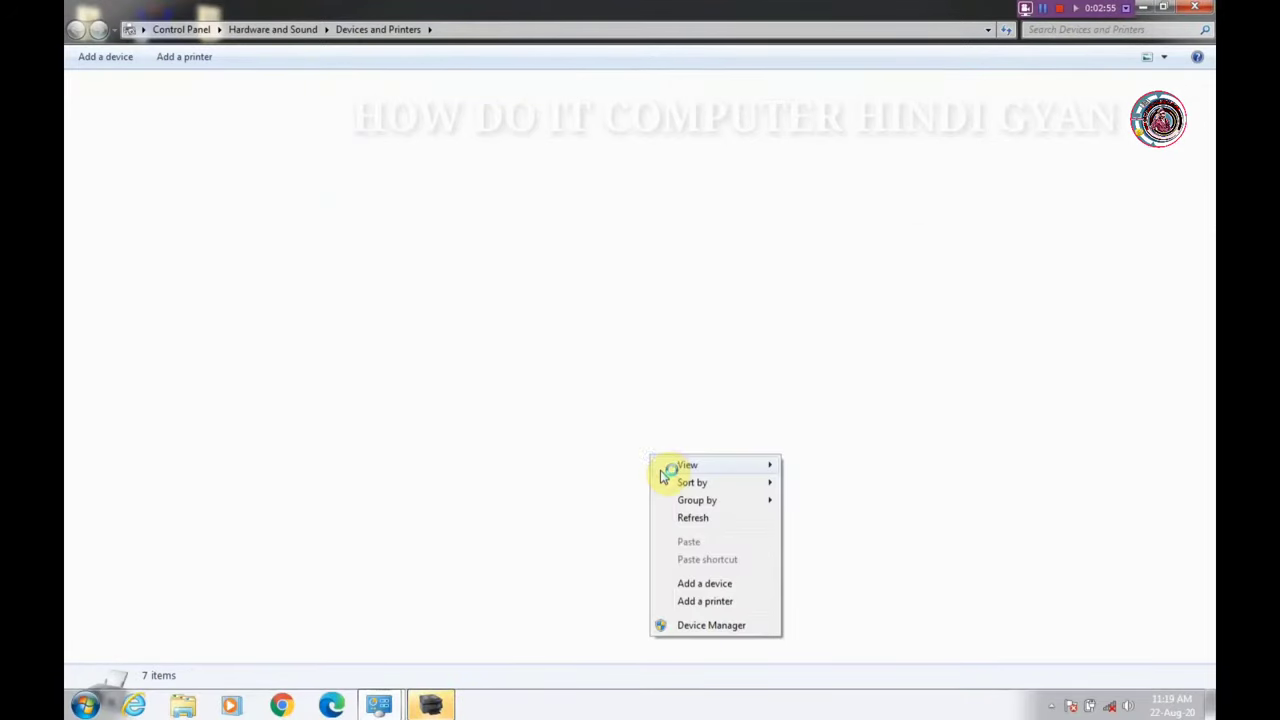
click(704, 519)
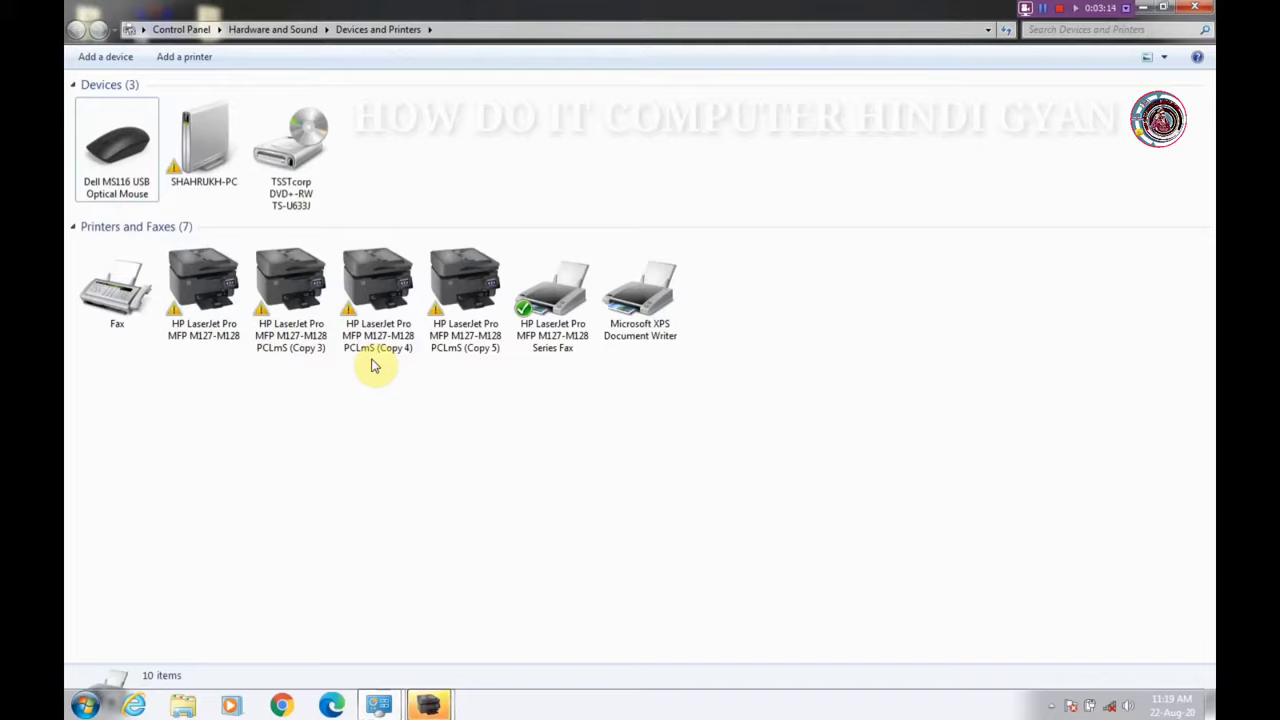
Bring up the pending Microsoft Windows restart prompt and postpone the restart.
mouse_move(430, 705)
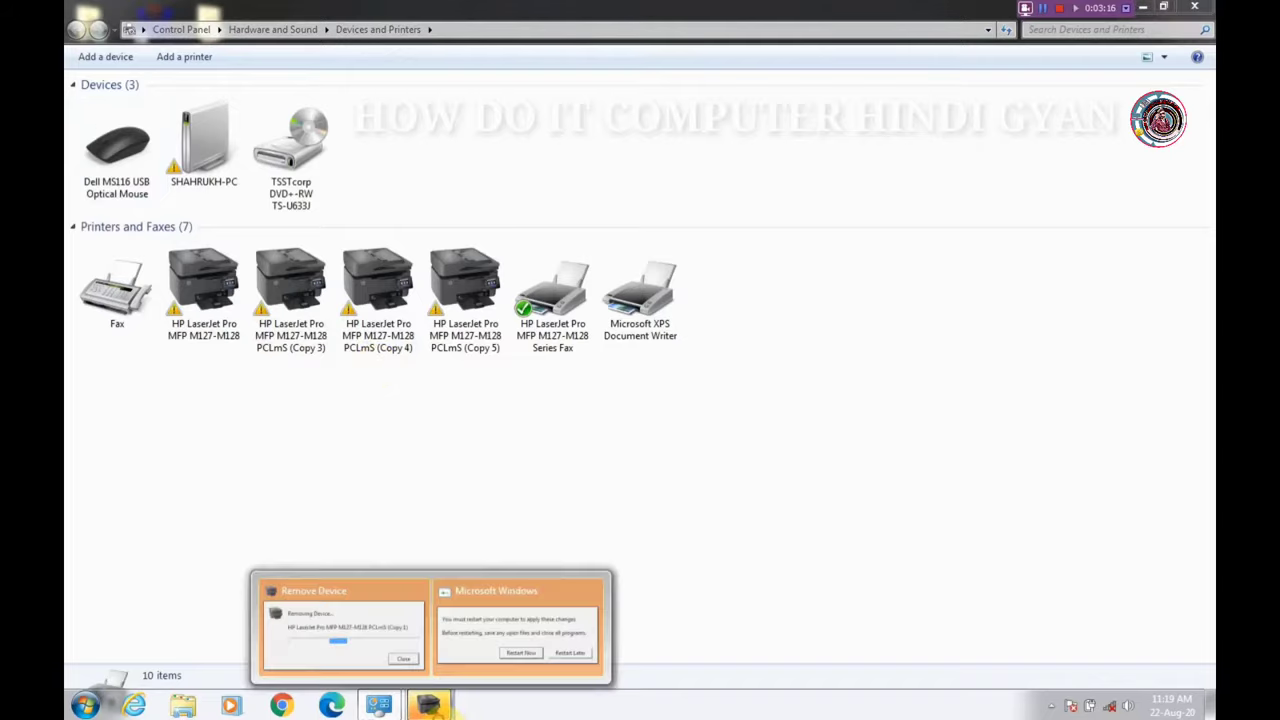
click(540, 640)
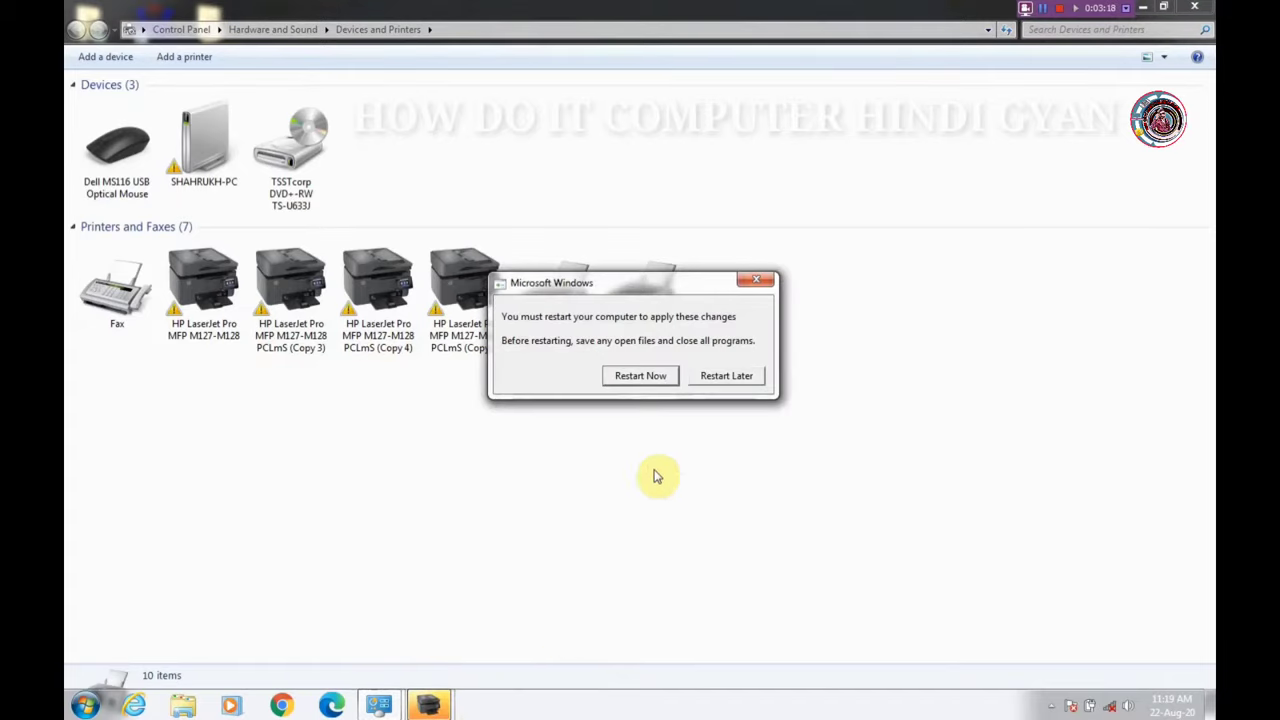
click(728, 386)
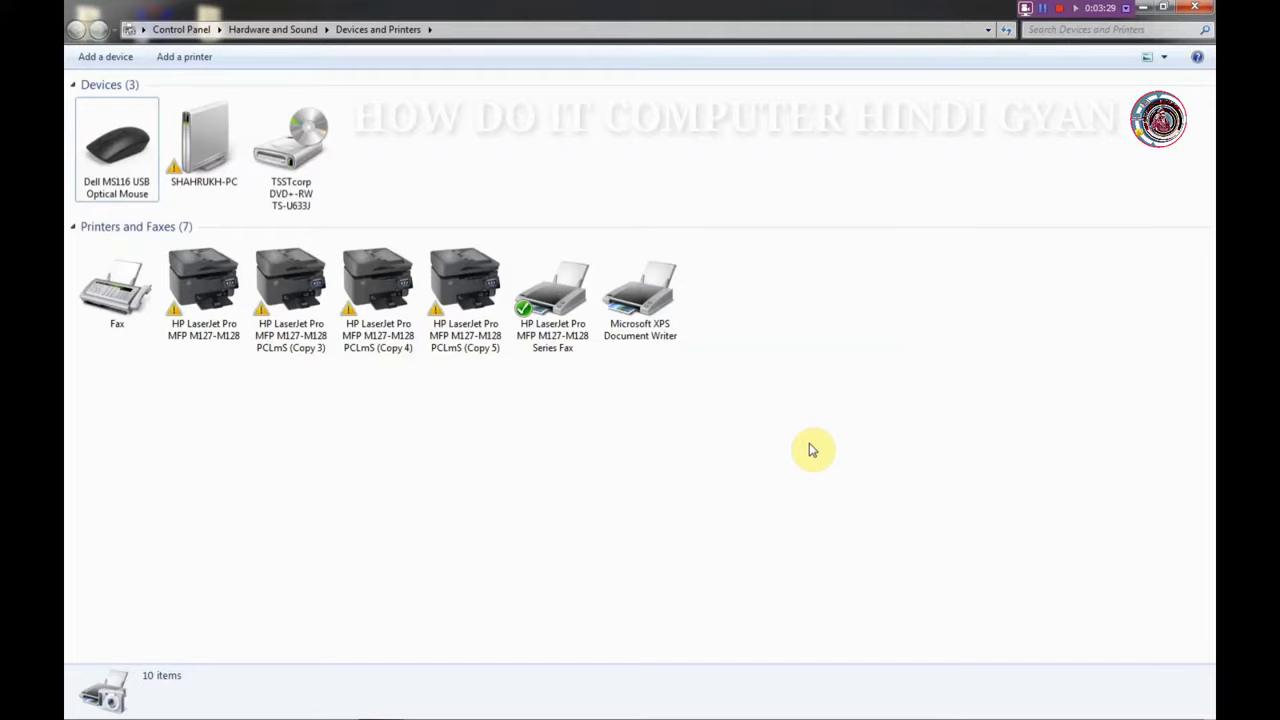
Search the installed programs for MMC and launch it to open an empty management console.
key(super)
key(super)
key(super)
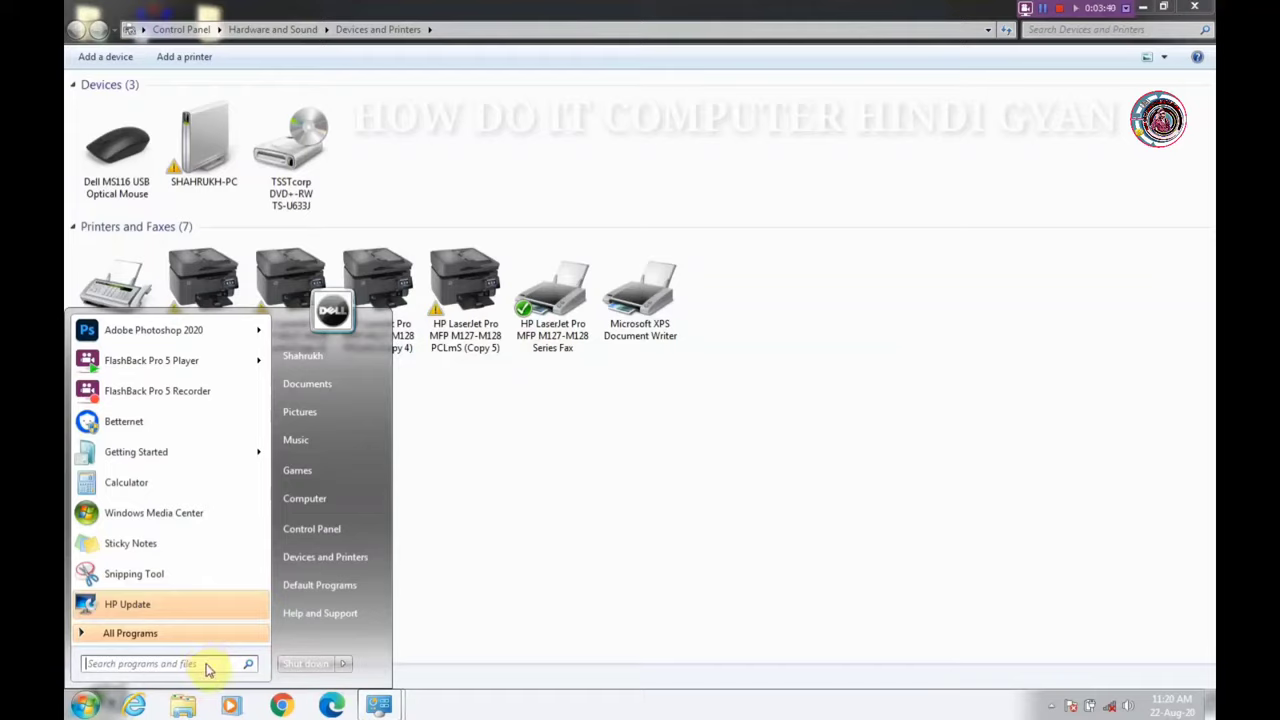
text(MMC)
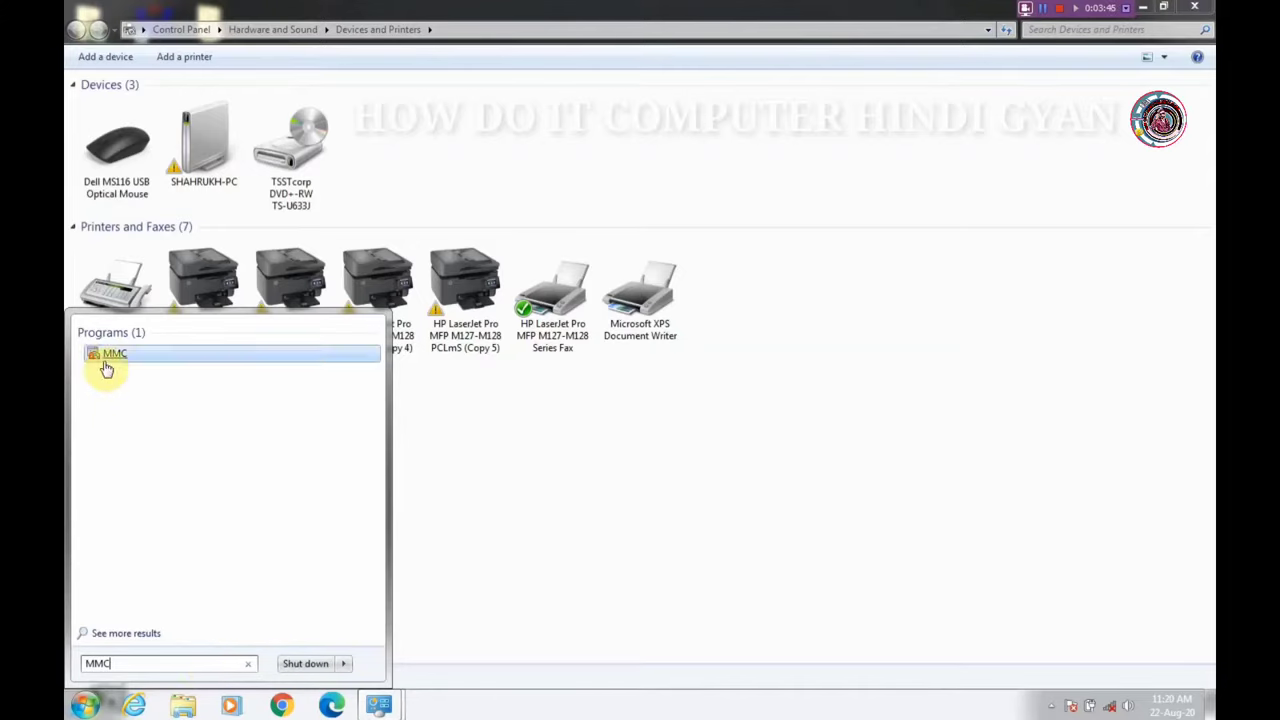
click(107, 360)
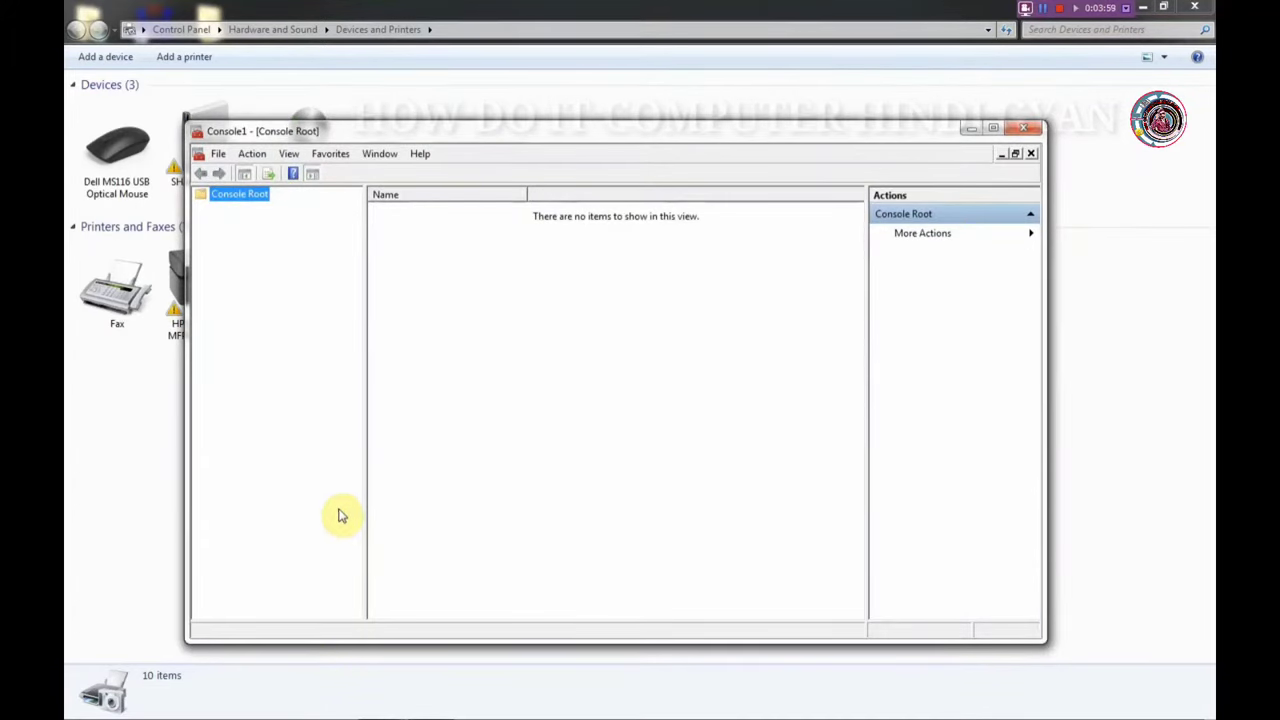
Add the Print Management snap-in to the console, with the local server as its print server.
click(217, 157)
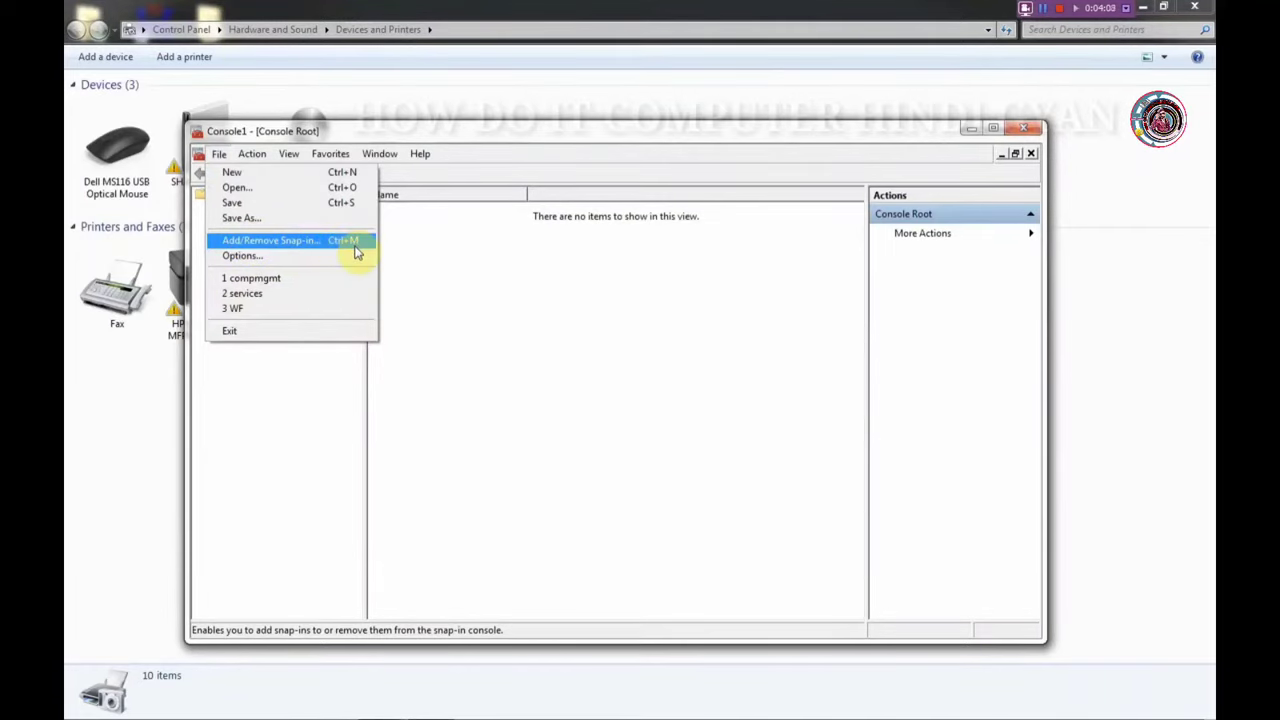
click(316, 247)
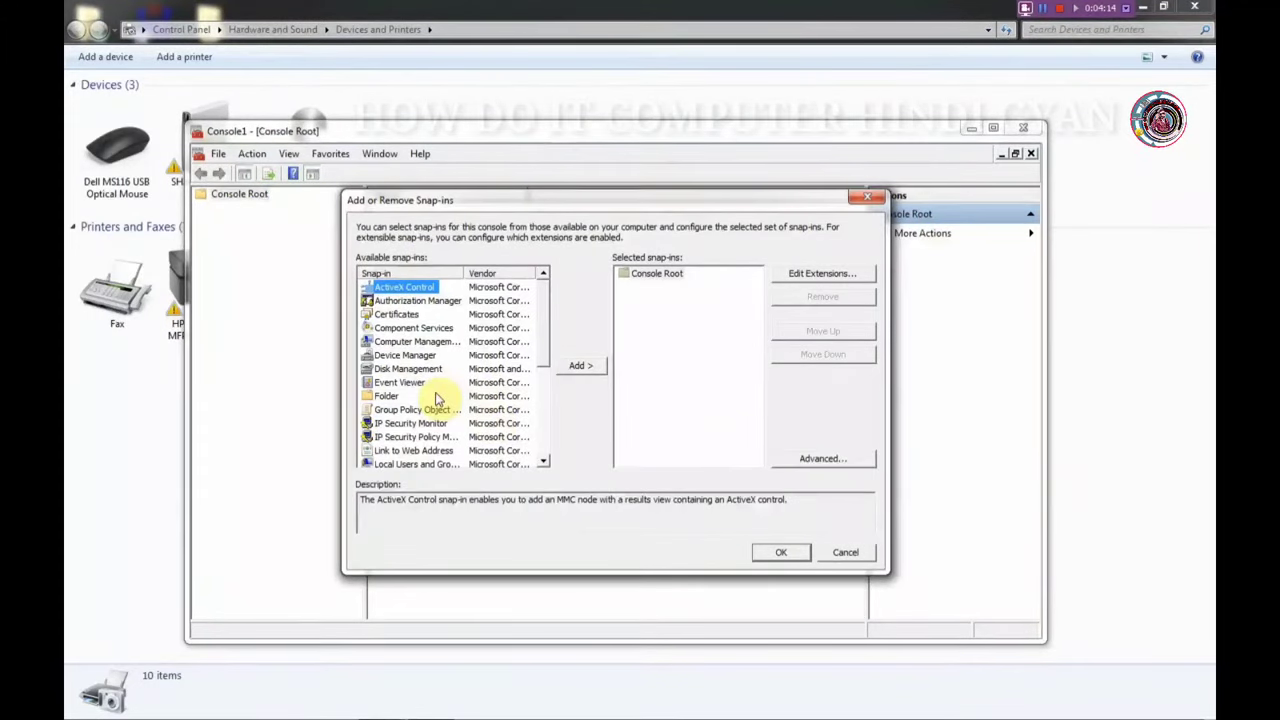
scroll(436, 399, down, 1)
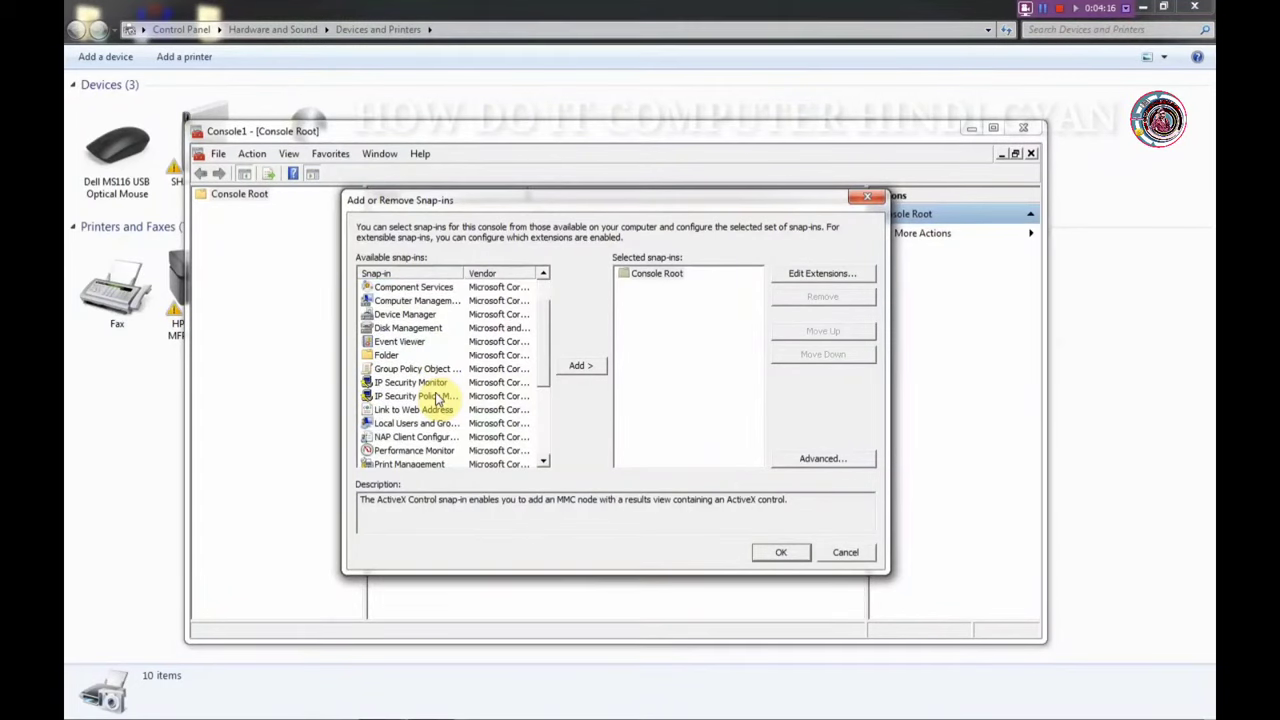
scroll(436, 399, down, 1)
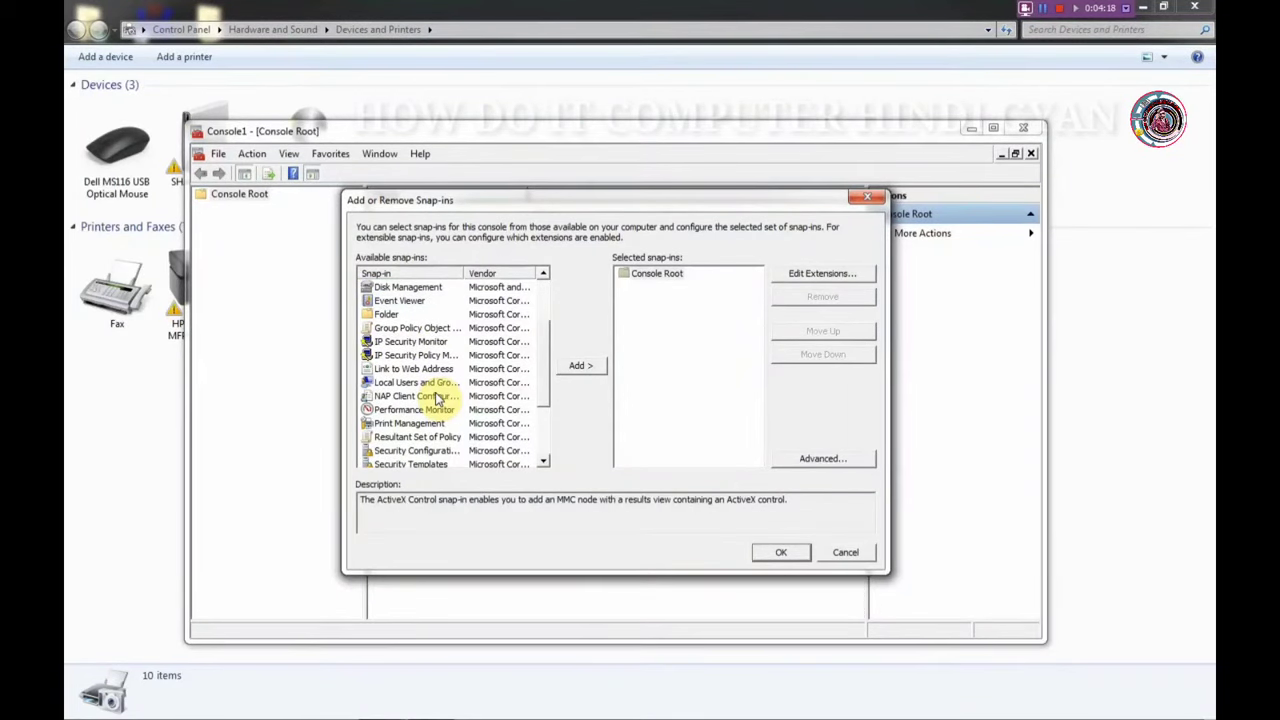
scroll(437, 399, down, 1)
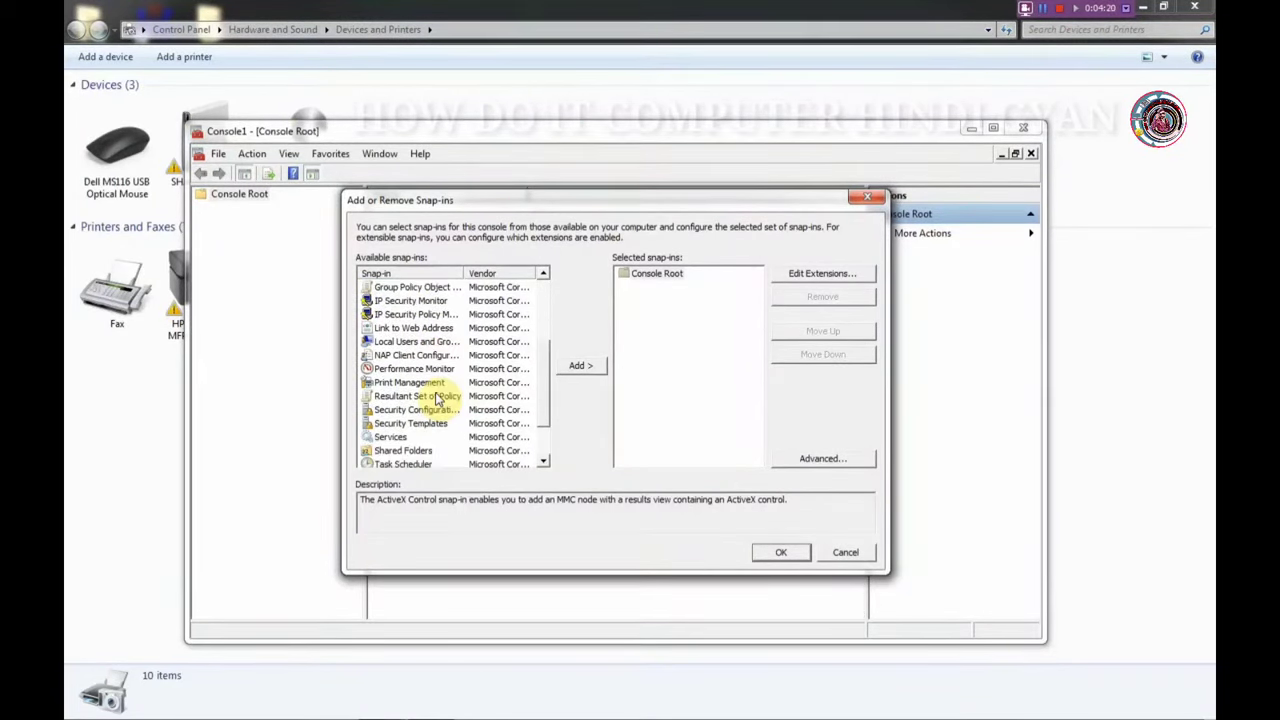
scroll(436, 399, down, 1)
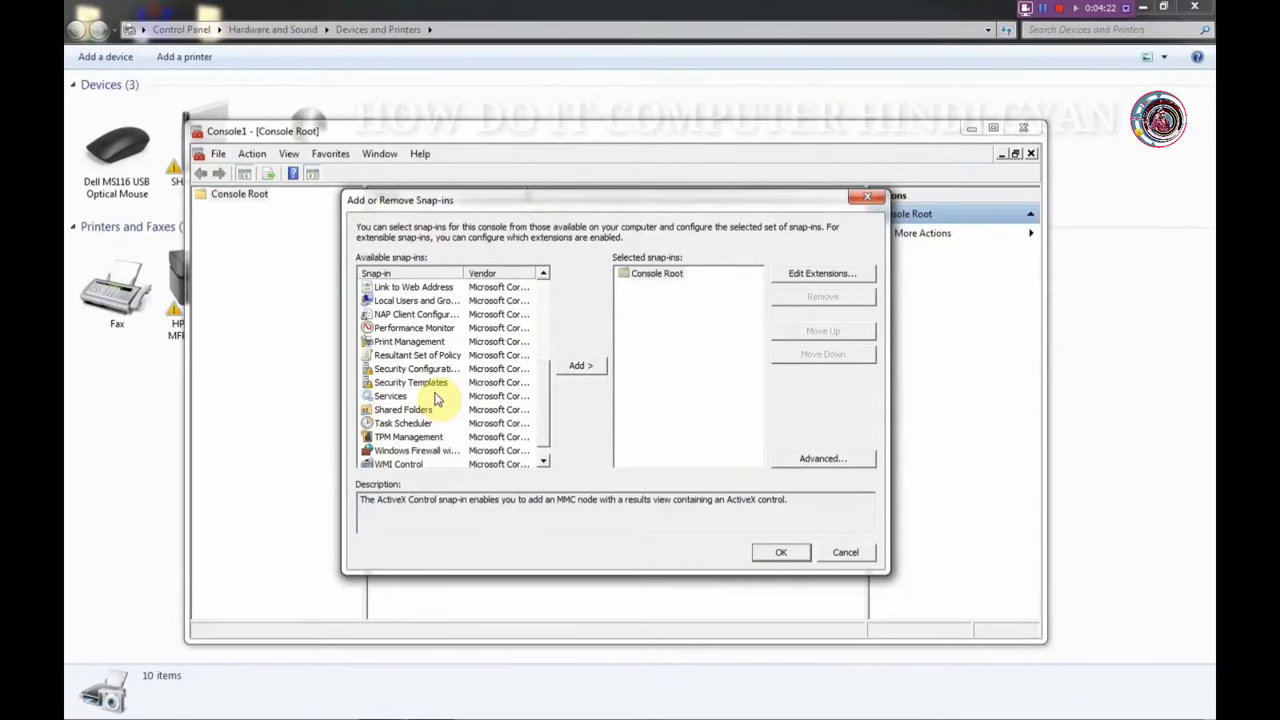
scroll(436, 399, down, 1)
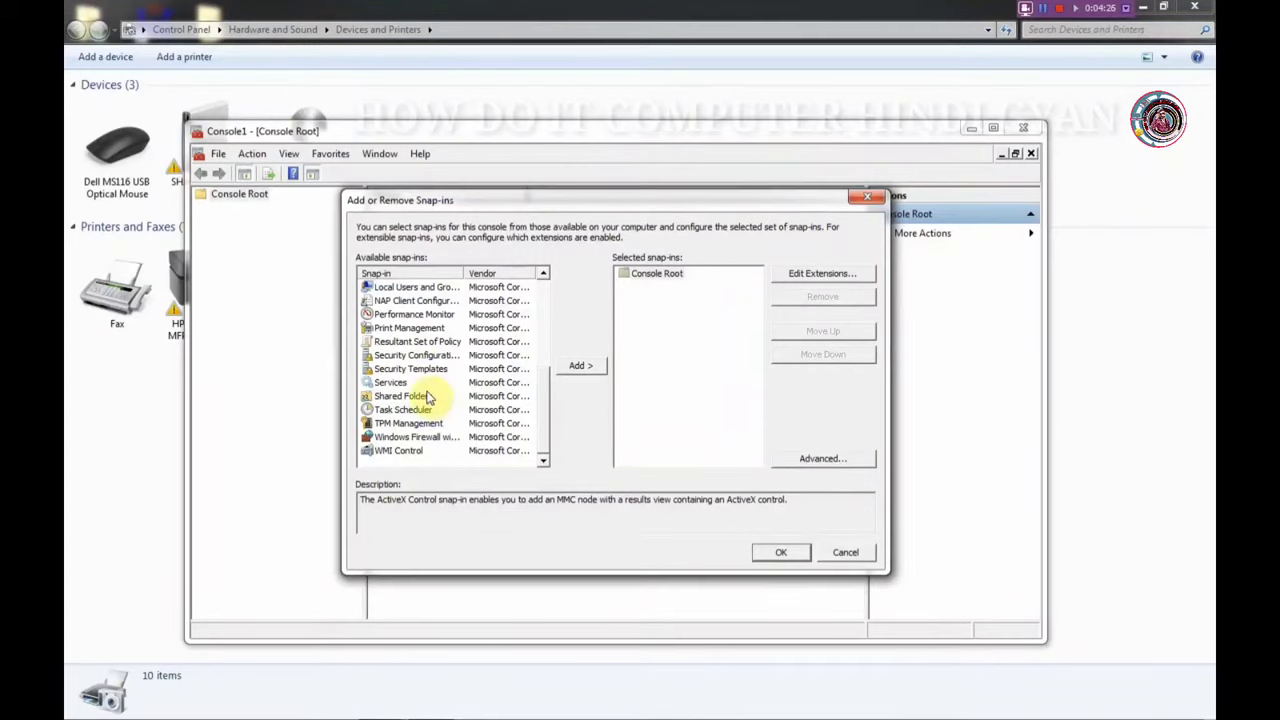
click(402, 329)
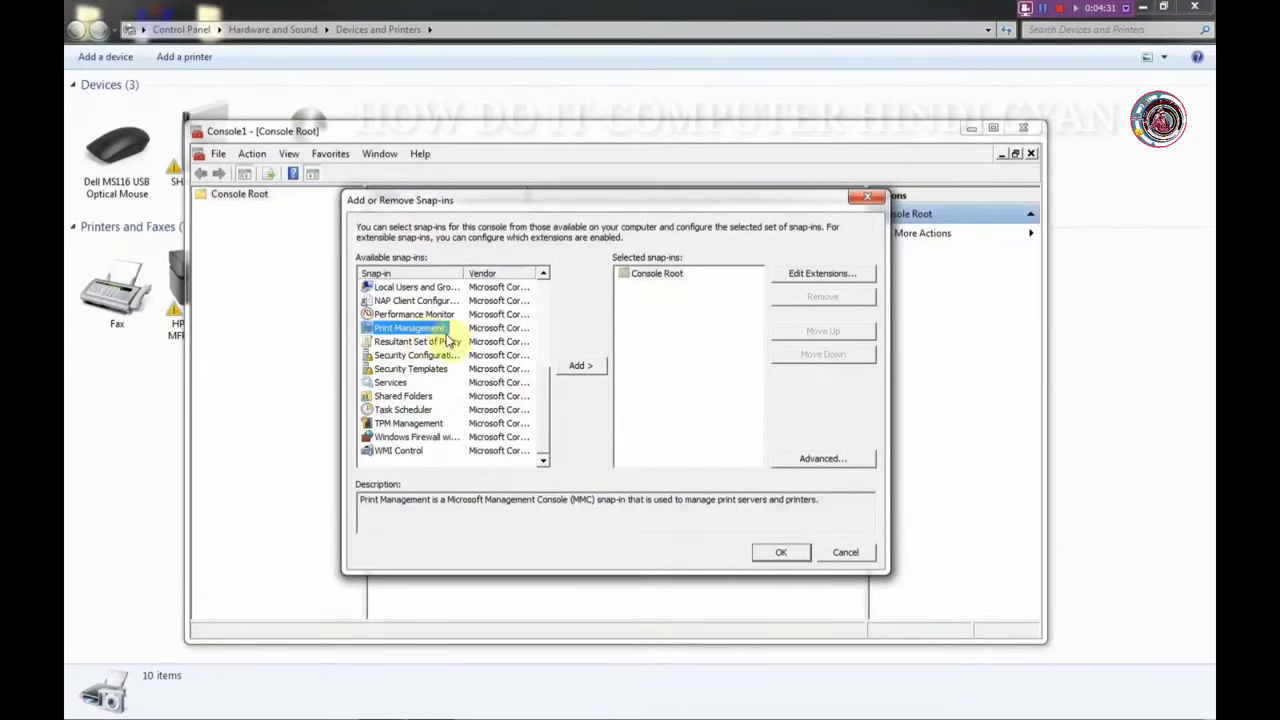
click(574, 368)
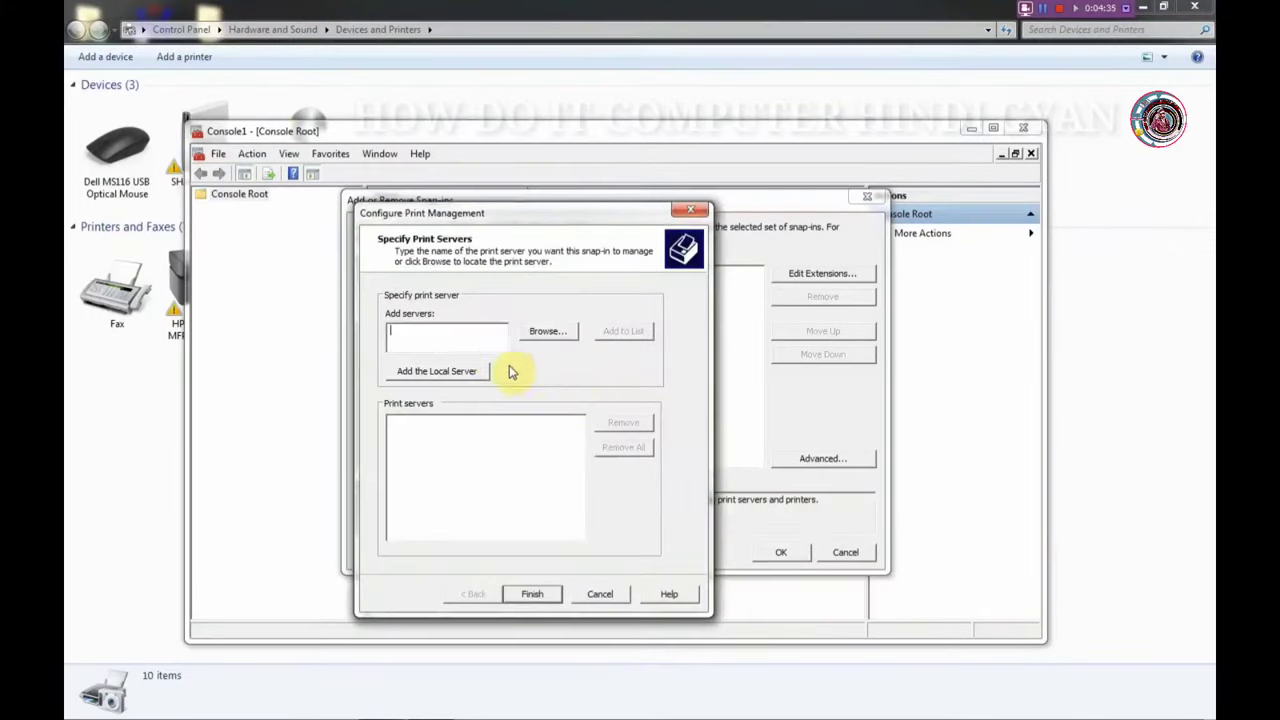
click(433, 372)
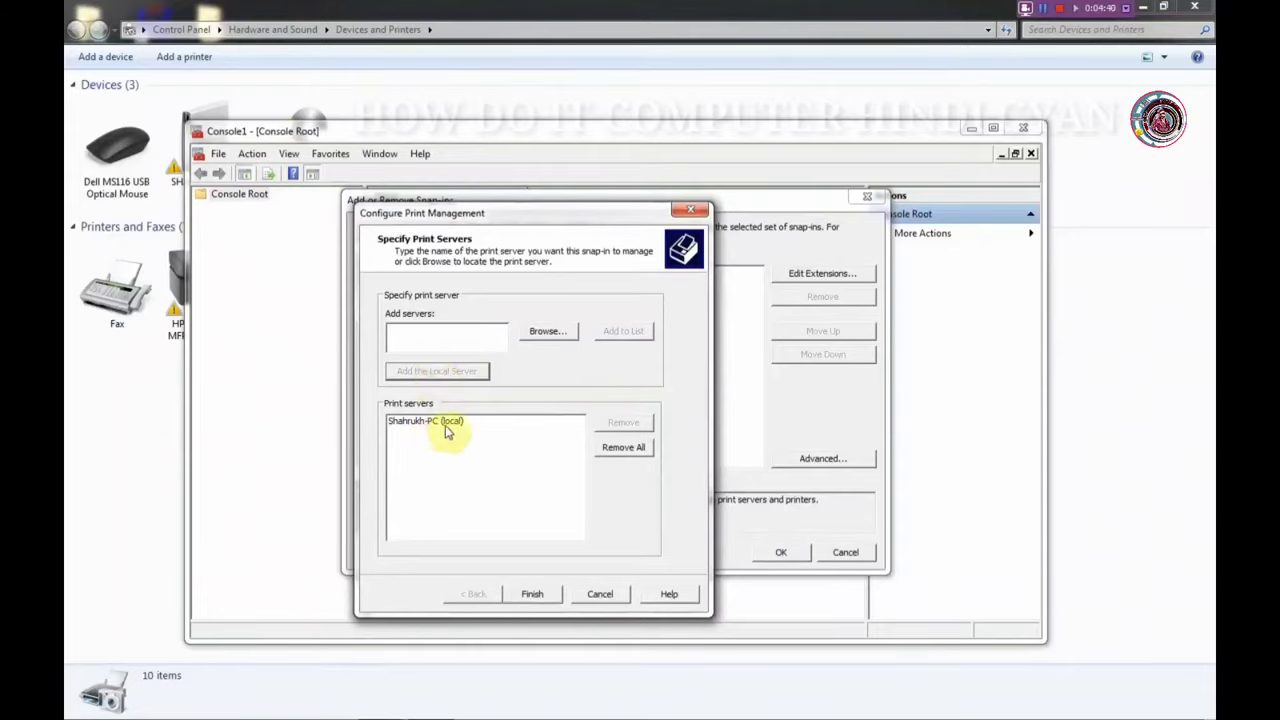
click(536, 595)
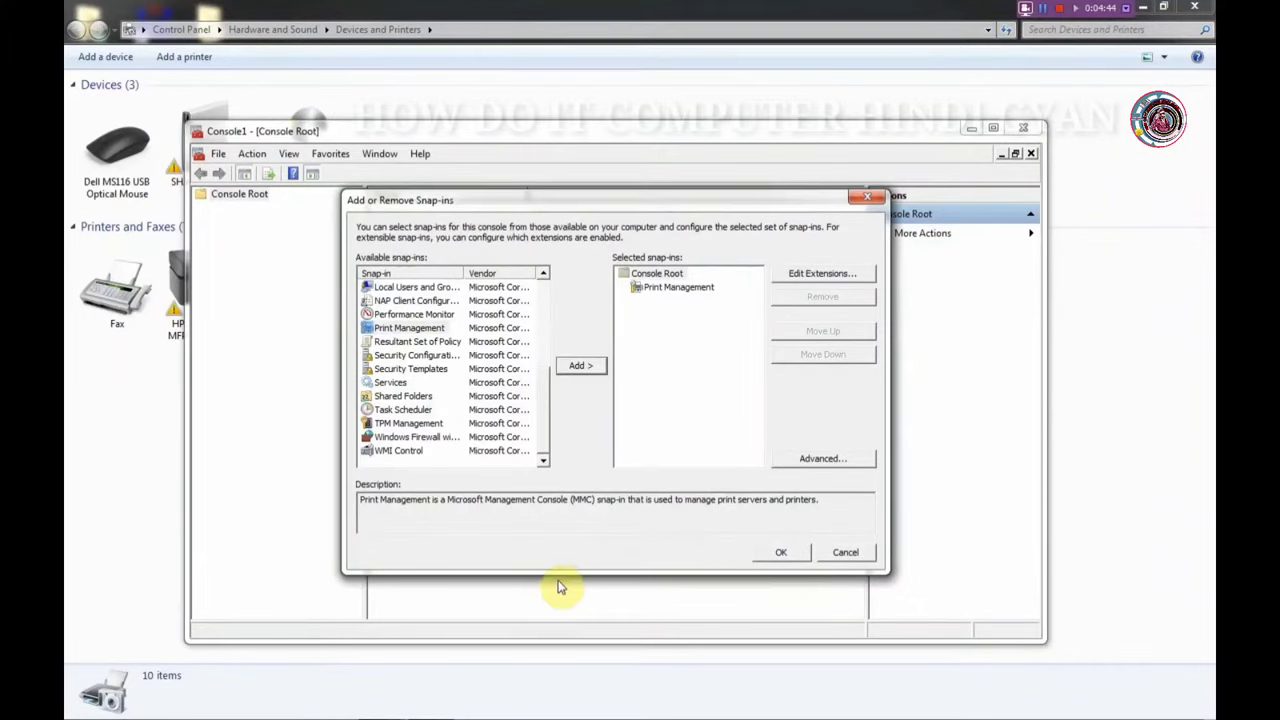
click(783, 554)
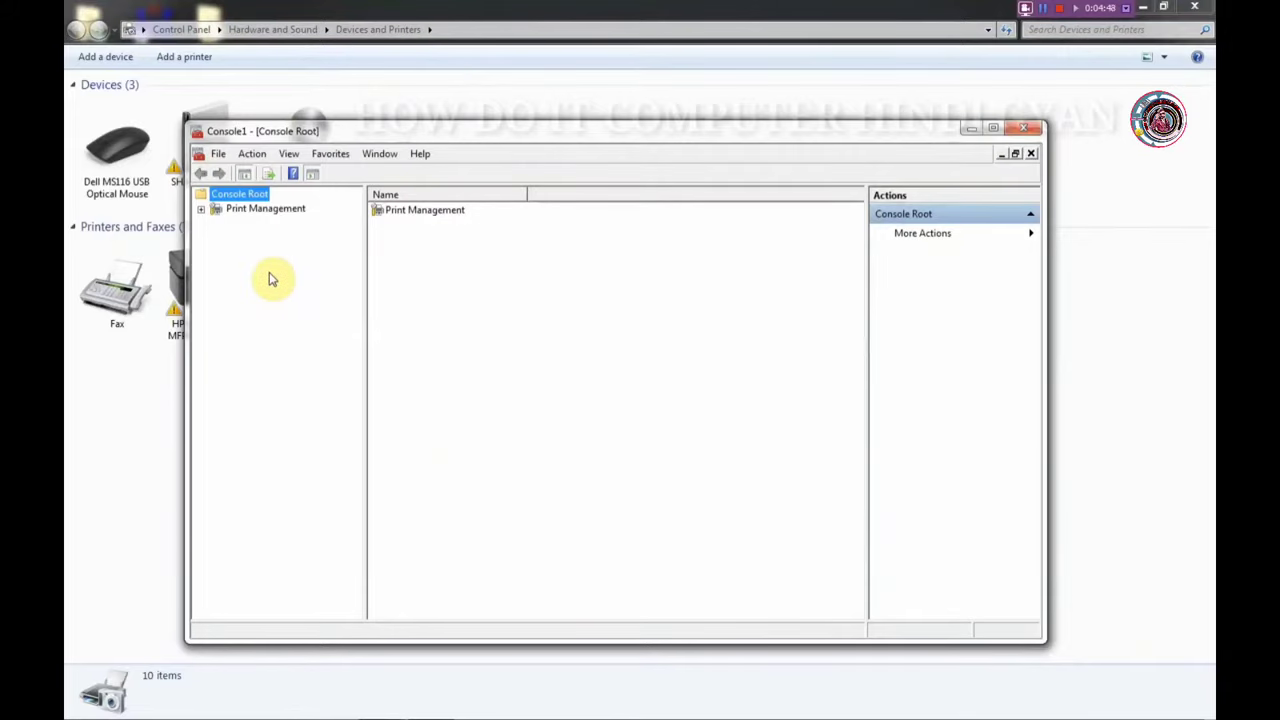
List the local print server's printers in Print Management and open the HP LaserJet Pro MFP M127-M128 PCLmS (Copy 2) print queue.
click(202, 210)
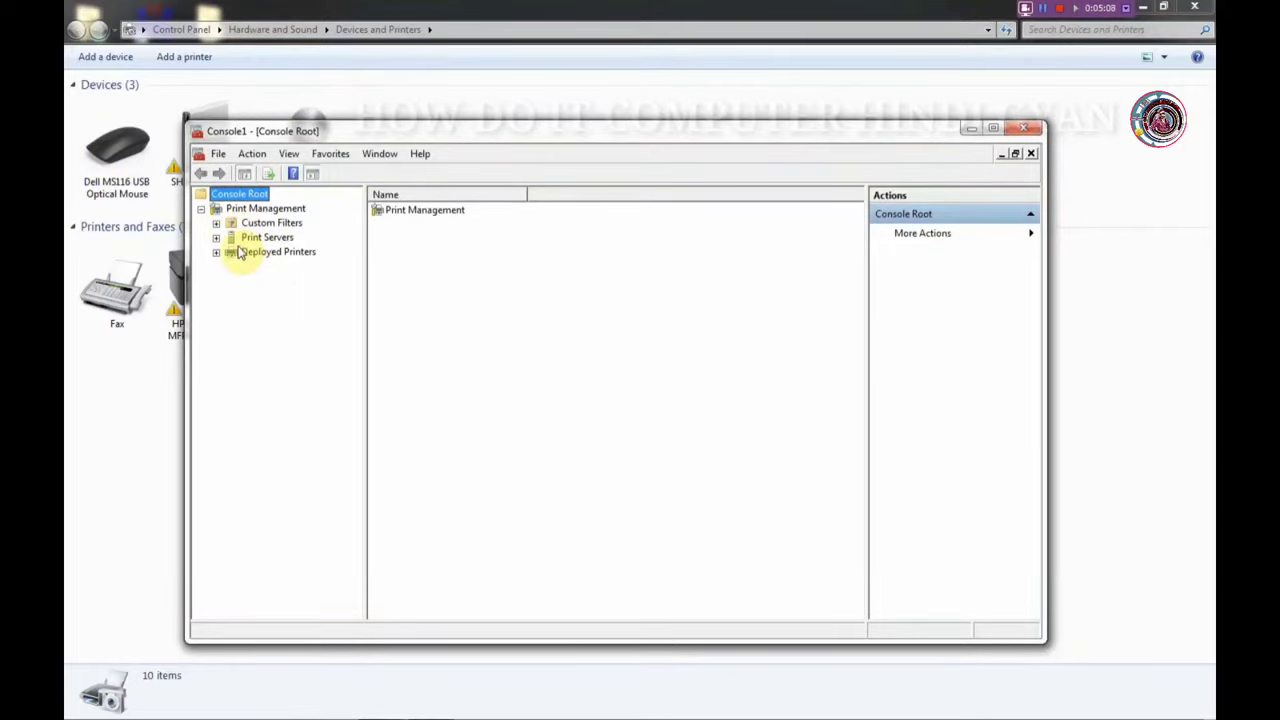
click(216, 239)
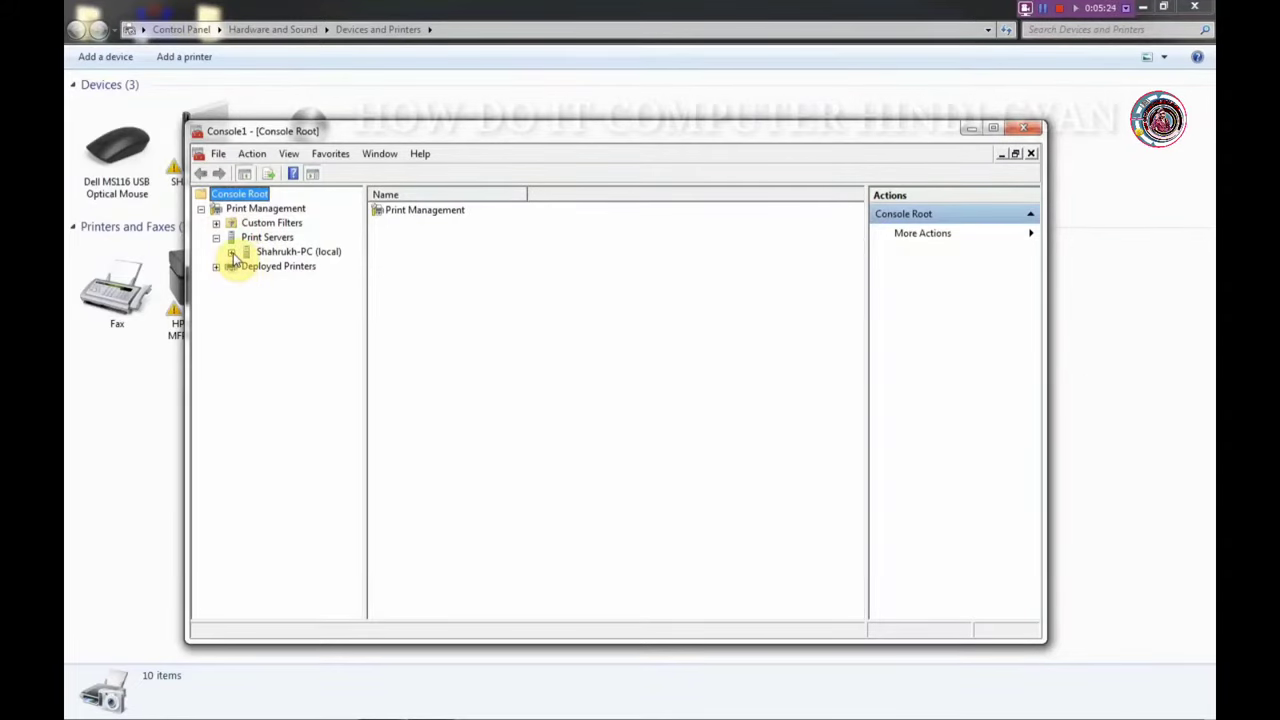
click(231, 253)
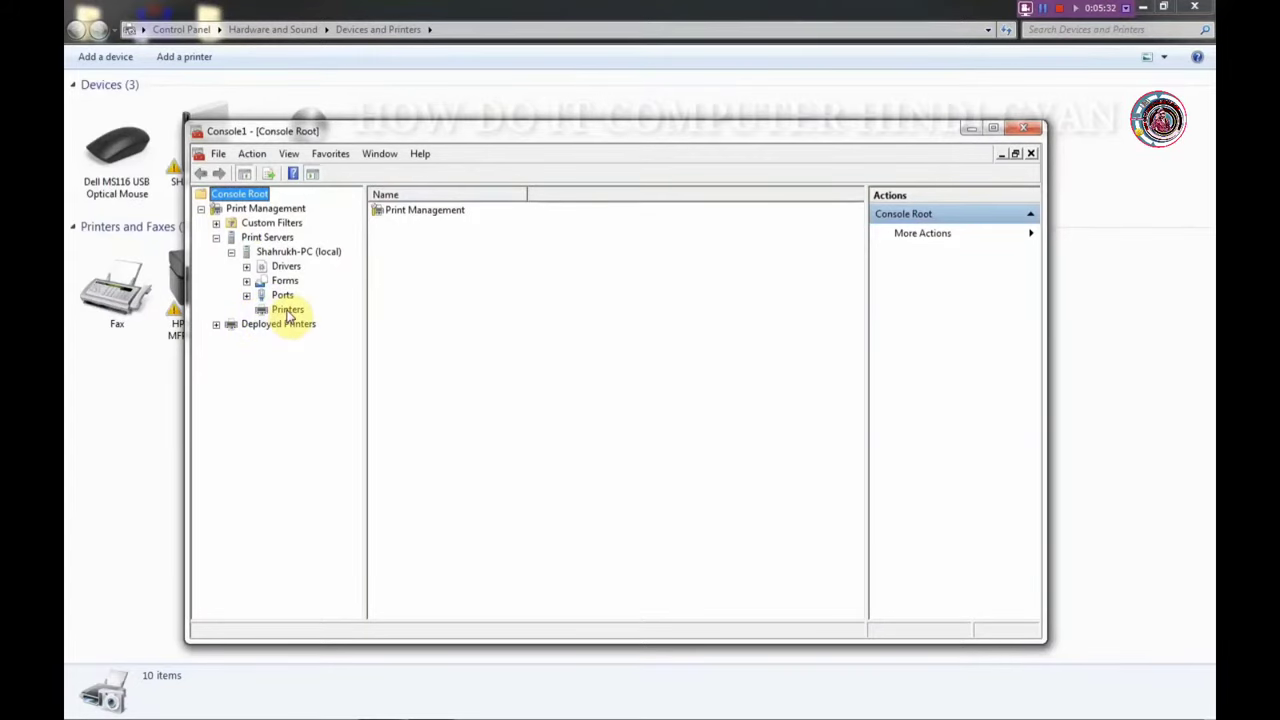
click(287, 311)
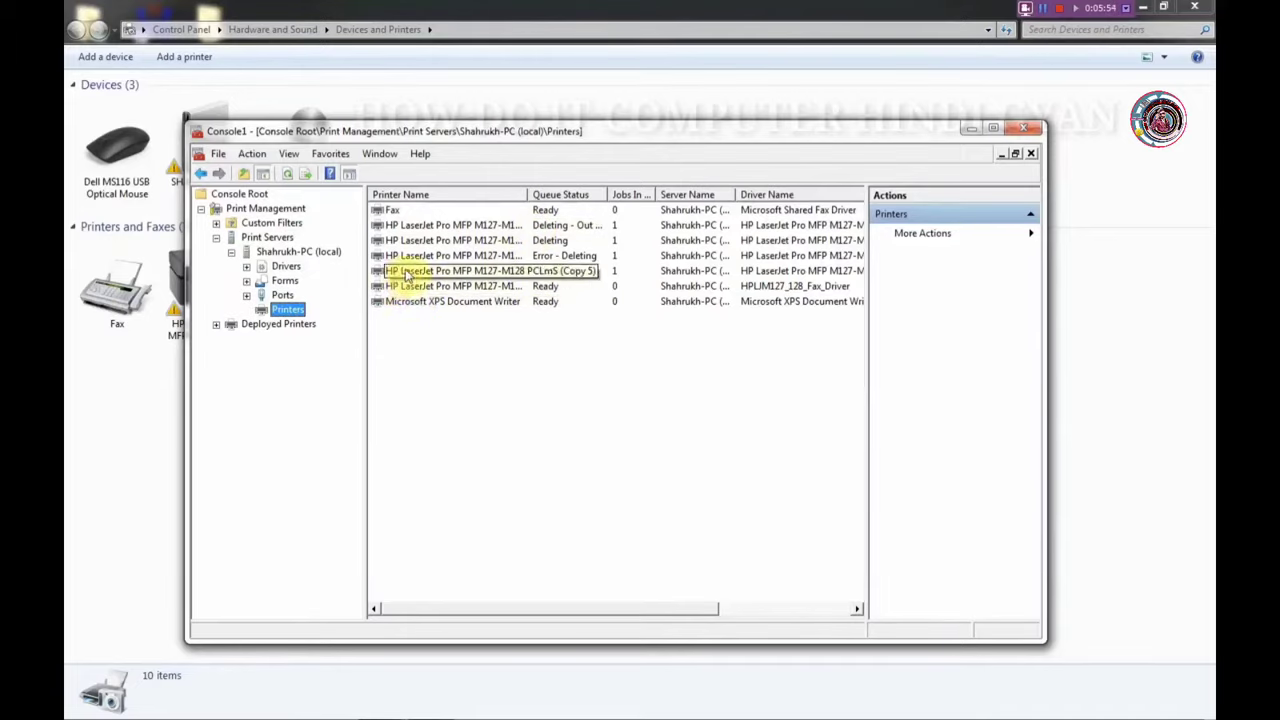
double_click(485, 224)
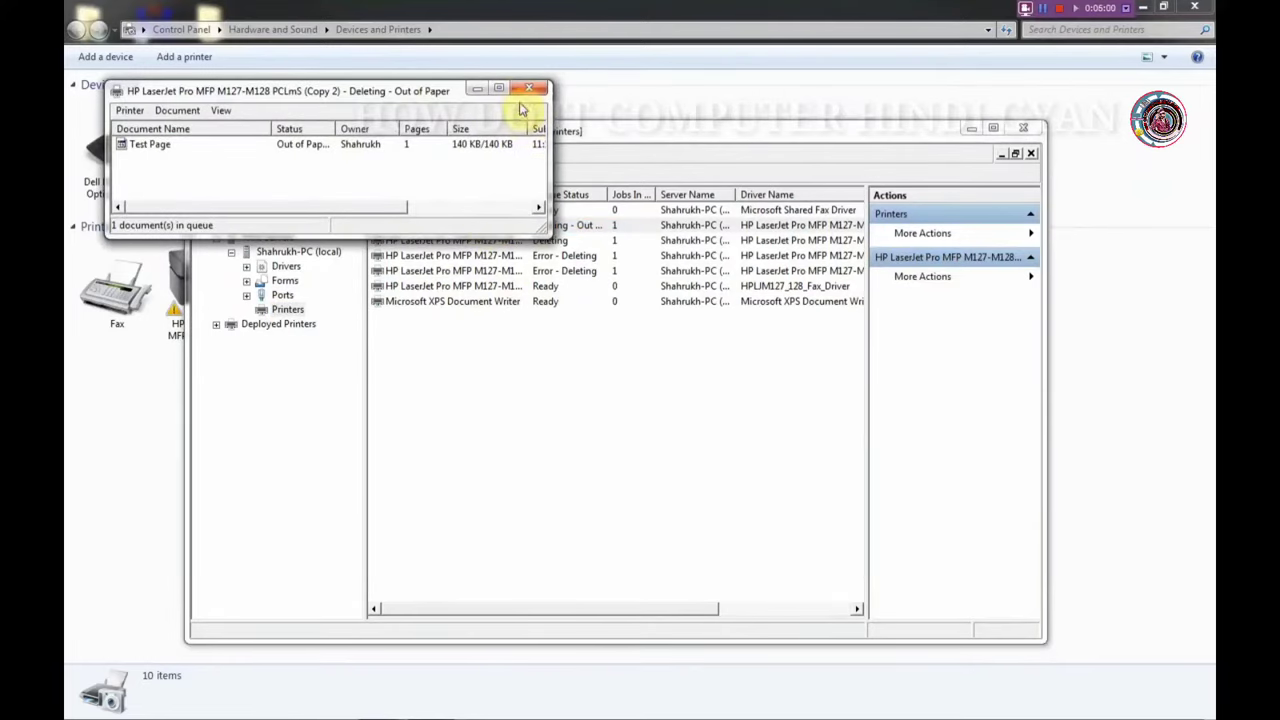
Cancel the Test Page job in the HP LaserJet Pro MFP M127-M128 PCLmS (Copy 2) queue and close the queue window.
right_click(162, 147)
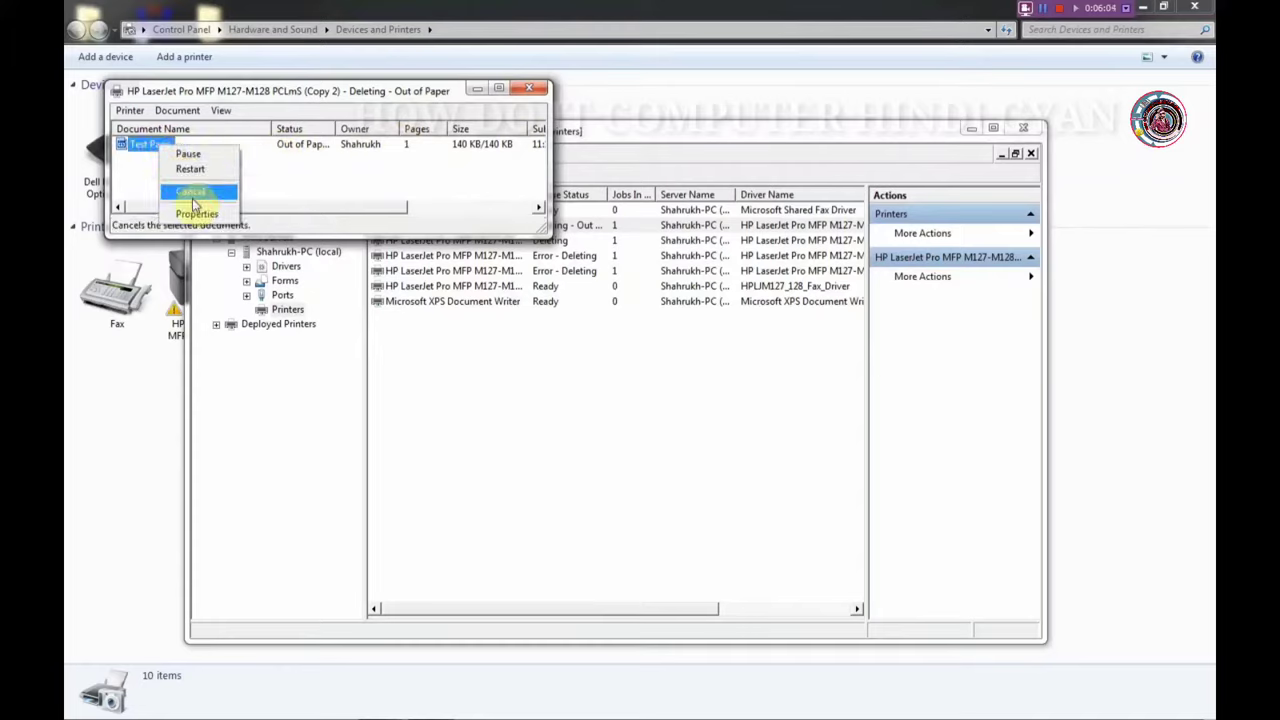
click(192, 190)
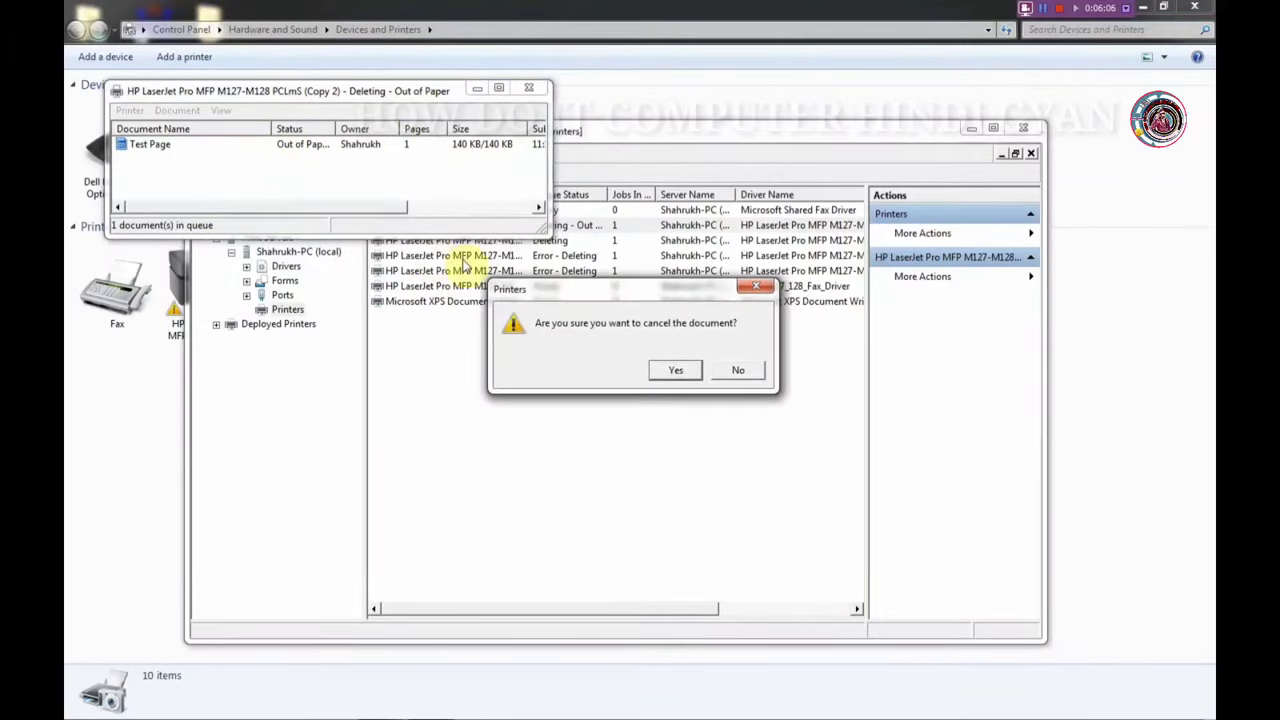
click(679, 383)
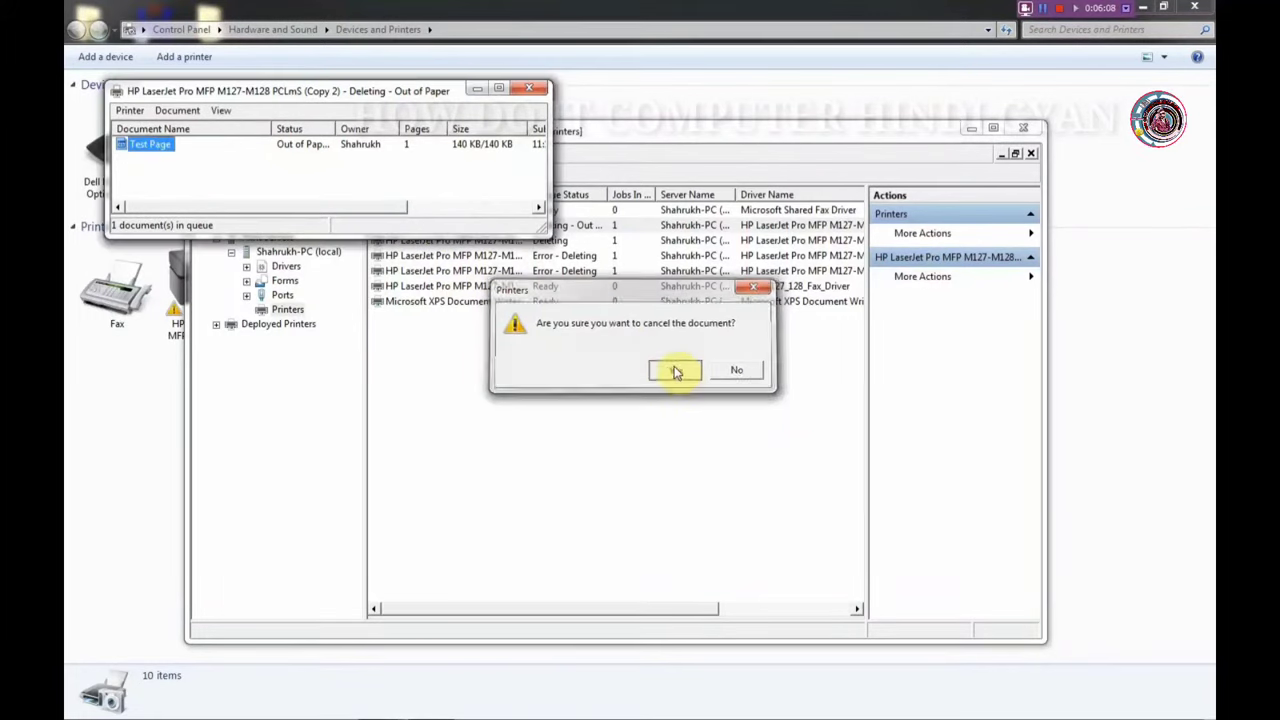
click(529, 89)
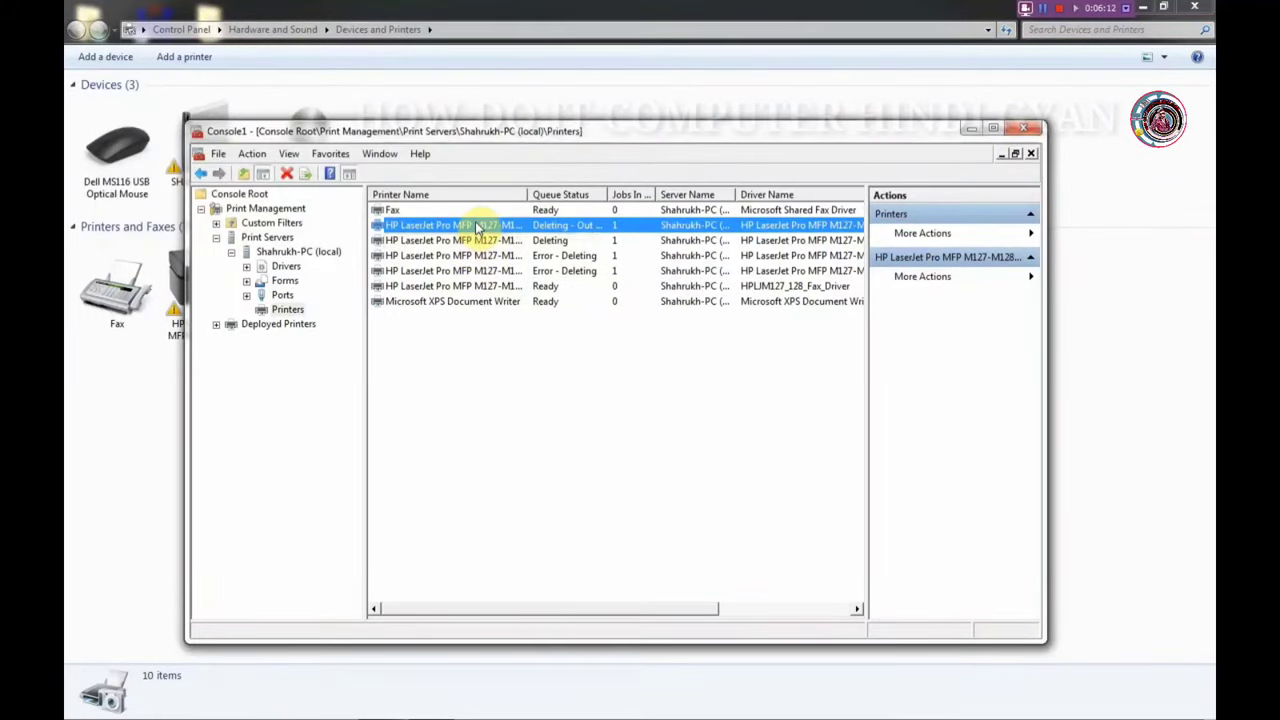
Delete the HP LaserJet Pro MFP M127-M128 PCLmS (Copy 2) printer in Print Management and refresh the printers list.
right_click(476, 224)
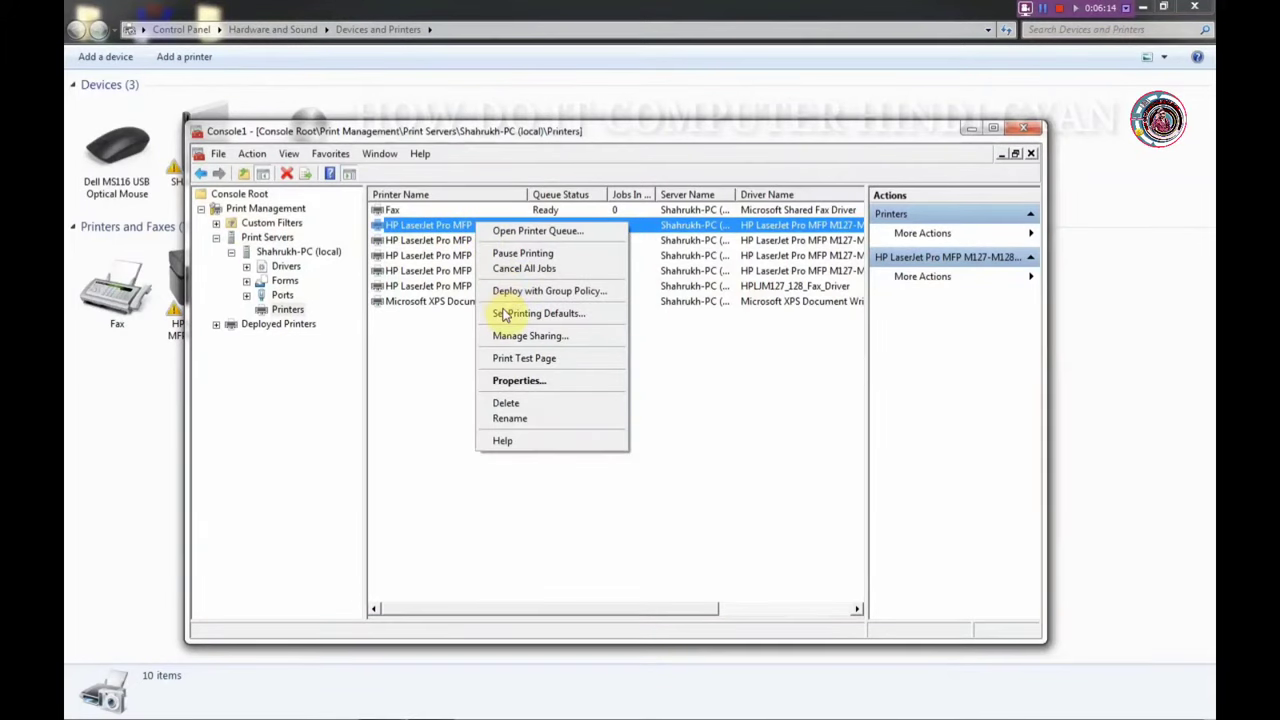
click(503, 406)
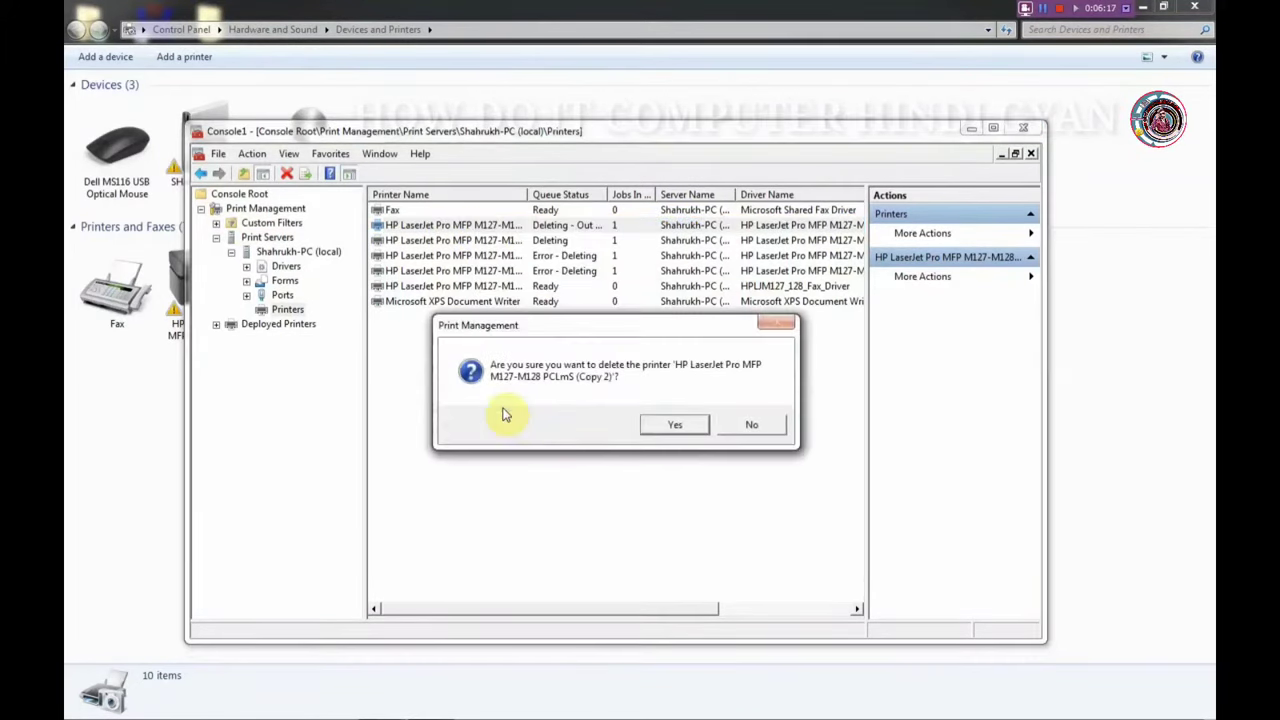
click(656, 427)
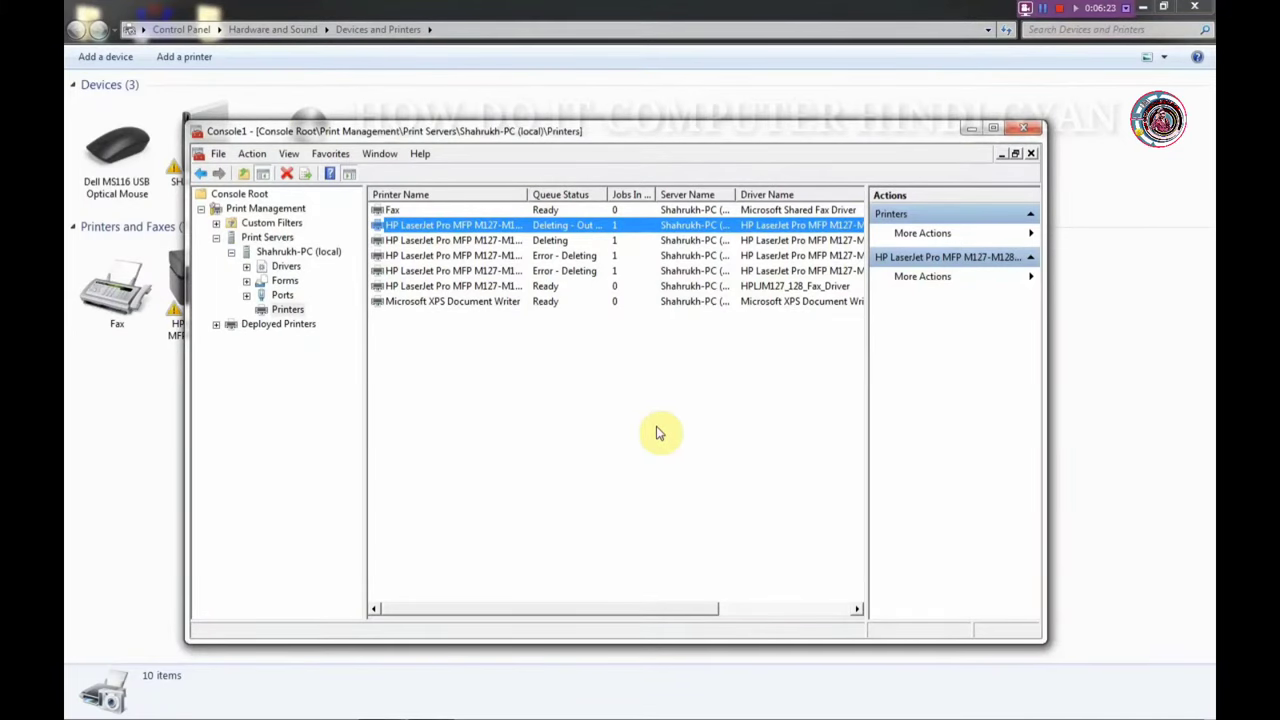
right_click(600, 427)
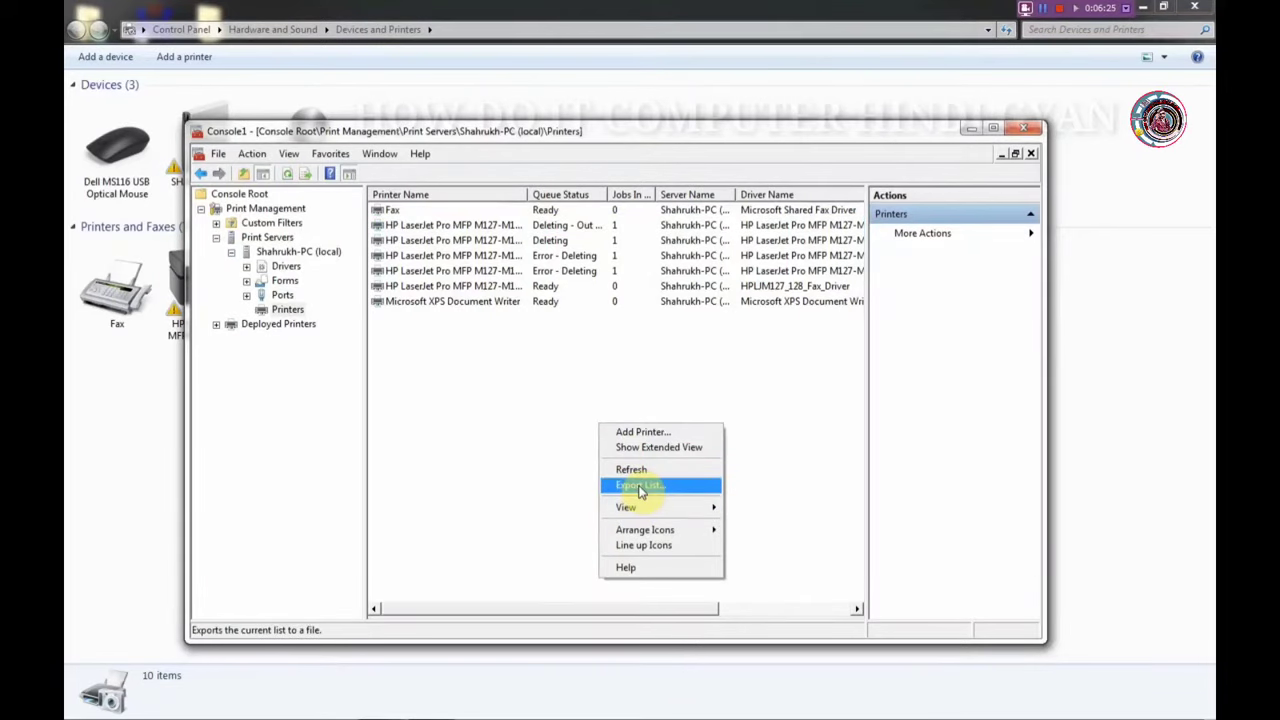
click(640, 476)
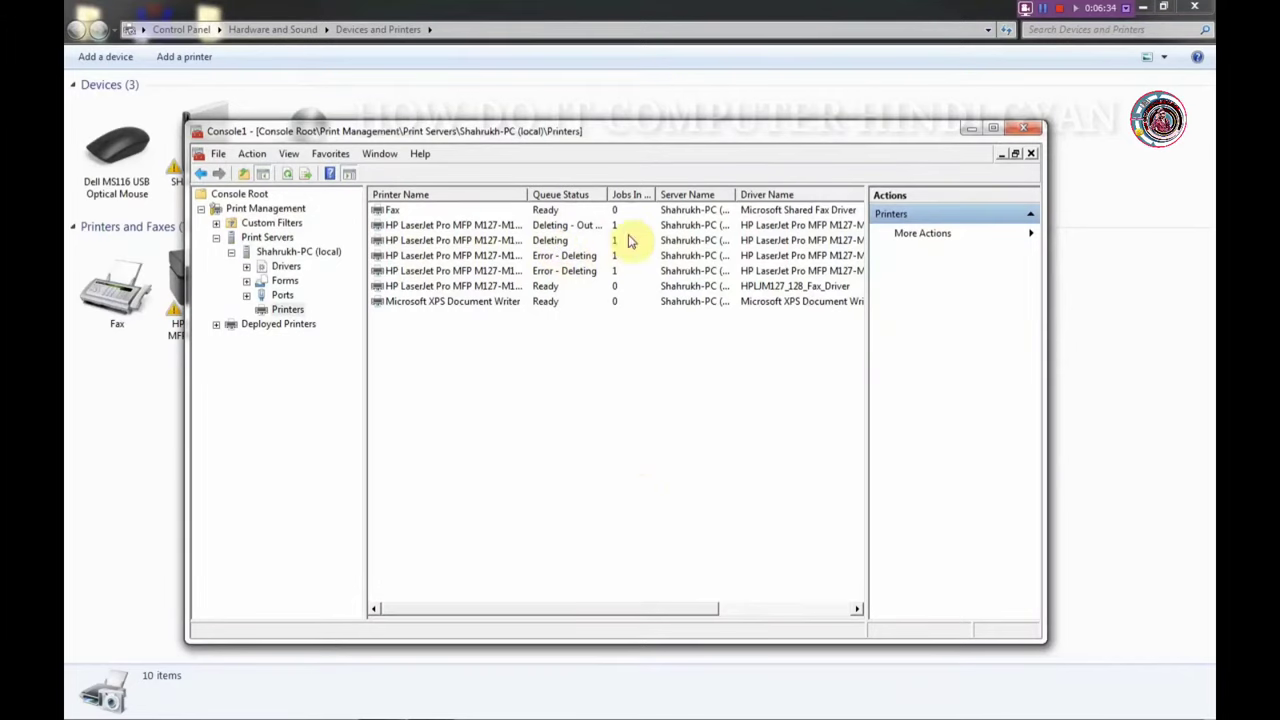
Check the properties of HP LaserJet Pro MFP M127-M128 PCLmS (Copy 3), close them and delete that printer.
click(496, 246)
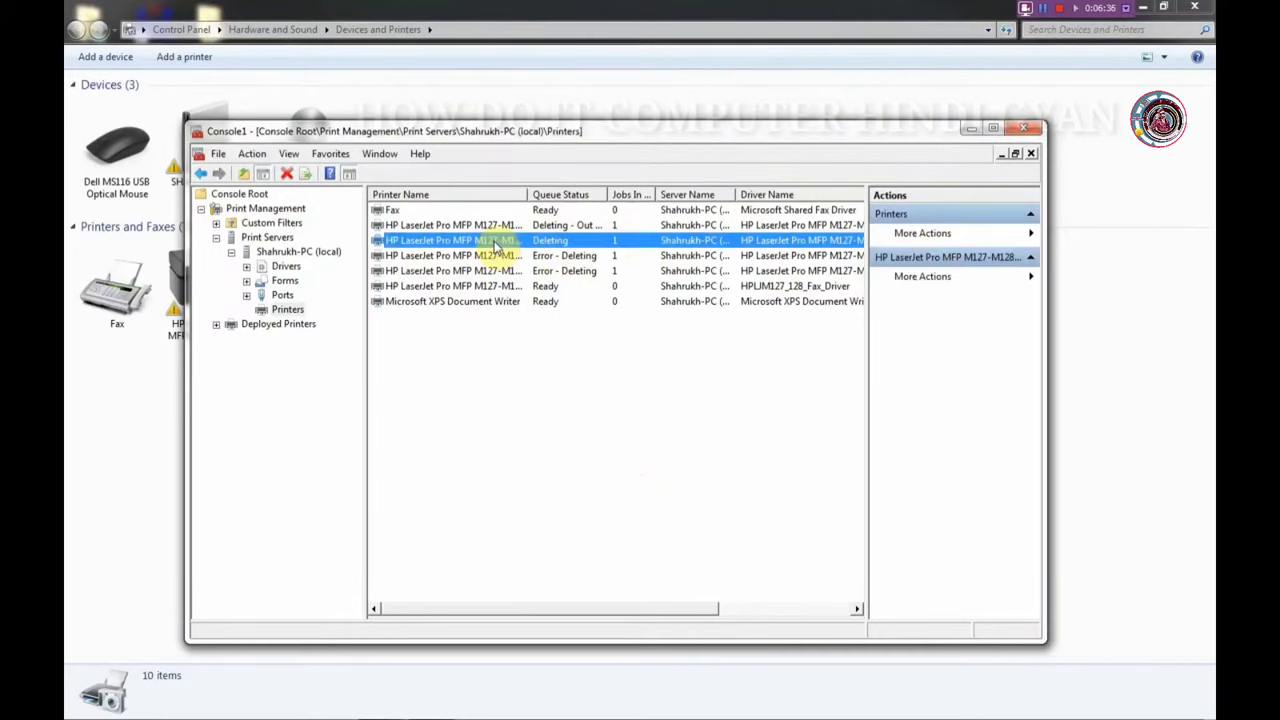
double_click(496, 246)
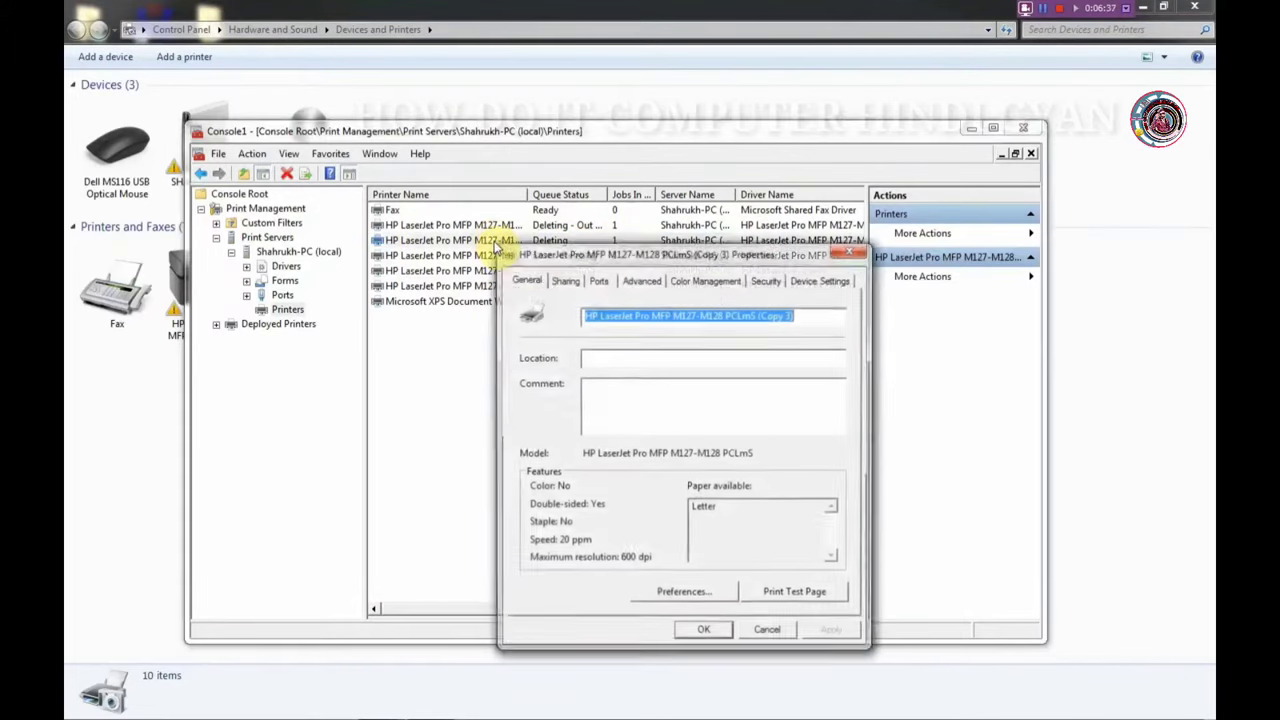
click(845, 251)
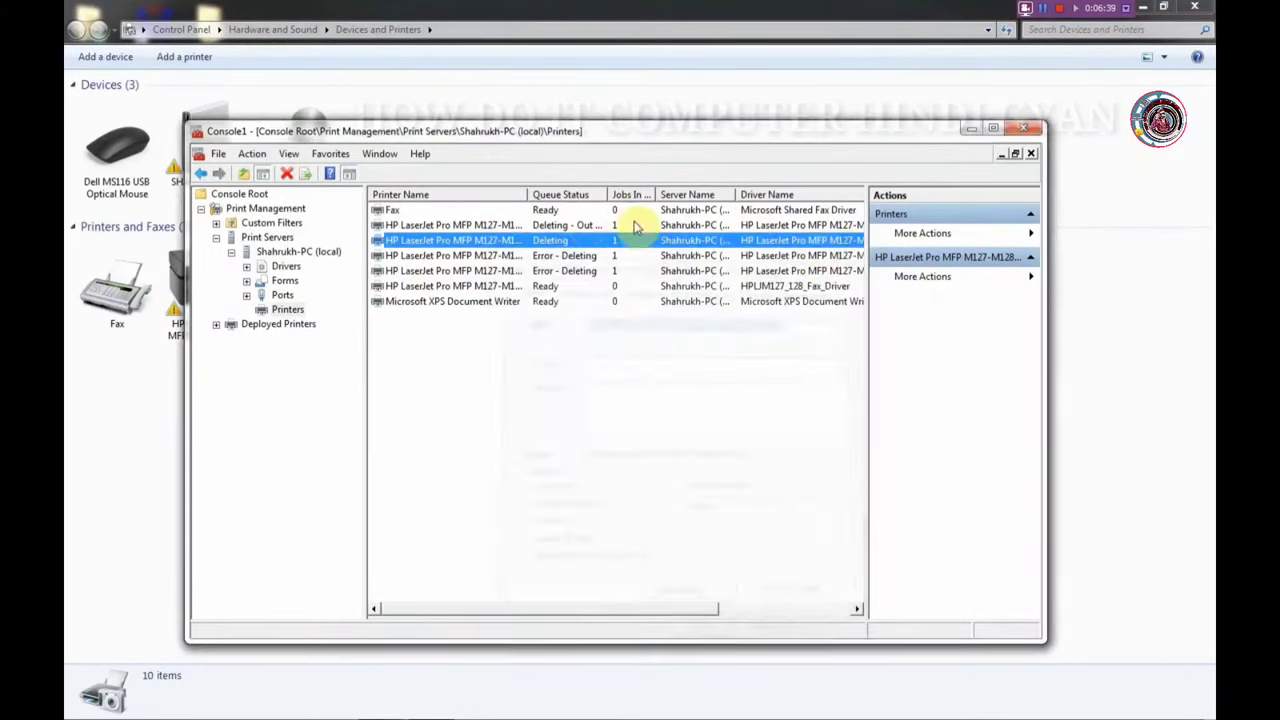
right_click(520, 241)
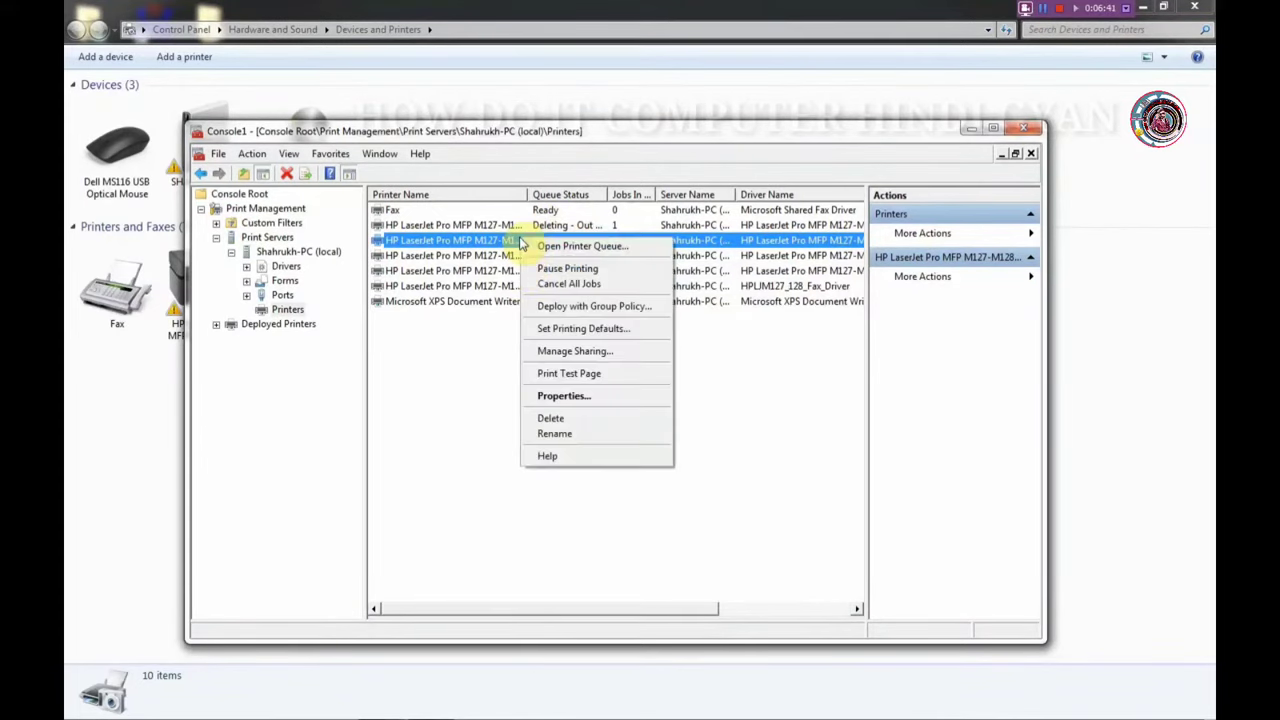
click(551, 419)
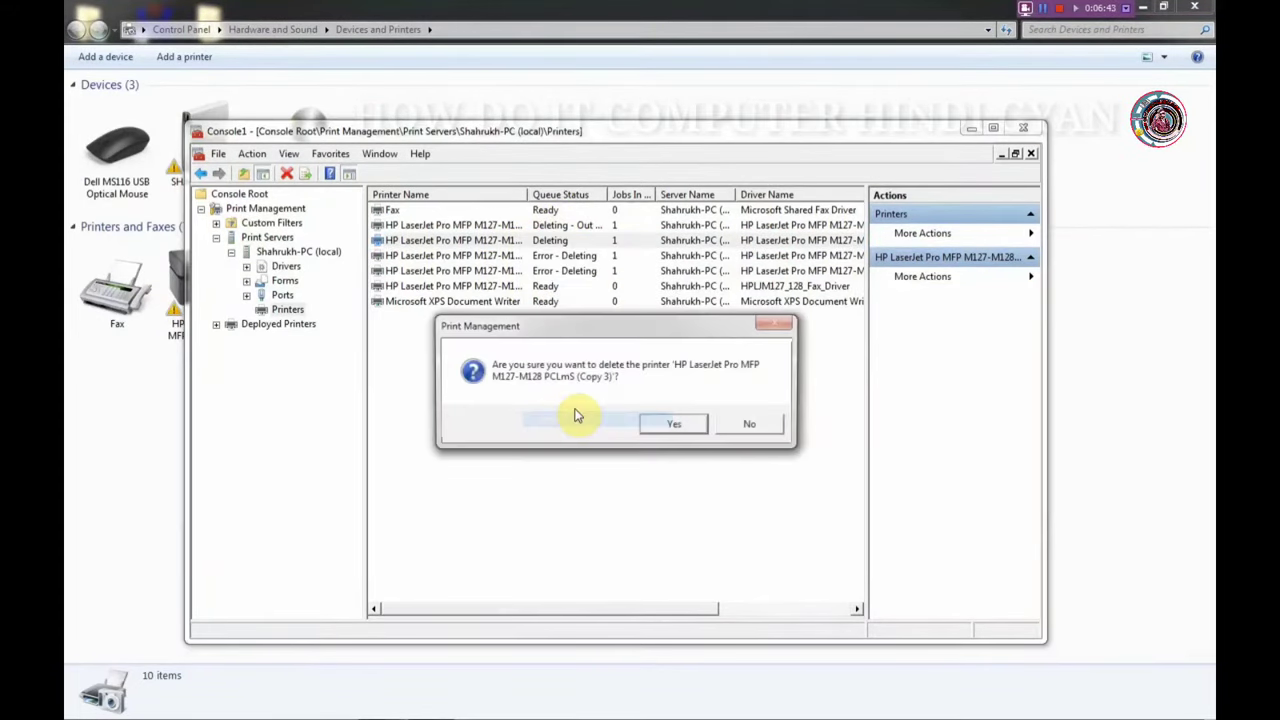
click(674, 424)
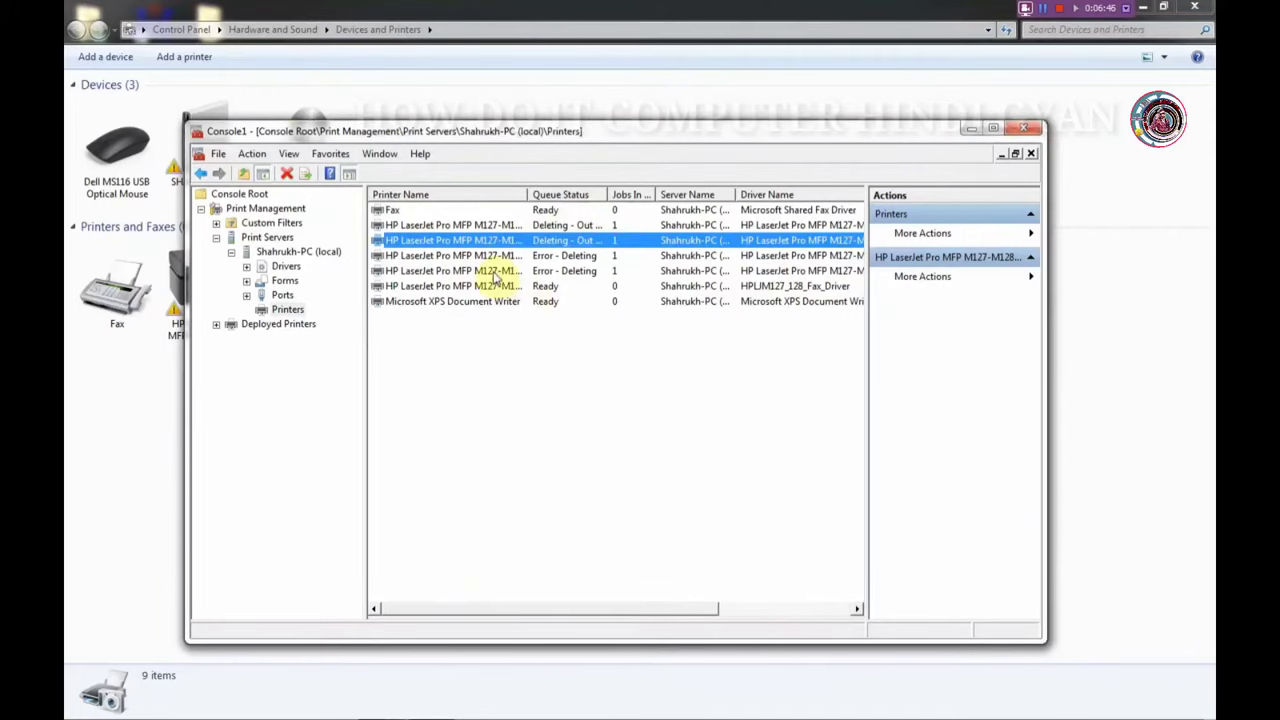
Delete the HP LaserJet Pro MFP M127-M128 PCLmS (Copy 5) printer and refresh the printers list.
right_click(466, 259)
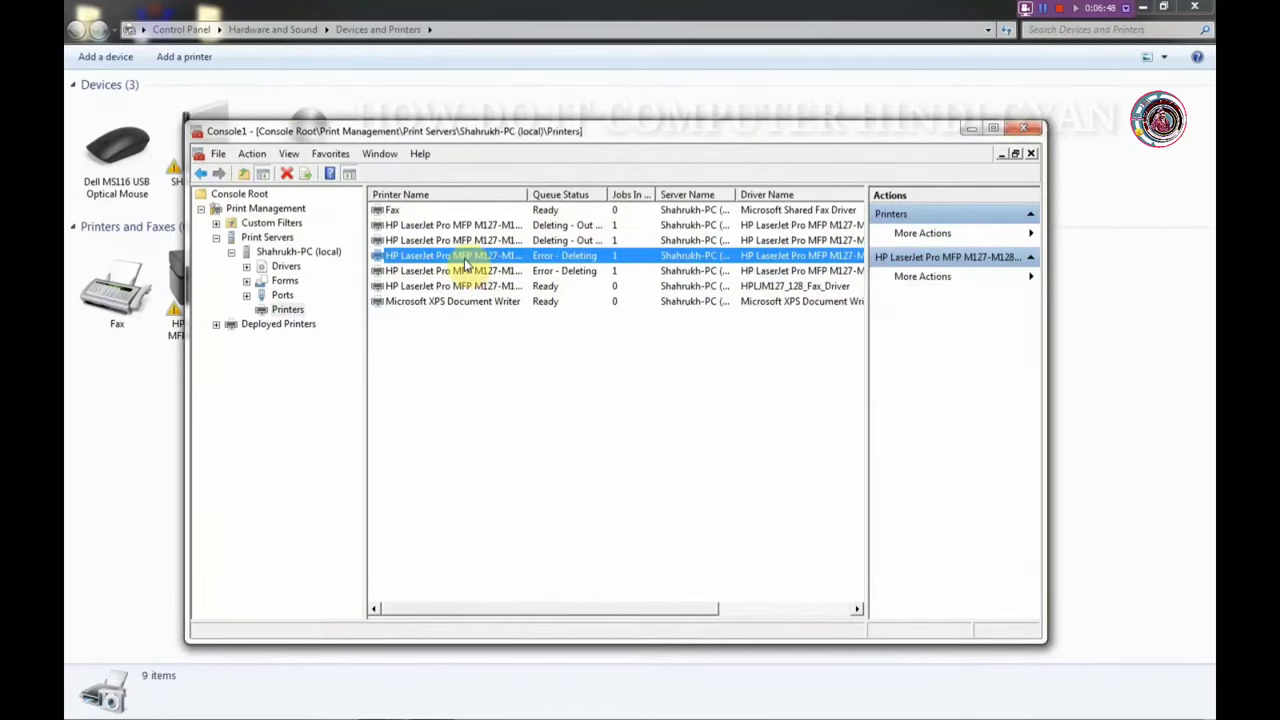
click(500, 441)
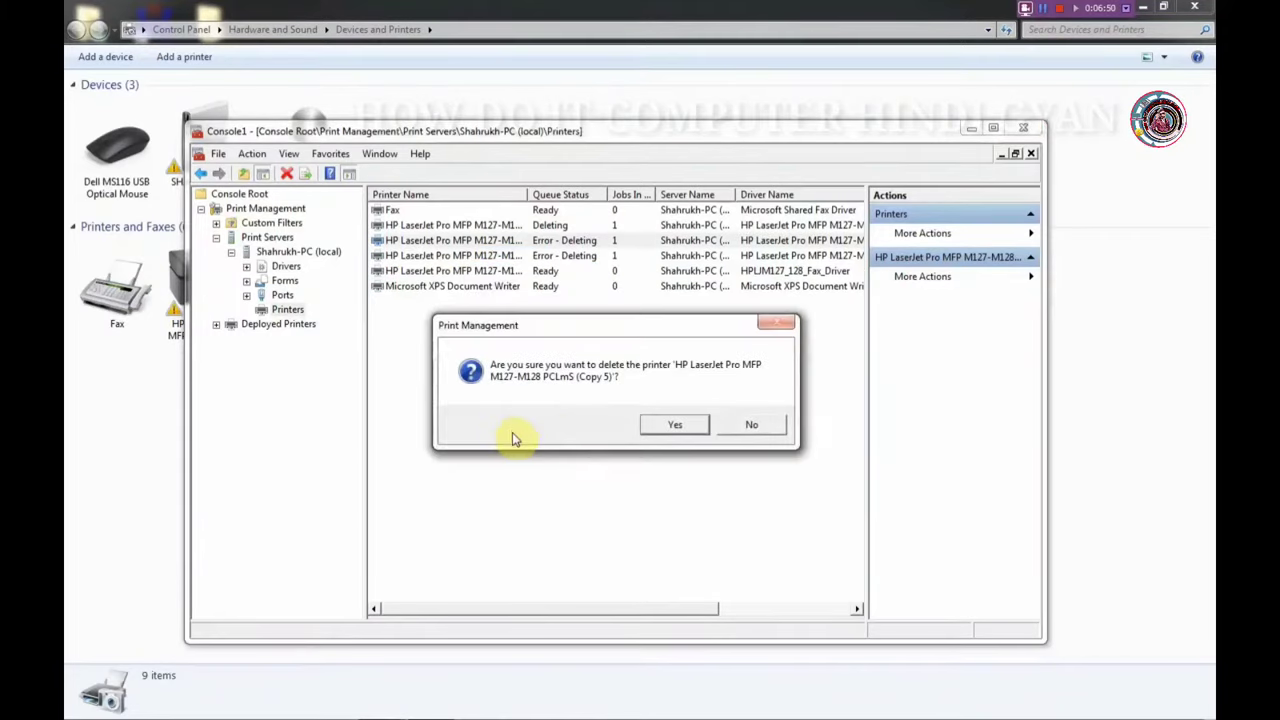
click(658, 430)
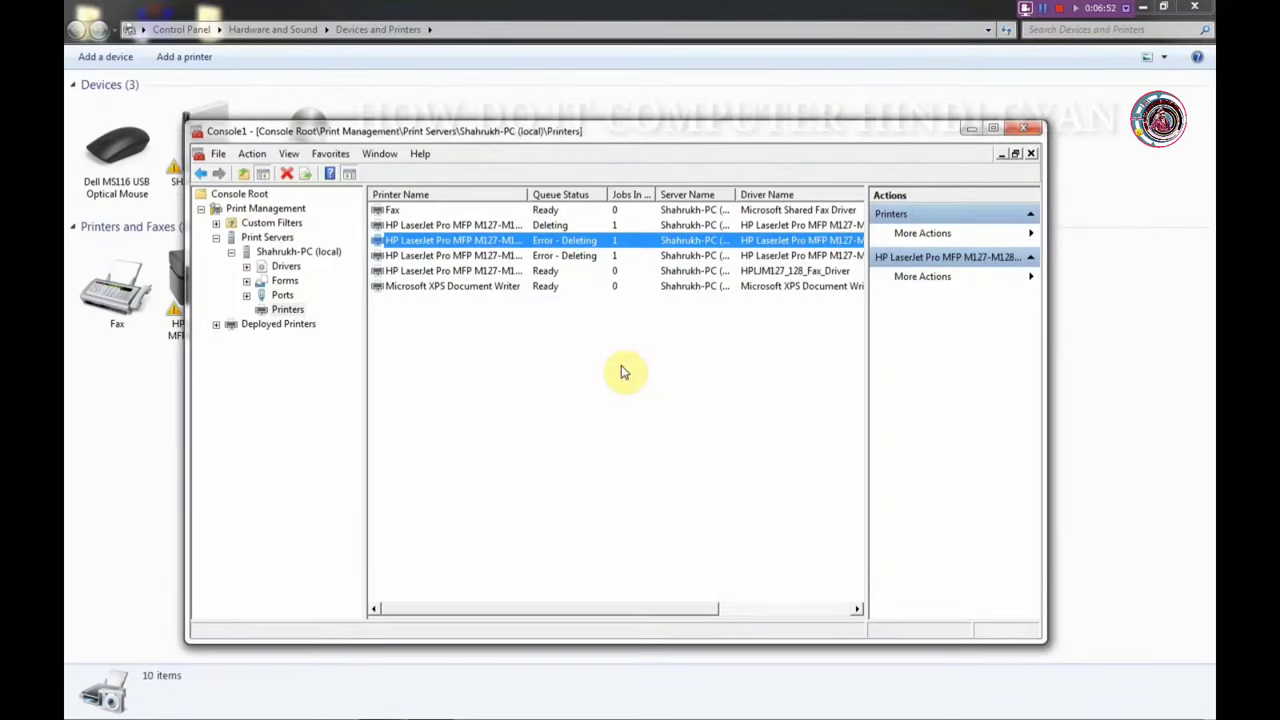
right_click(586, 357)
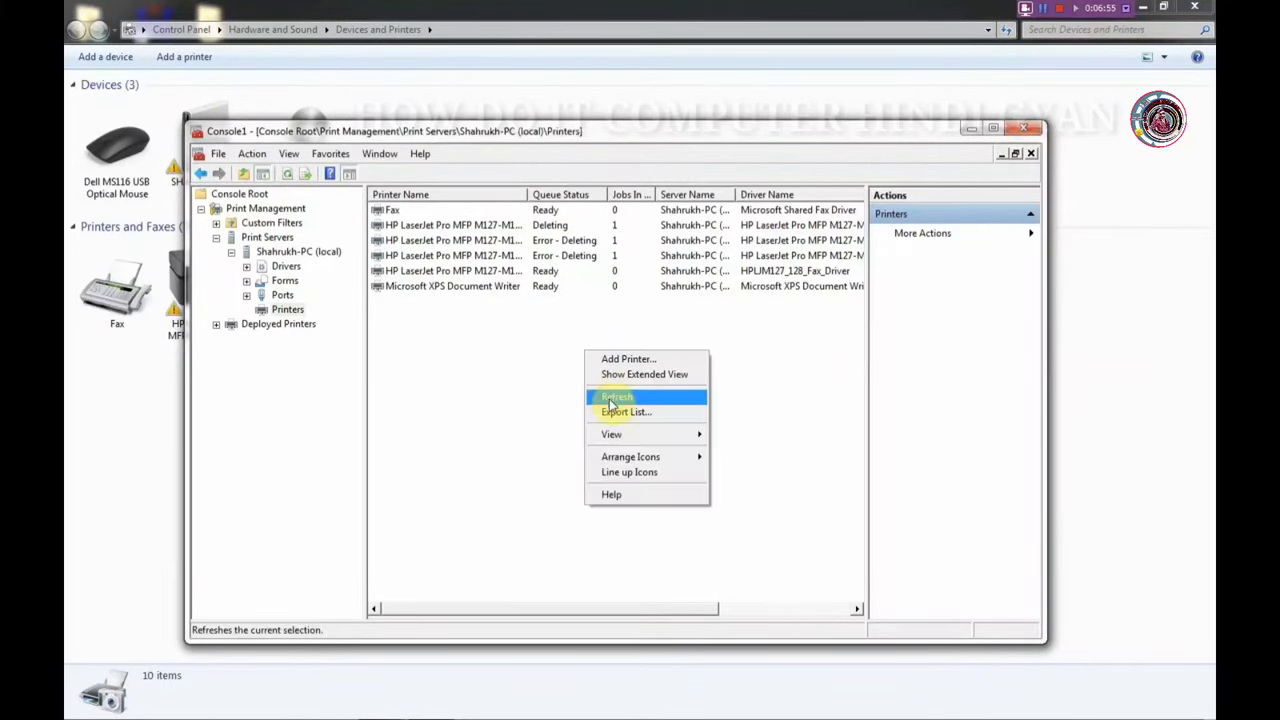
click(608, 401)
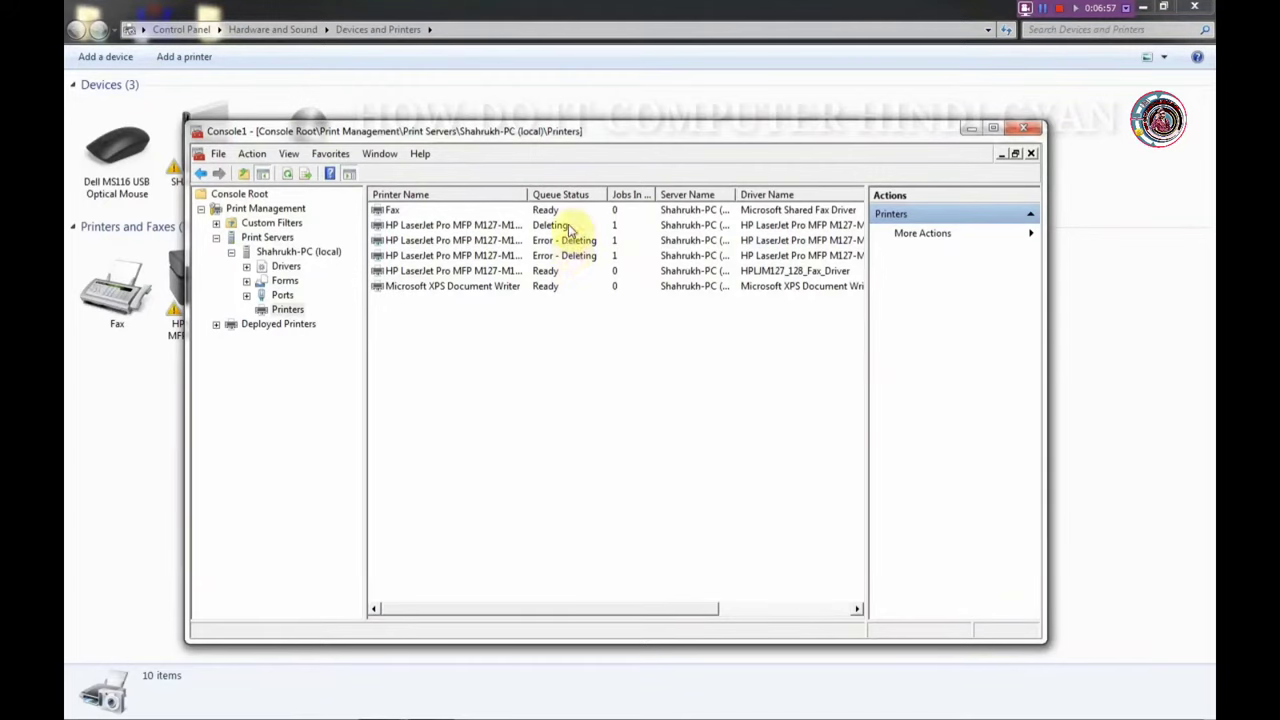
Delete the HP LaserJet Pro MFP M127-M128 Series Fax printer from the local print server.
right_click(468, 272)
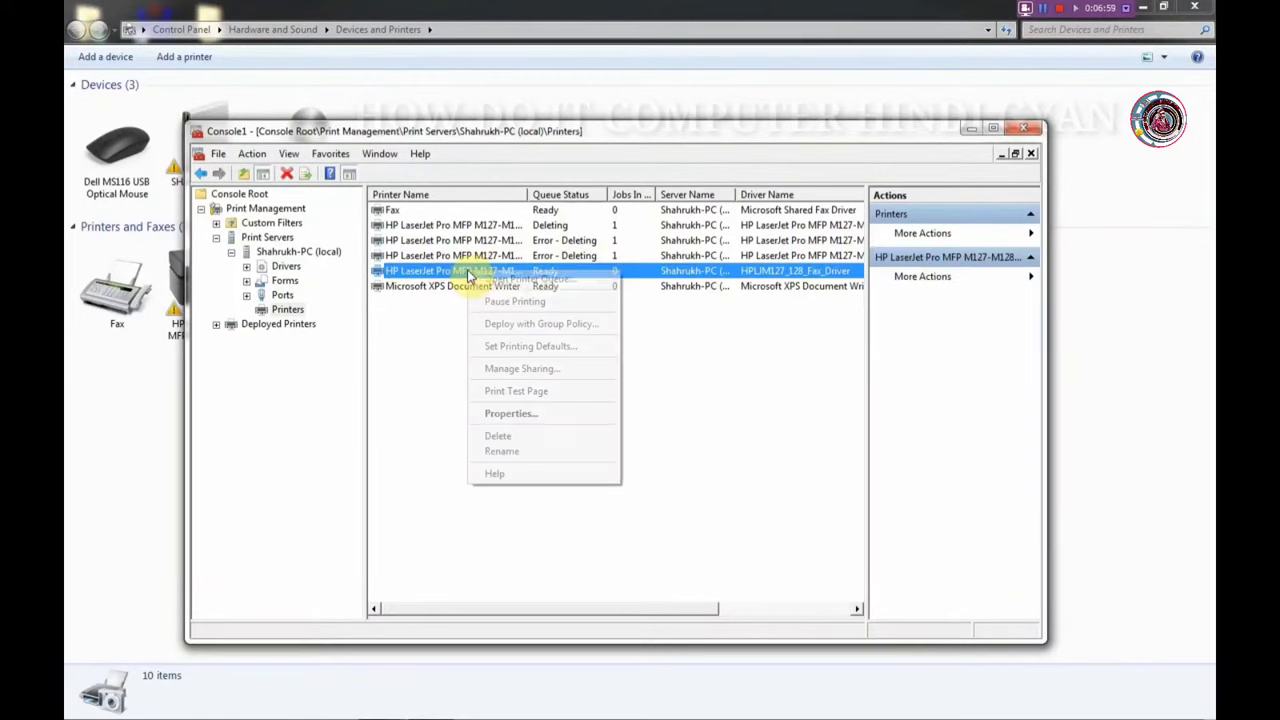
click(507, 438)
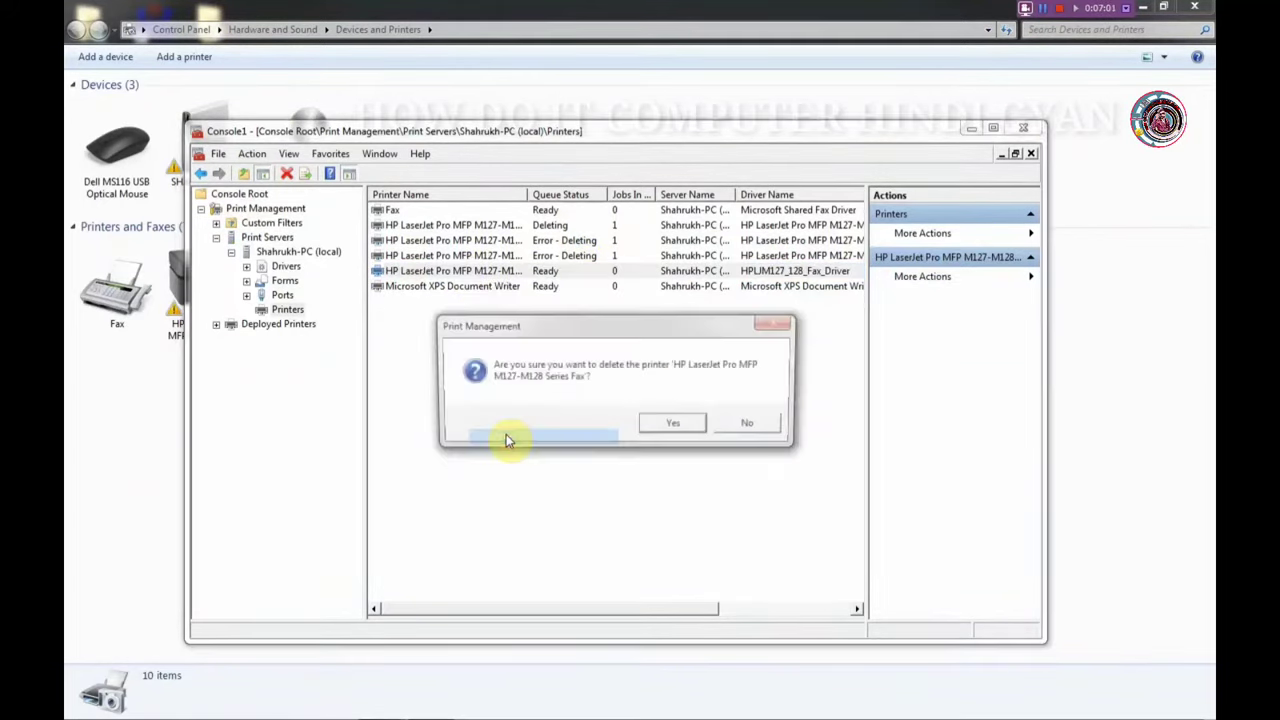
click(664, 424)
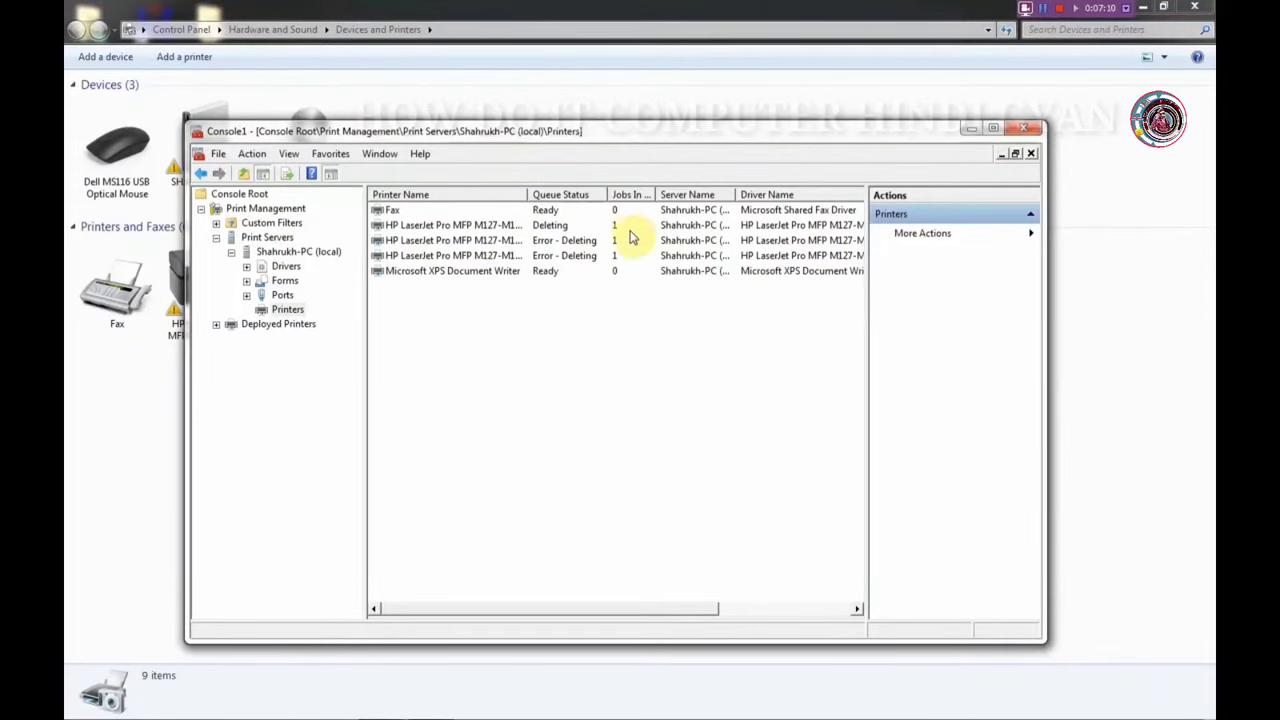
Switch to Devices and Printers, open the print queue of HP LaserJet Pro MFP M127-M128 PCLmS (Copy 4) and cancel its Test Page job.
click(979, 130)
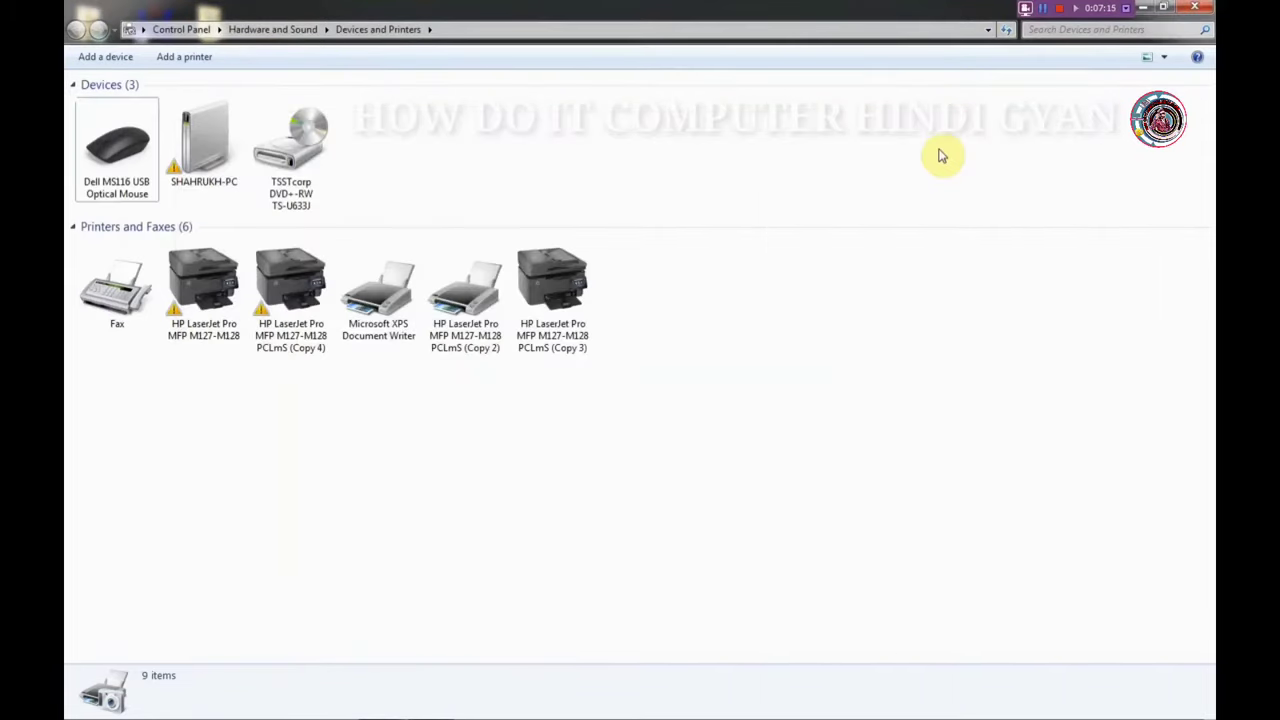
click(276, 300)
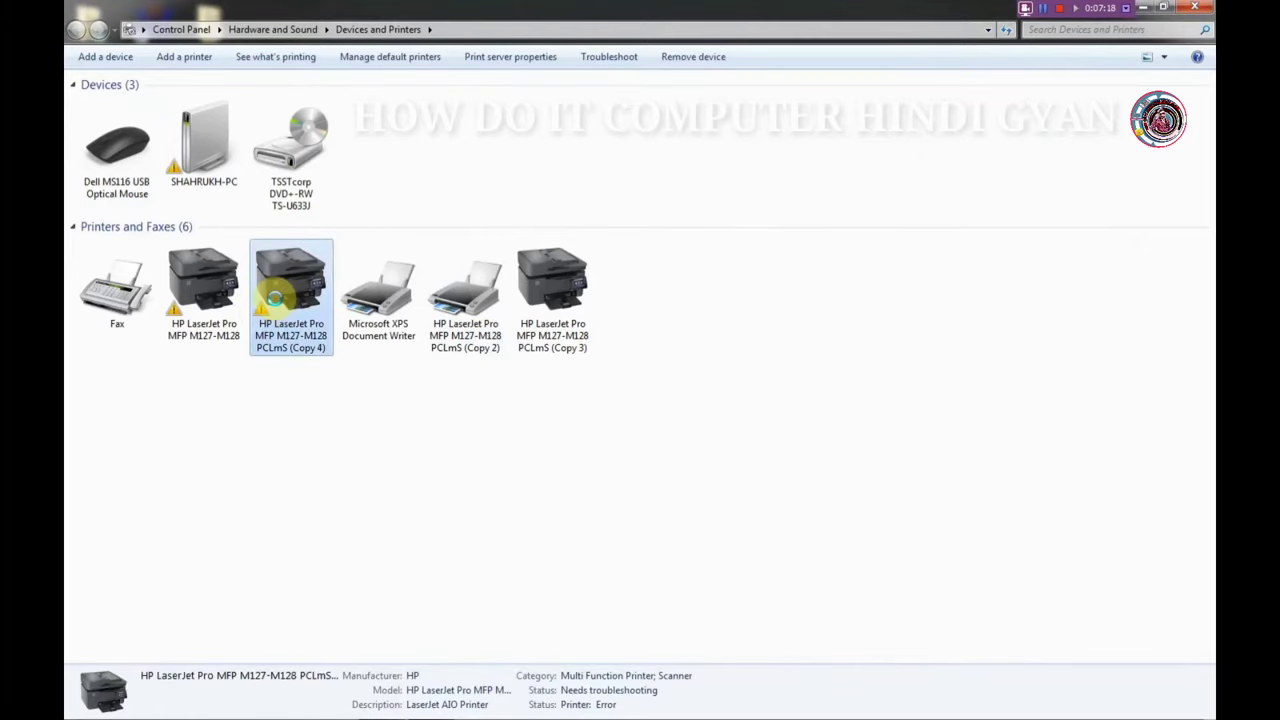
double_click(276, 300)
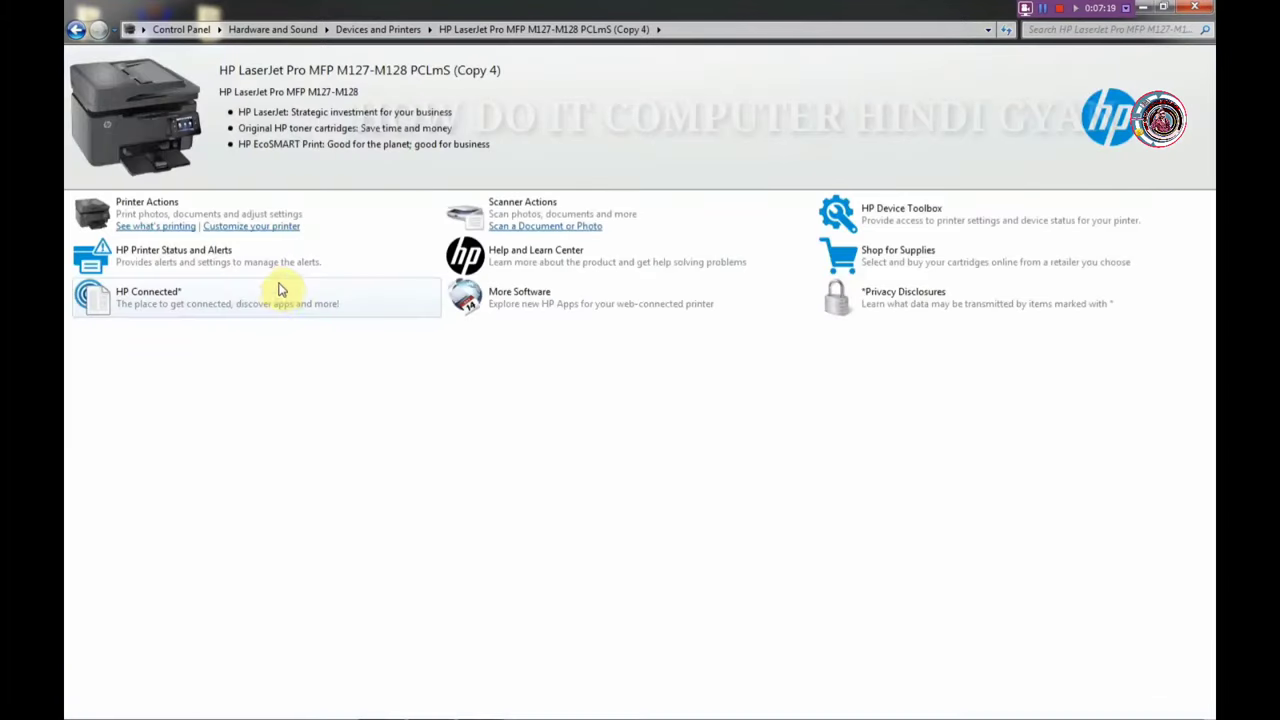
click(157, 227)
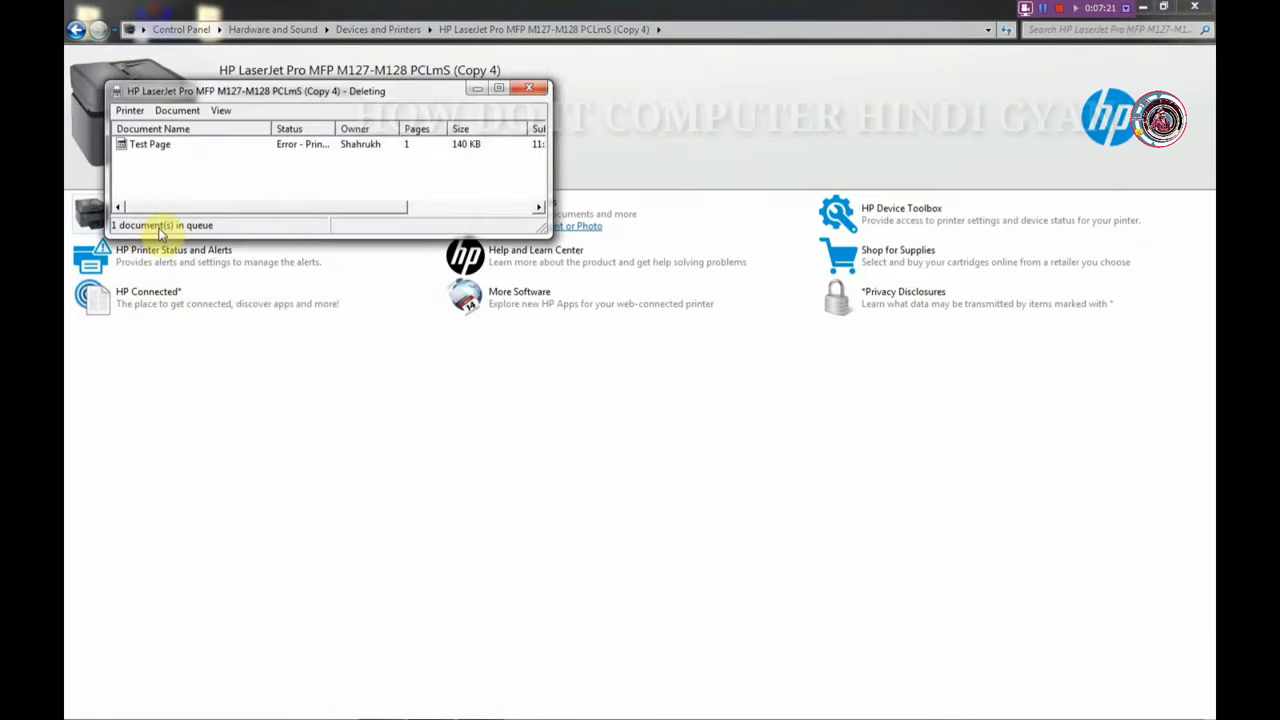
right_click(168, 147)
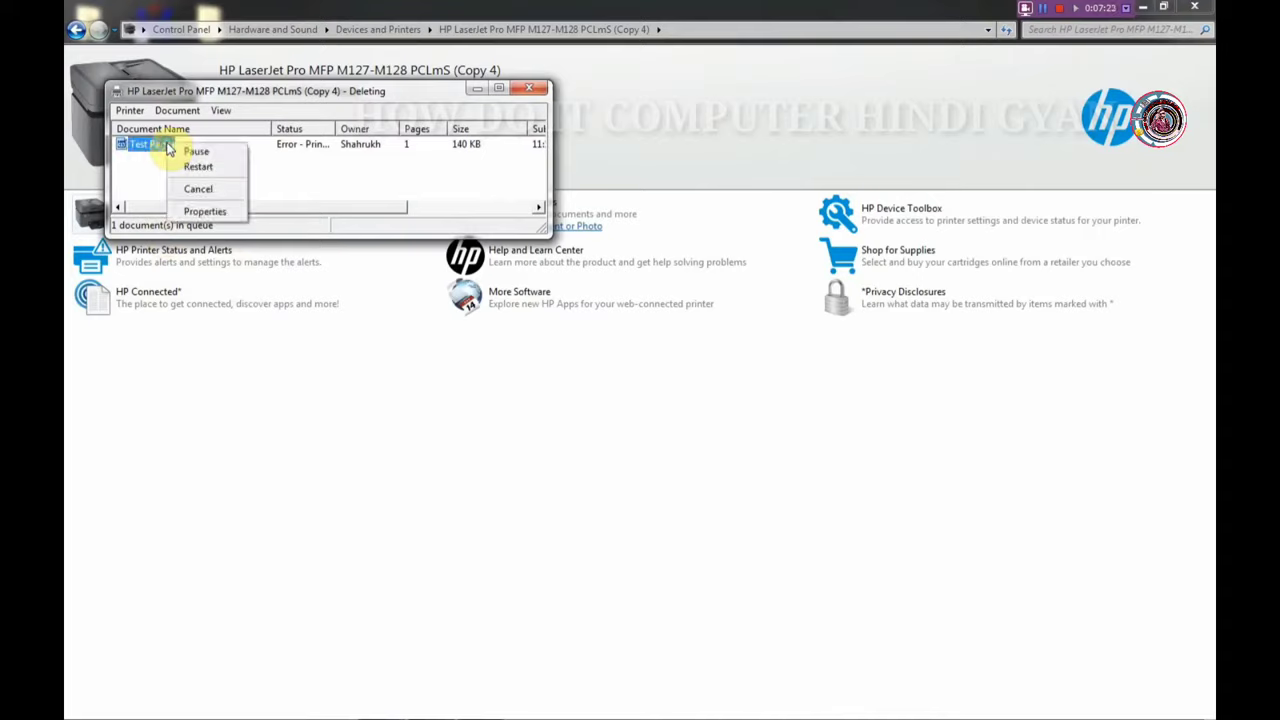
click(204, 193)
click(688, 378)
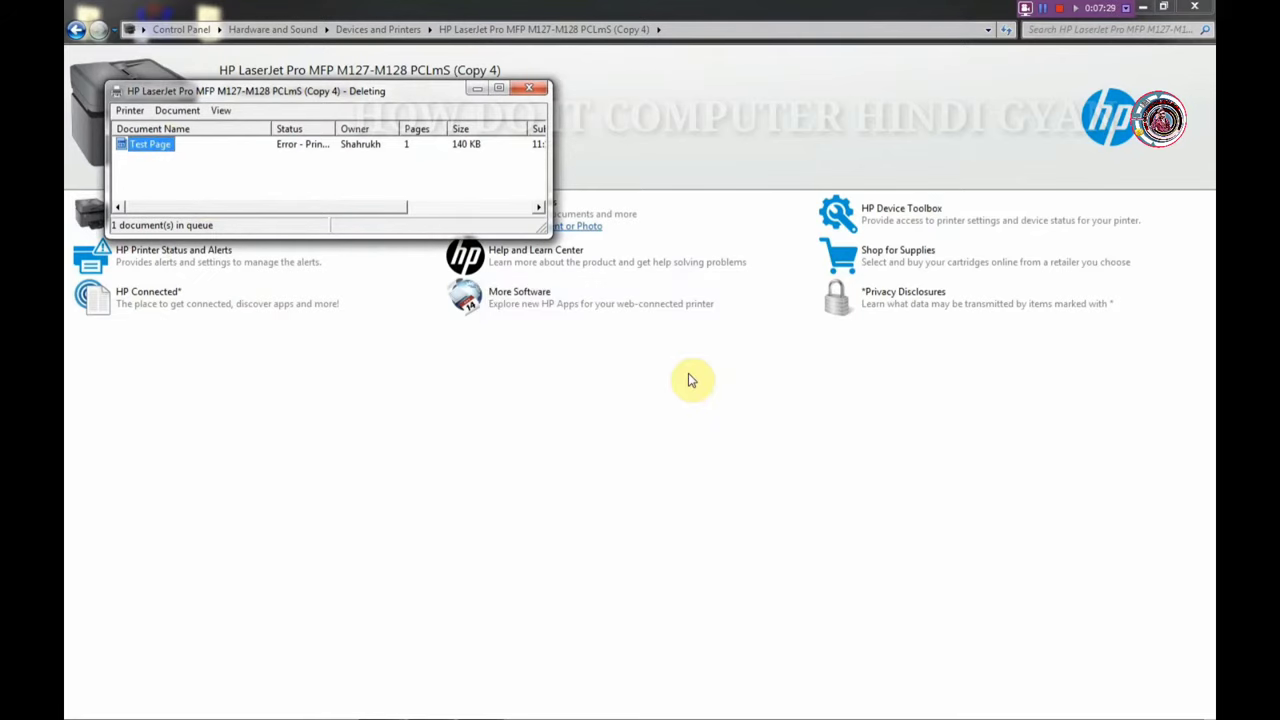
Recheck the Copy 4 print queue, and close it along with the open Copy 3 properties window.
right_click(489, 377)
click(528, 437)
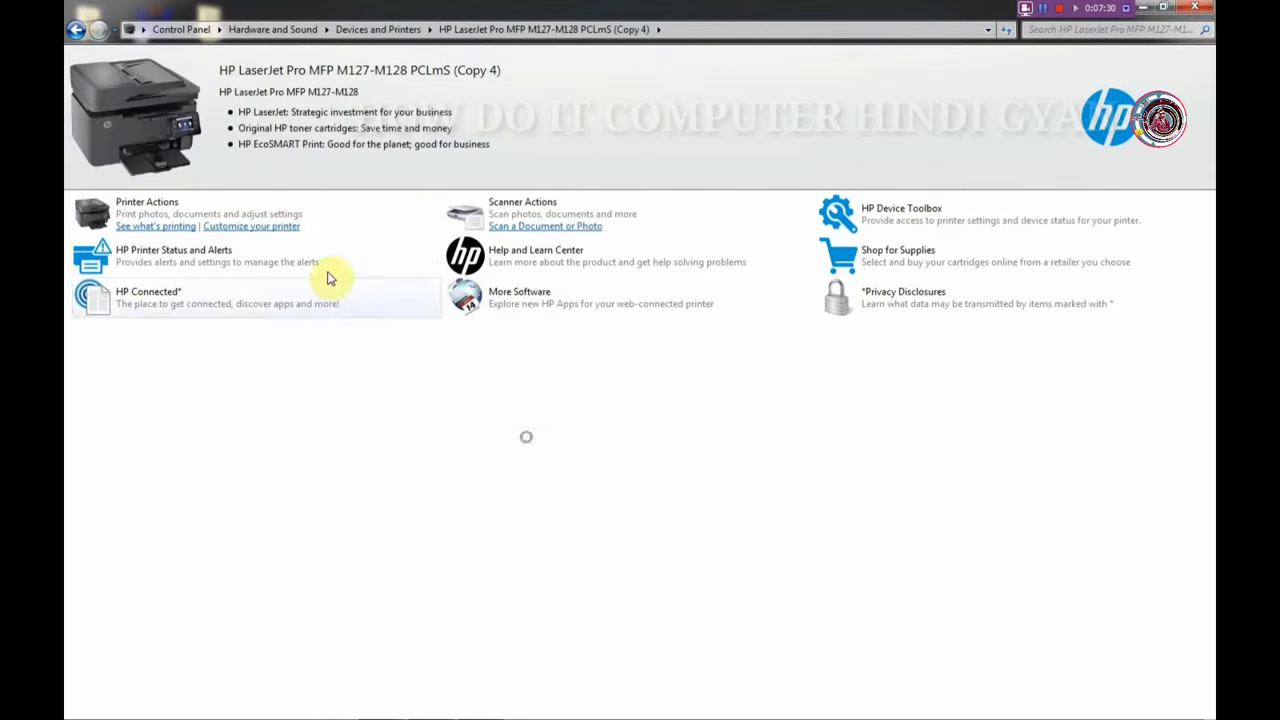
click(160, 227)
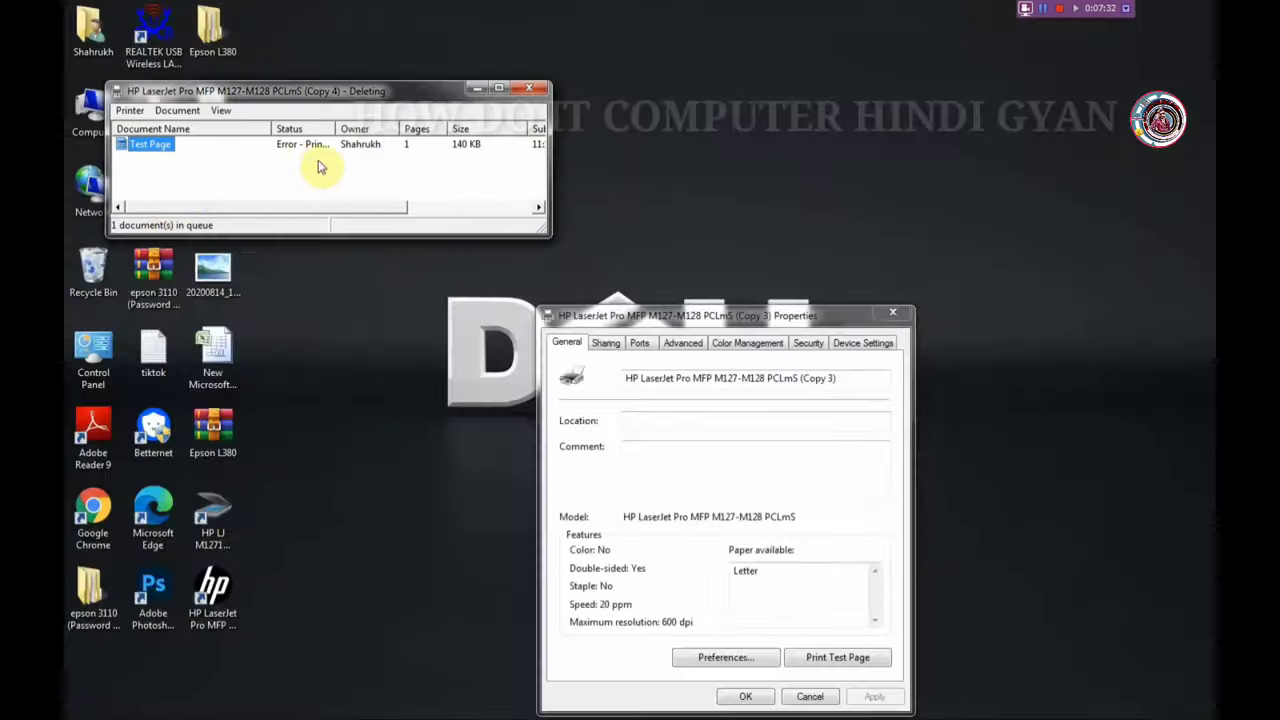
click(537, 91)
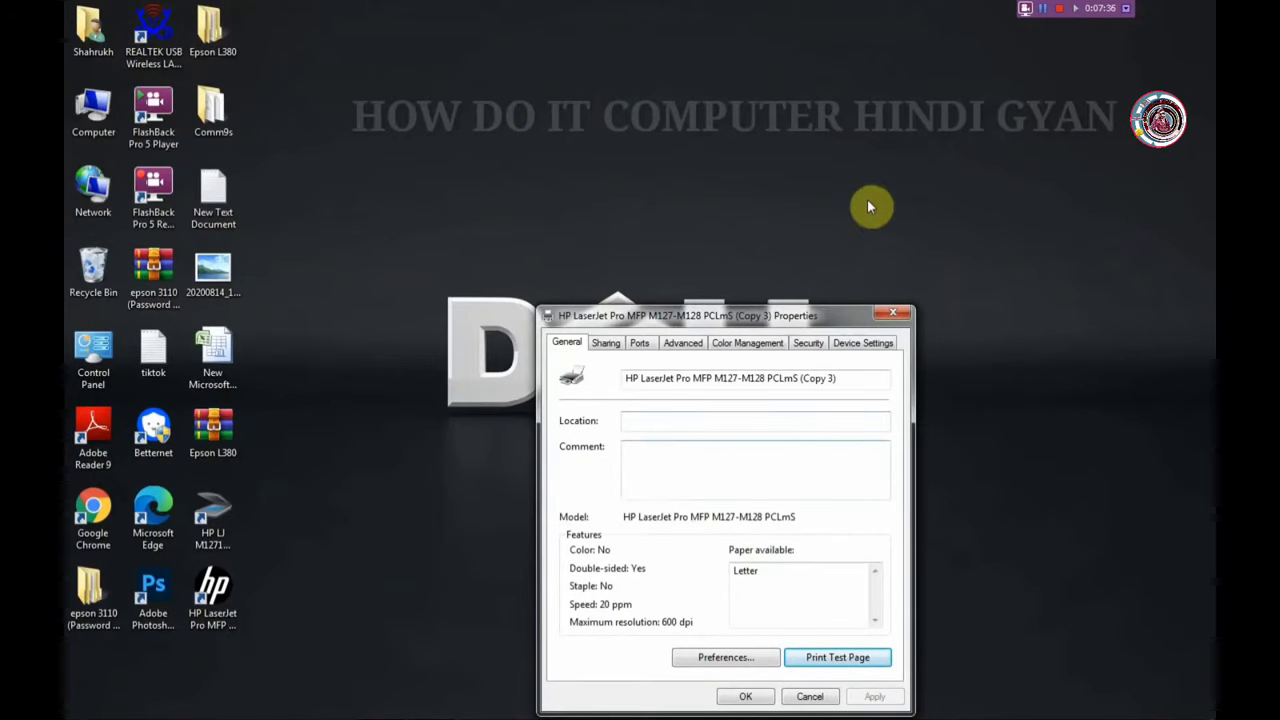
click(893, 313)
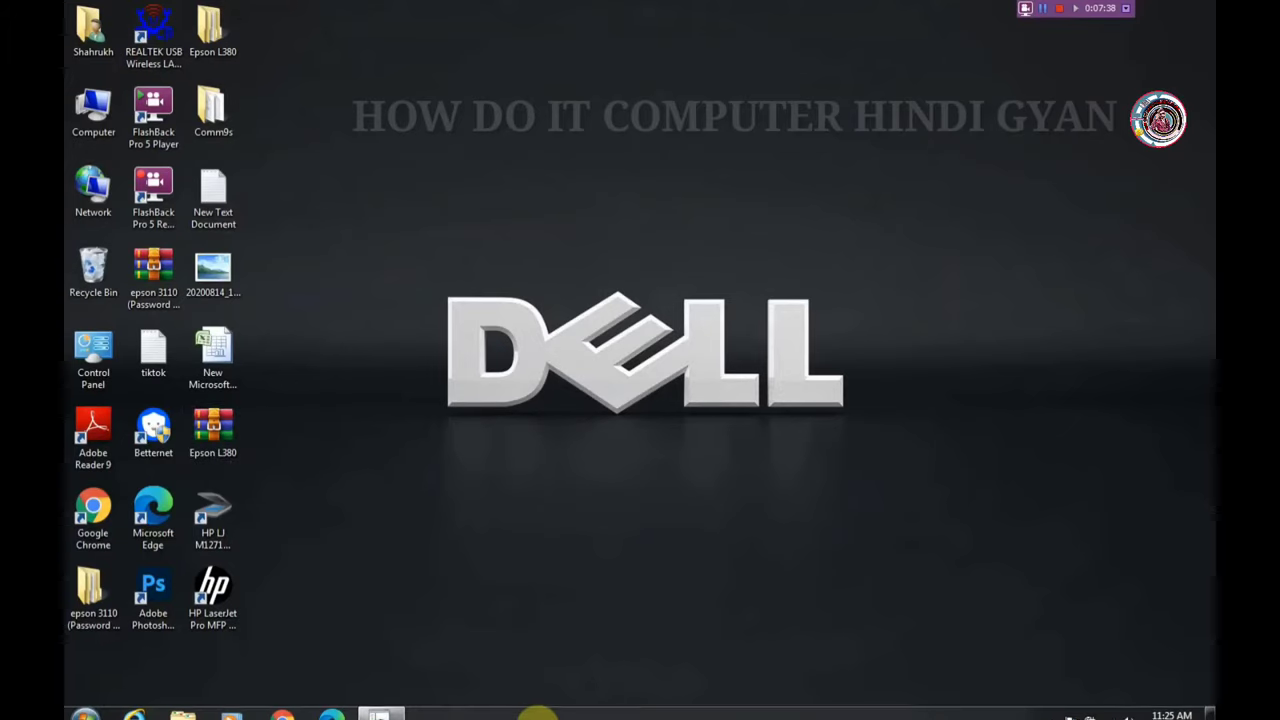
Switch back to the MMC Print Management console and refresh the local server's printers list.
click(380, 704)
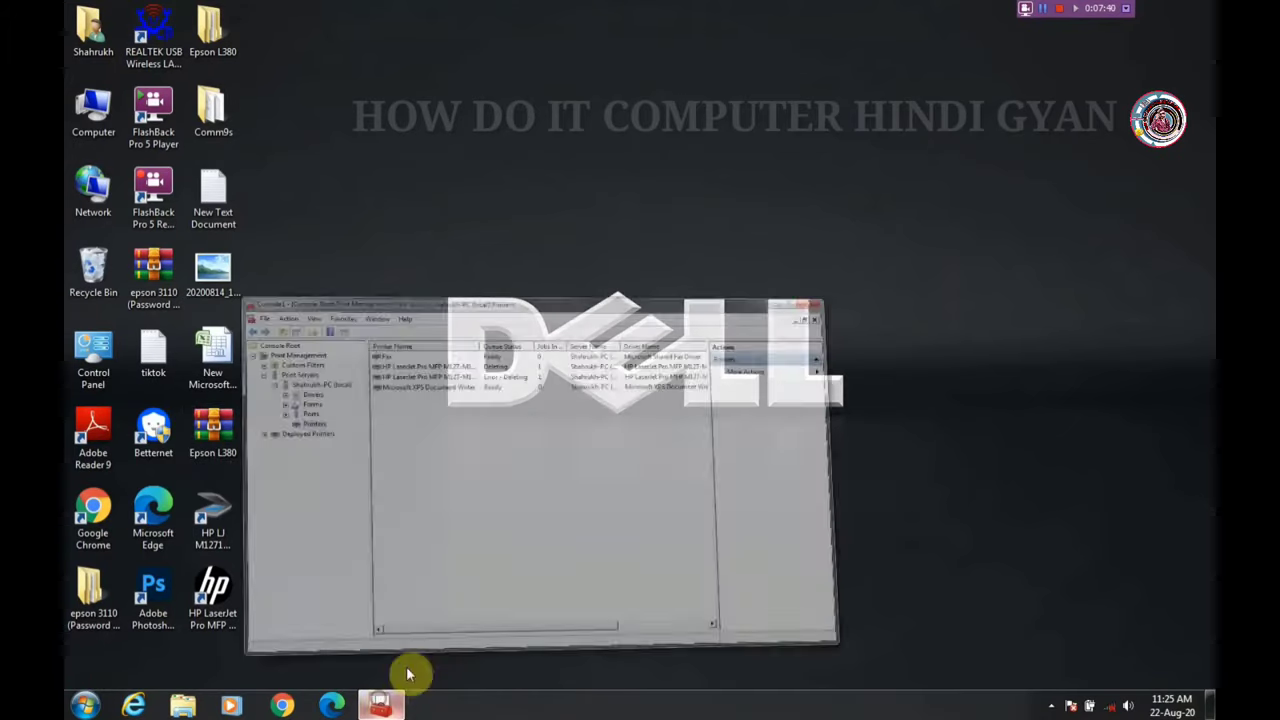
right_click(477, 303)
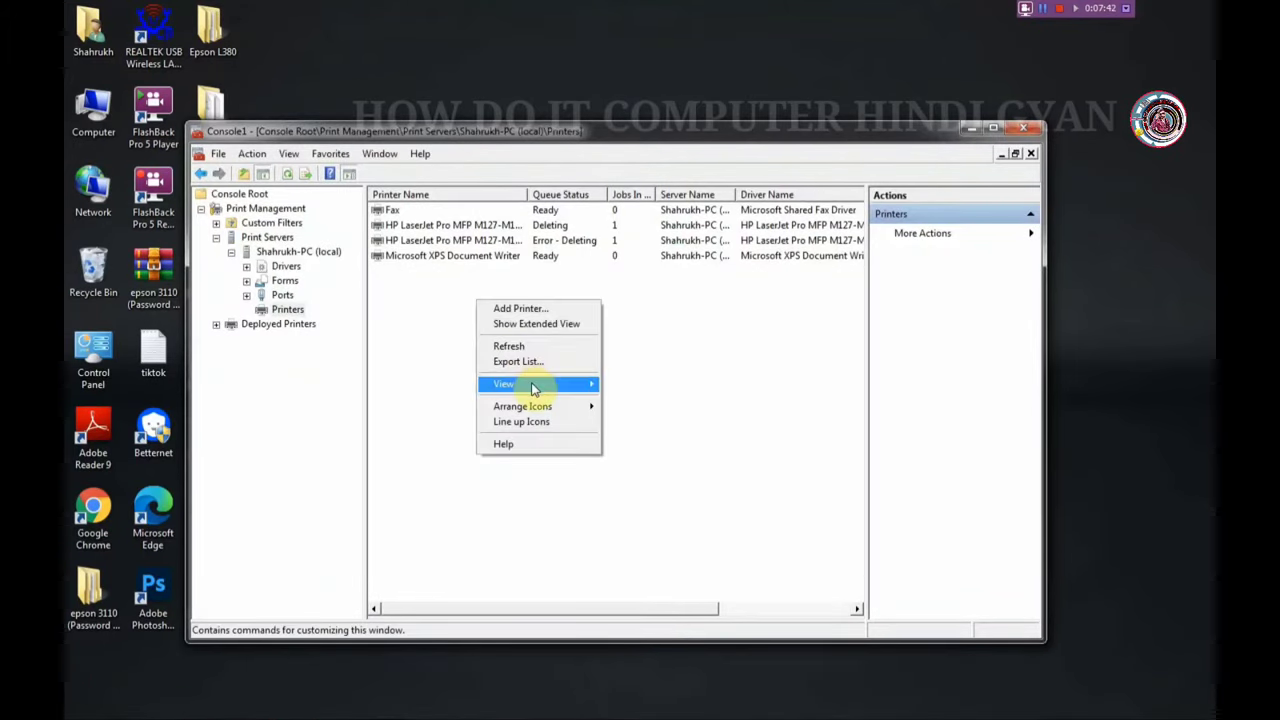
click(520, 347)
right_click(567, 342)
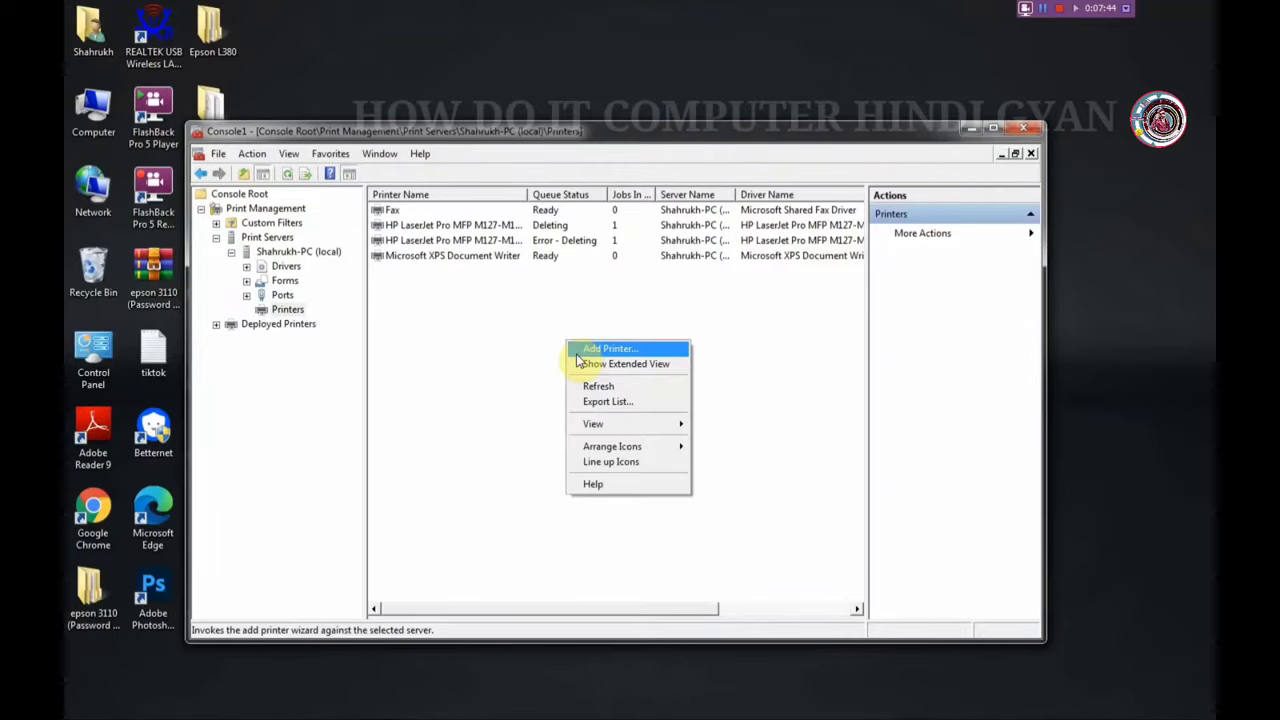
click(598, 388)
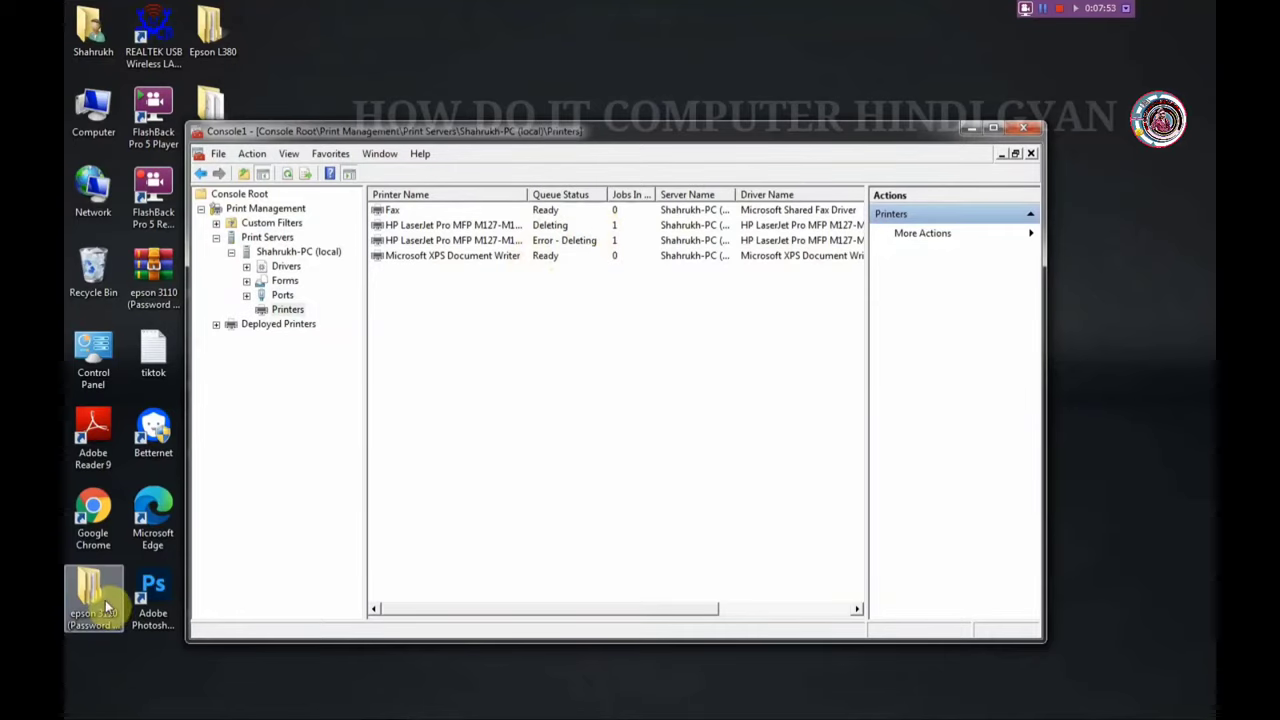
Switch to Devices and Printers and open the print queue of HP LaserJet Pro MFP M127-M128 PCLmS (Copy 5).
click(84, 706)
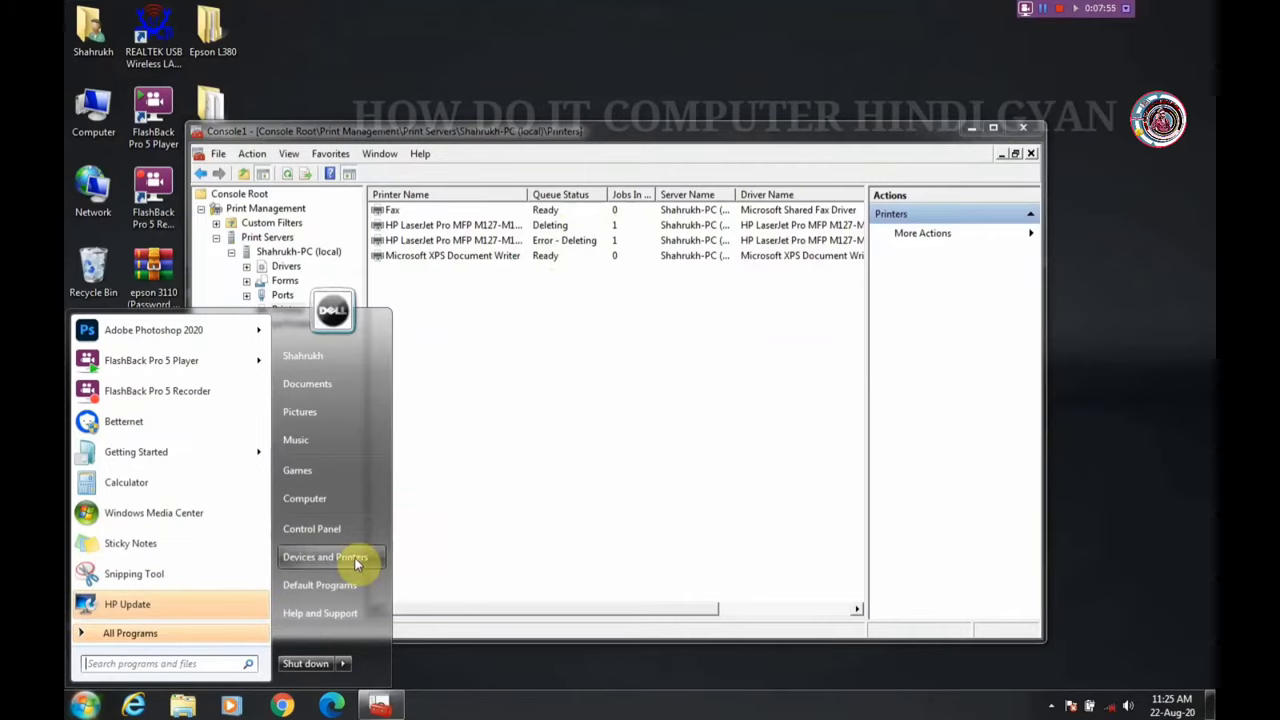
click(325, 557)
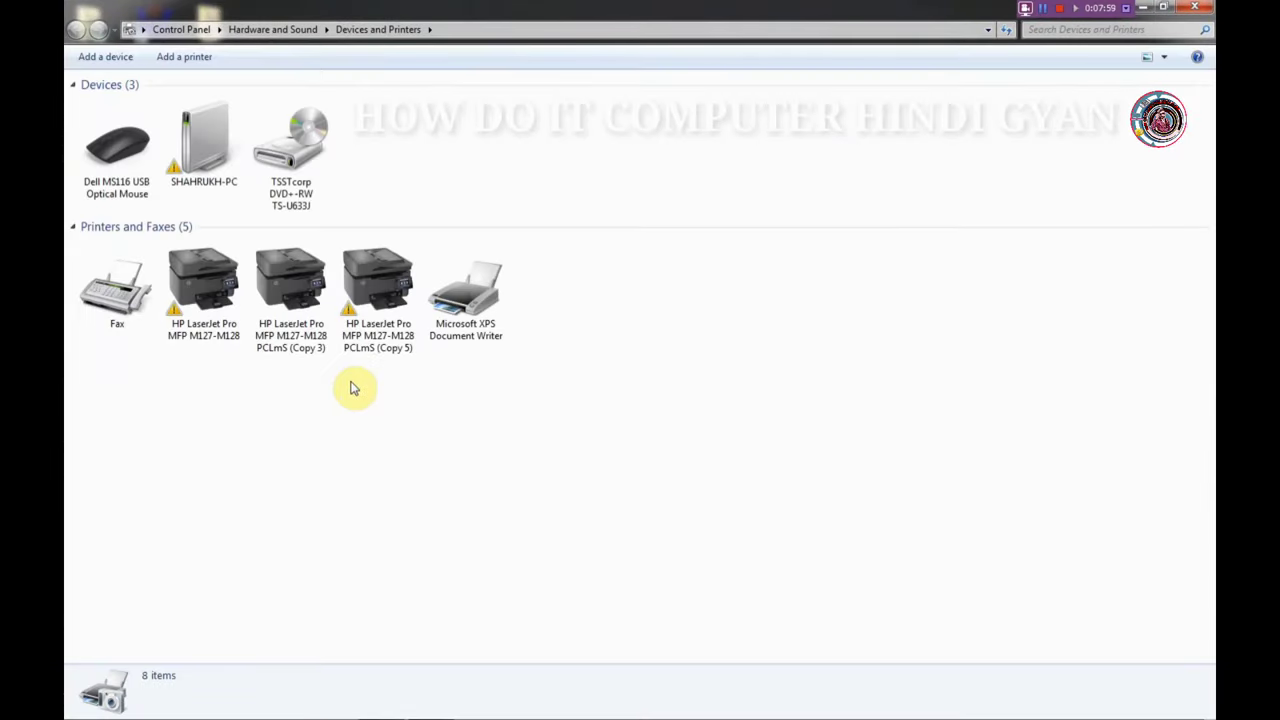
mouse_move(345, 334)
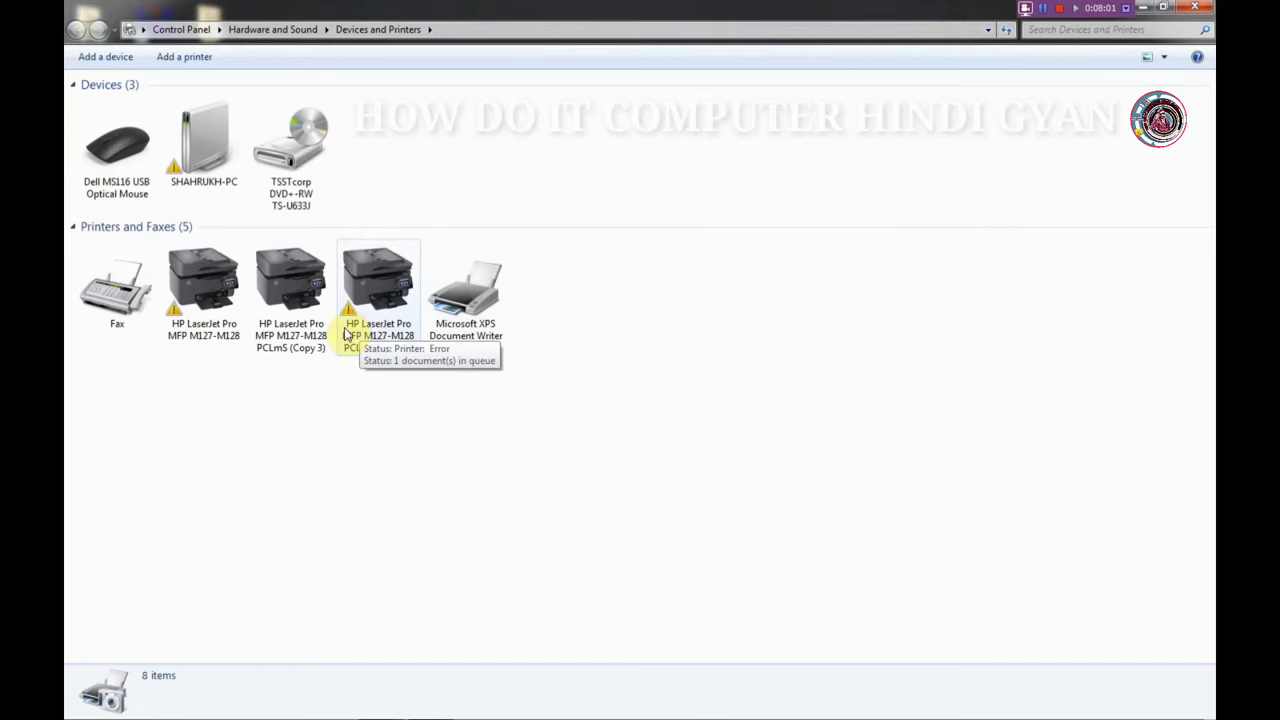
right_click(390, 338)
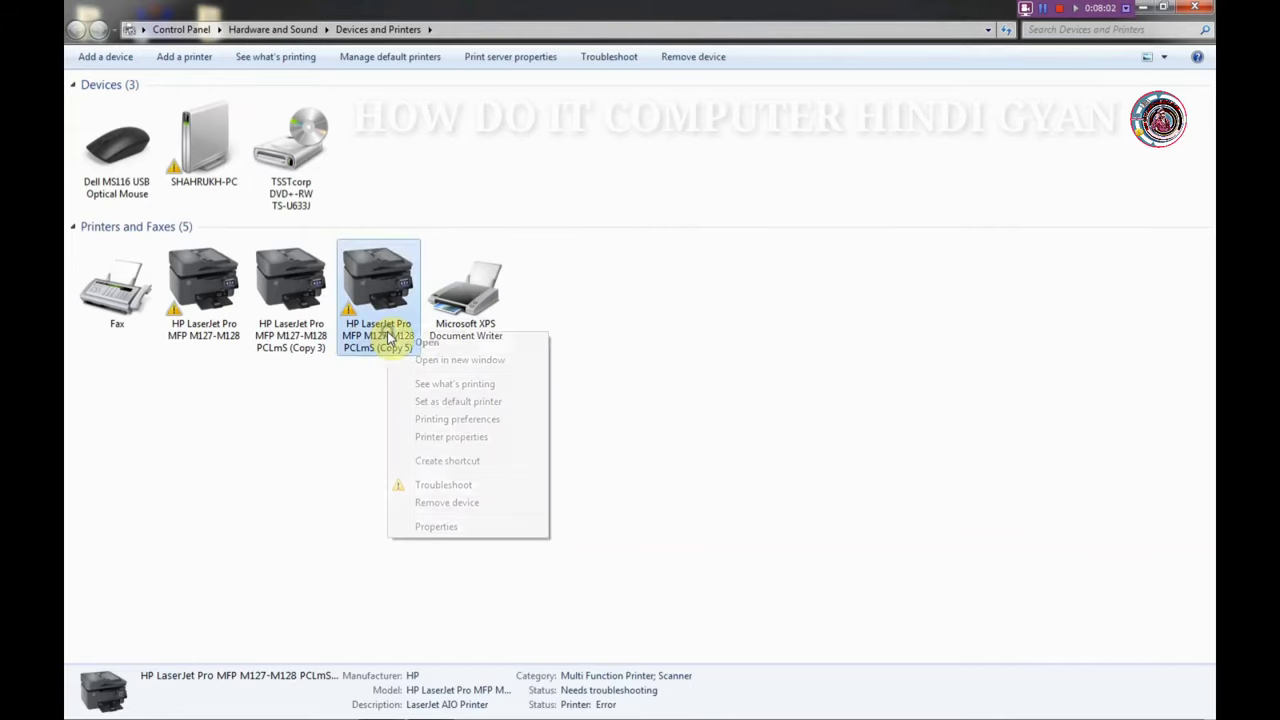
click(420, 361)
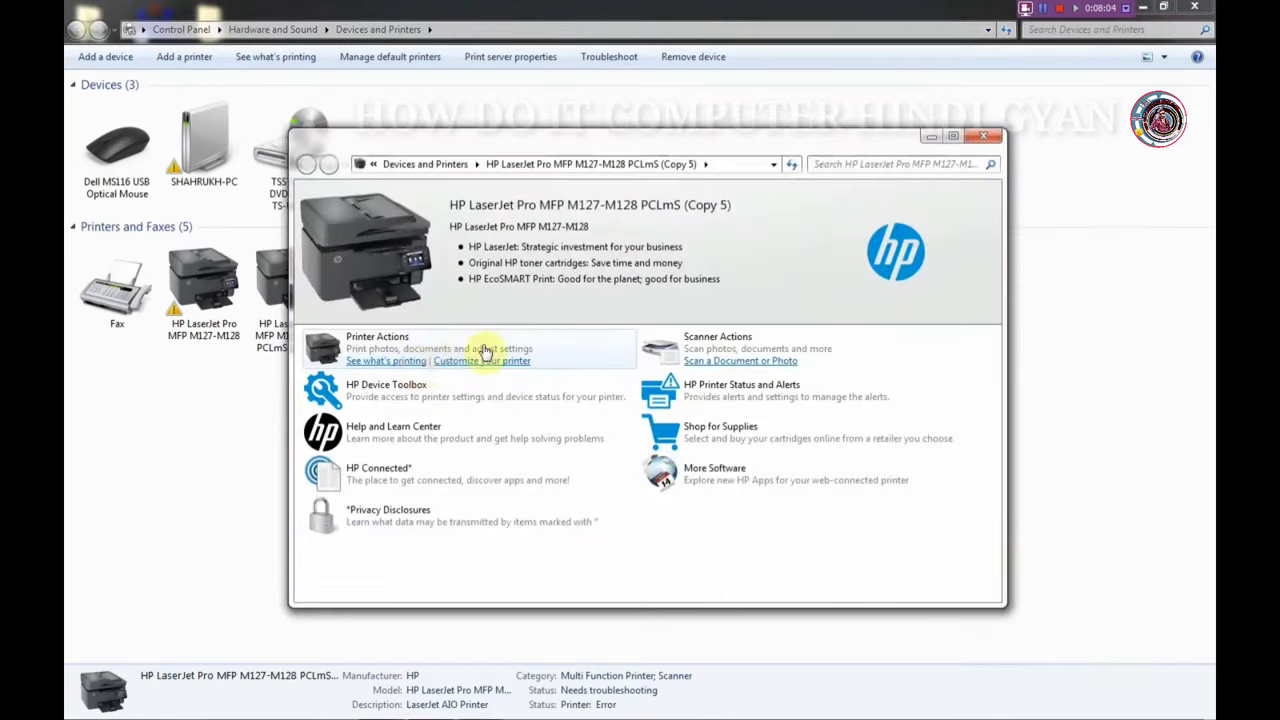
click(983, 136)
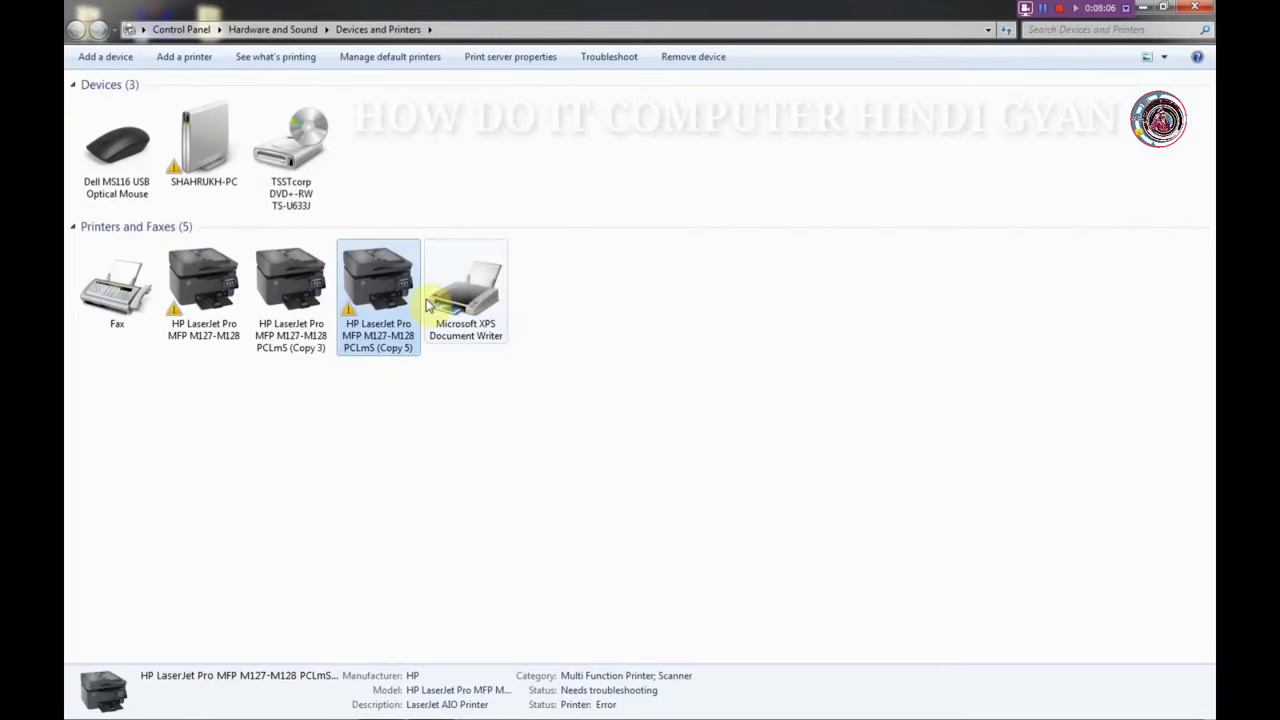
right_click(386, 313)
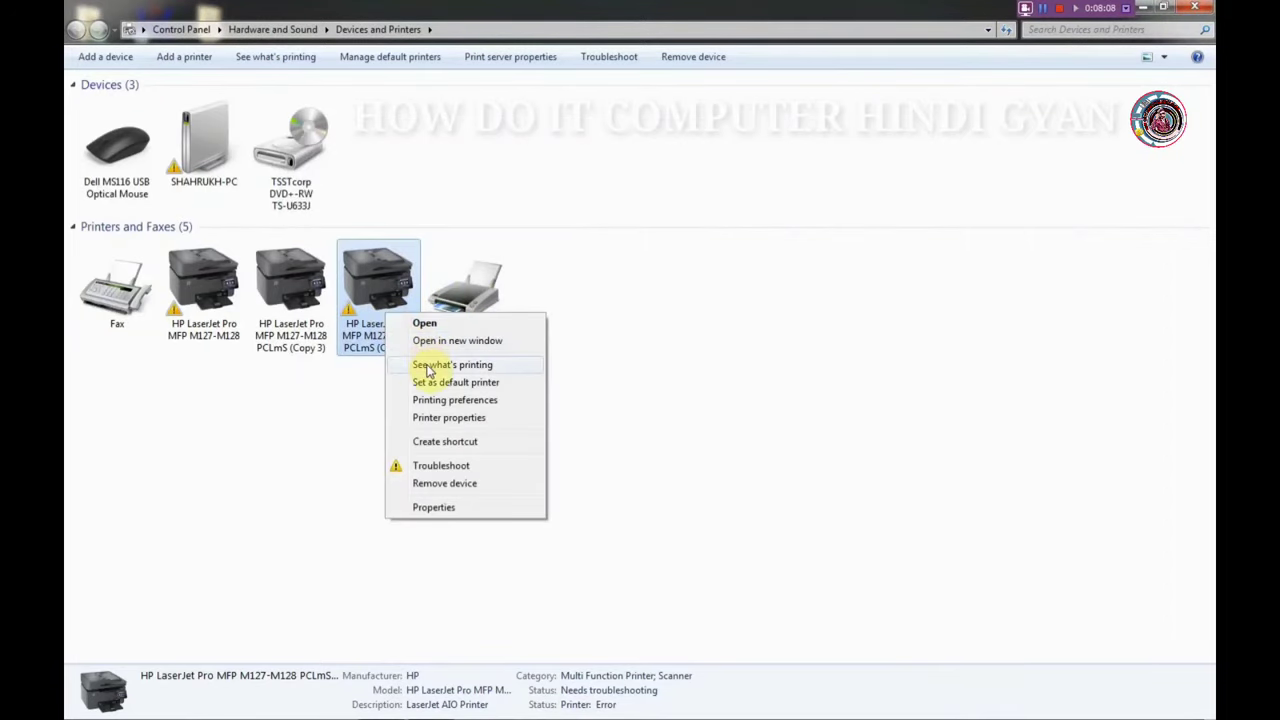
click(427, 366)
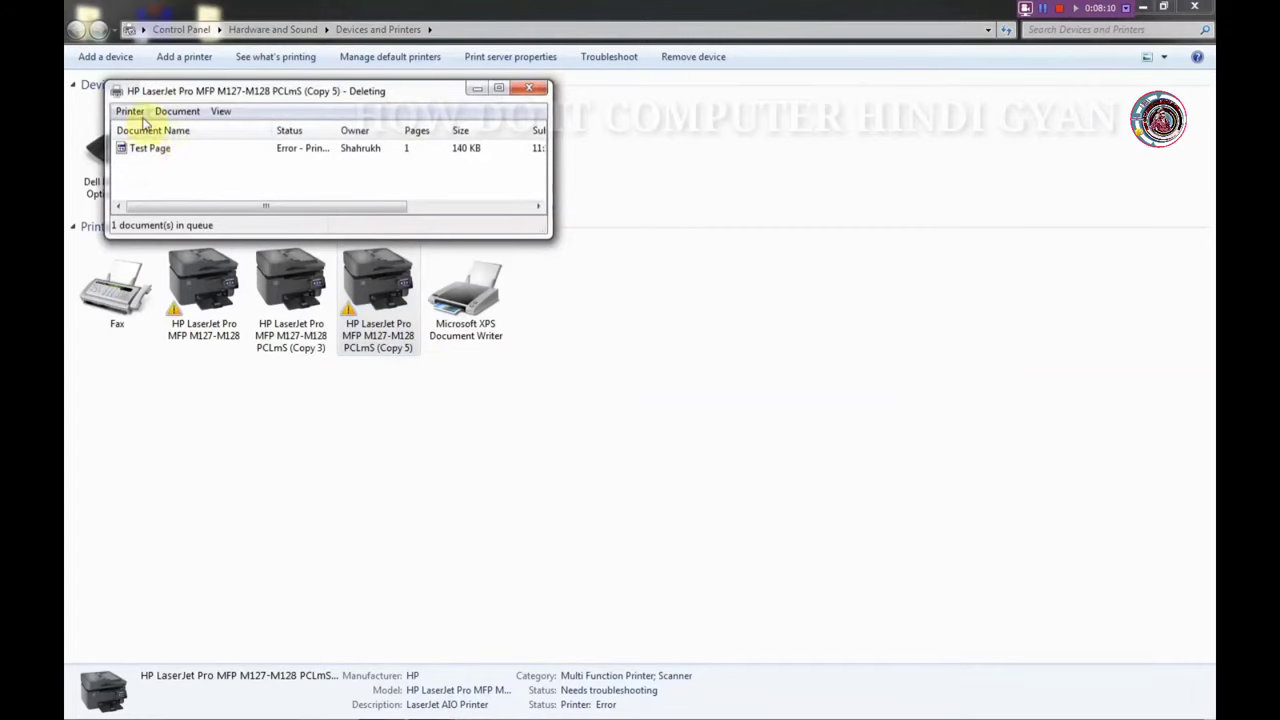
Cancel all documents in the HP LaserJet Pro MFP M127-M128 PCLmS (Copy 5) print queue.
right_click(153, 152)
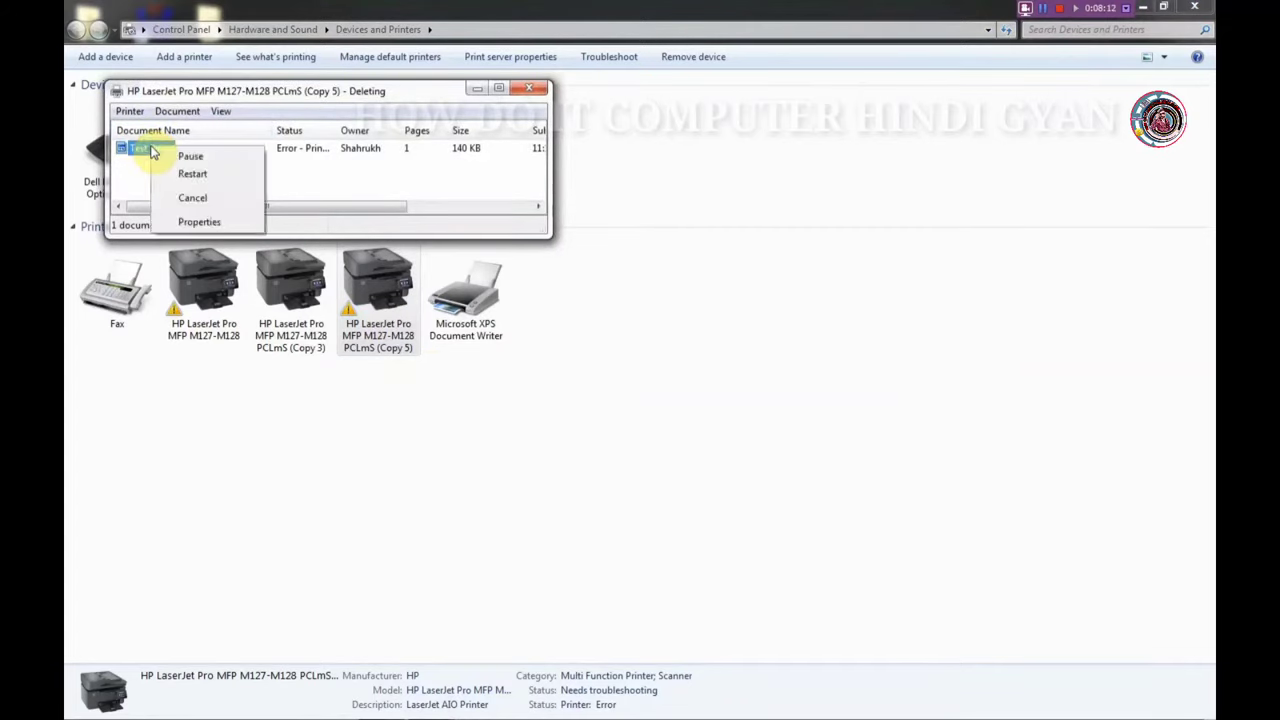
click(130, 112)
click(132, 113)
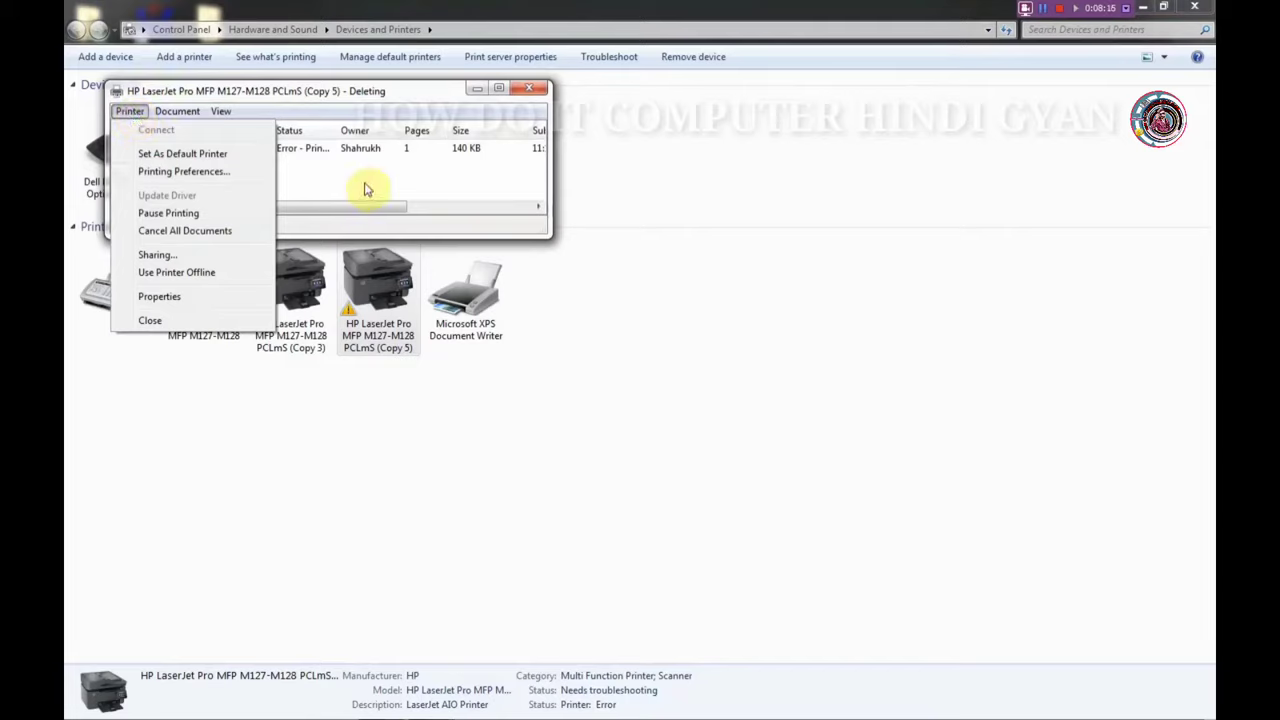
click(343, 151)
right_click(345, 157)
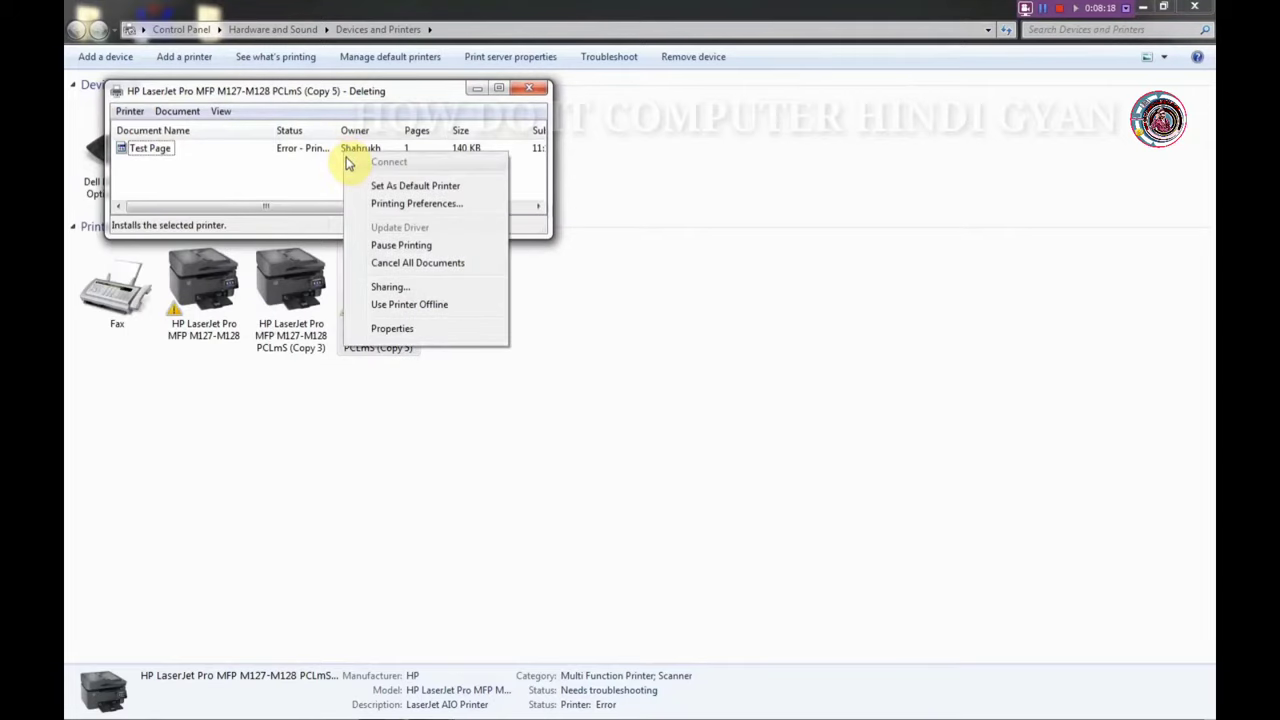
click(413, 264)
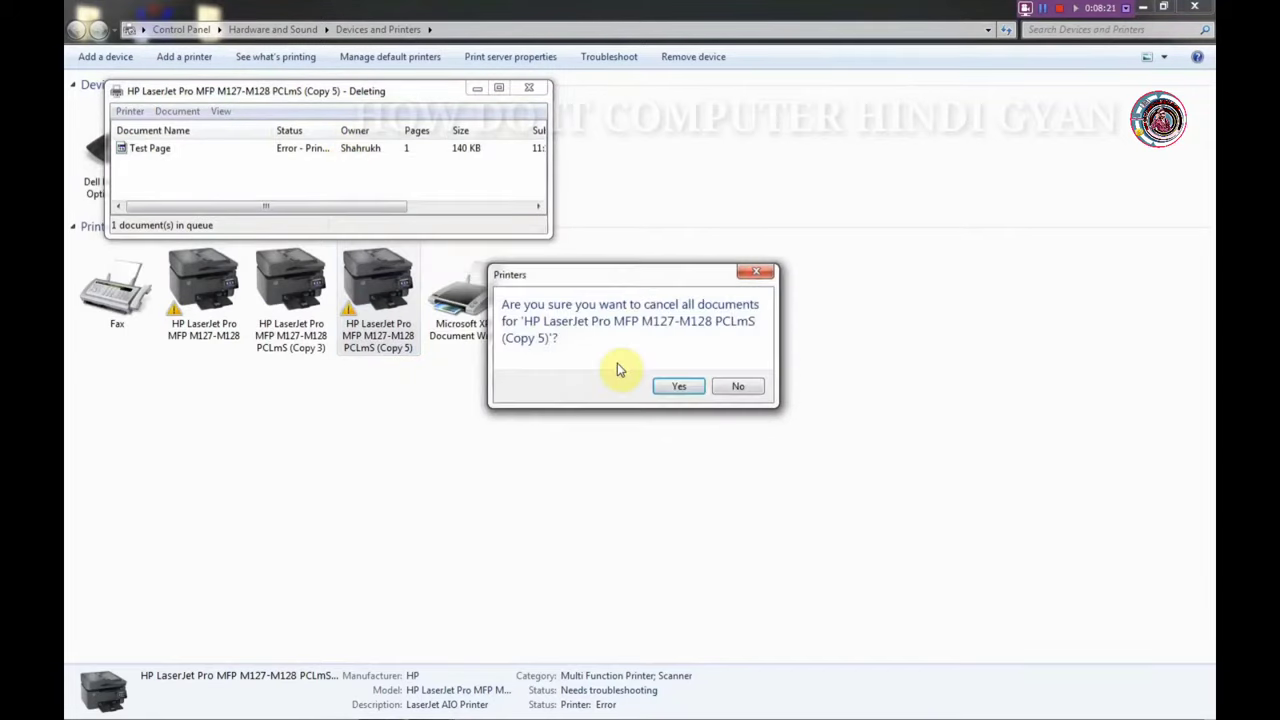
click(686, 388)
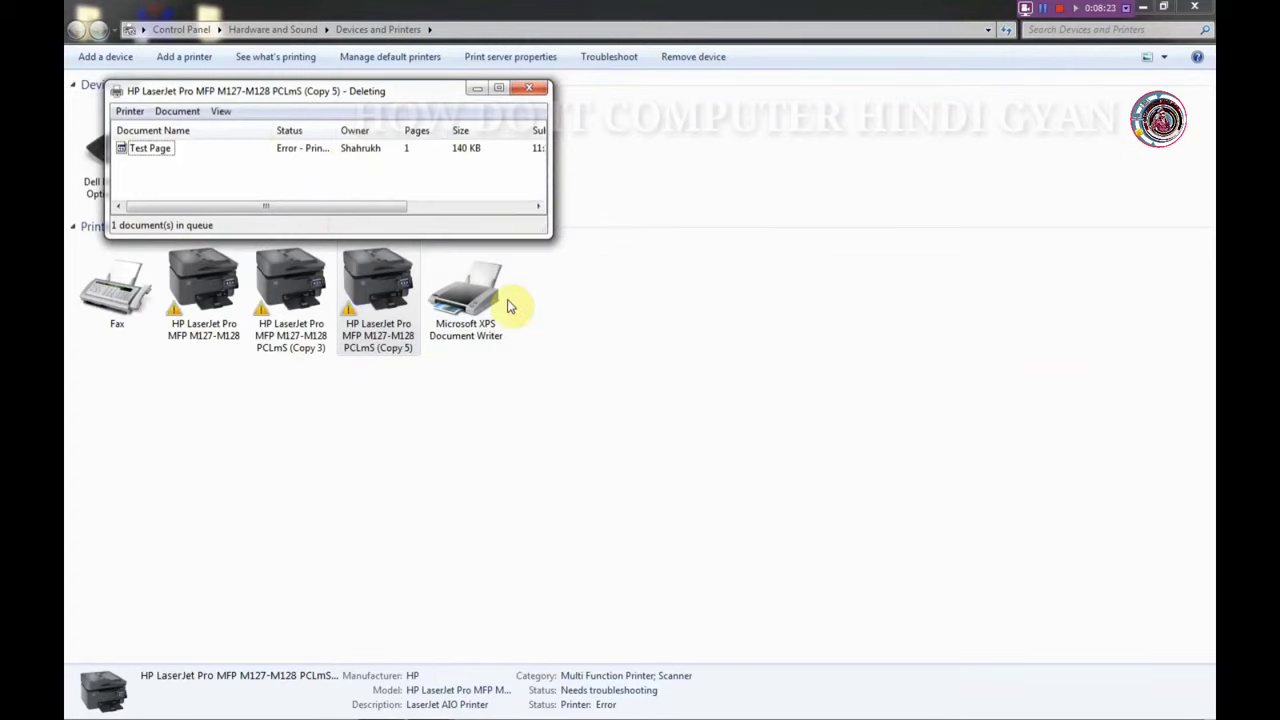
Try to cancel the individual Test Page job in the Copy 5 queue, and close the queue window.
right_click(156, 149)
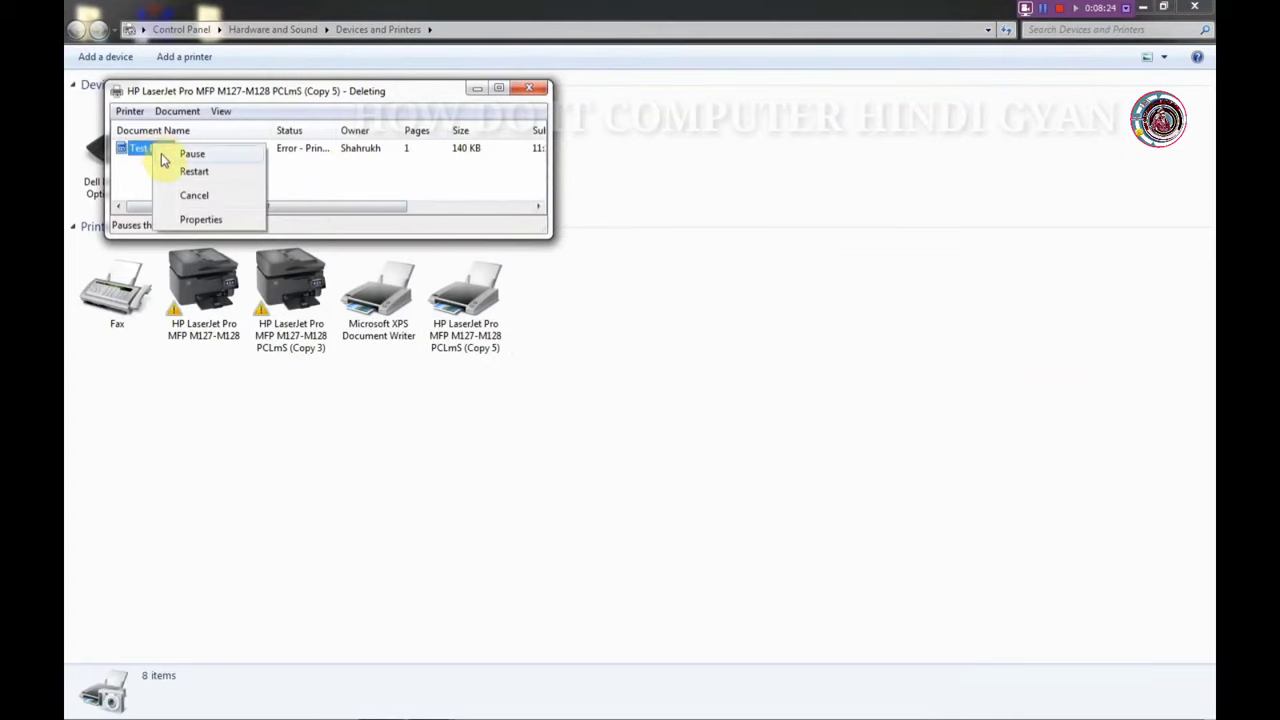
click(194, 195)
click(672, 379)
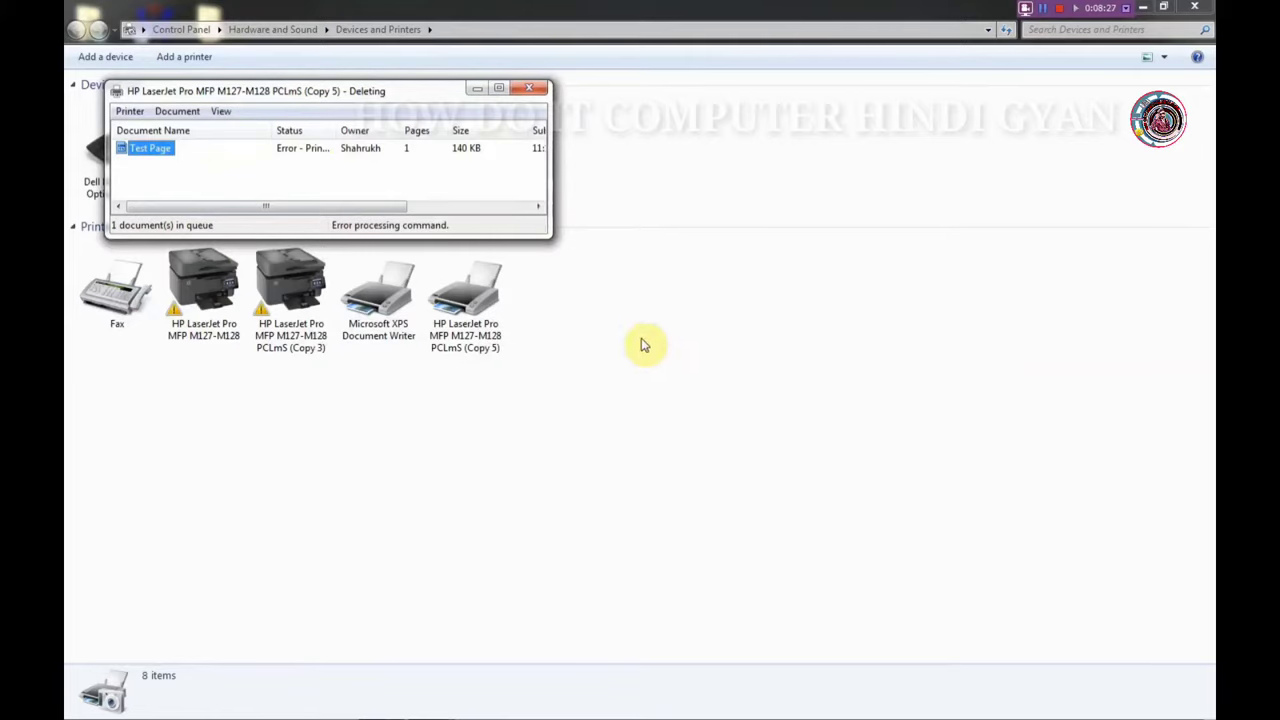
click(538, 94)
Open the print queue of HP LaserJet Pro MFP M127-M128 PCLmS (Copy 3) and cancel its Test Page job.
click(290, 300)
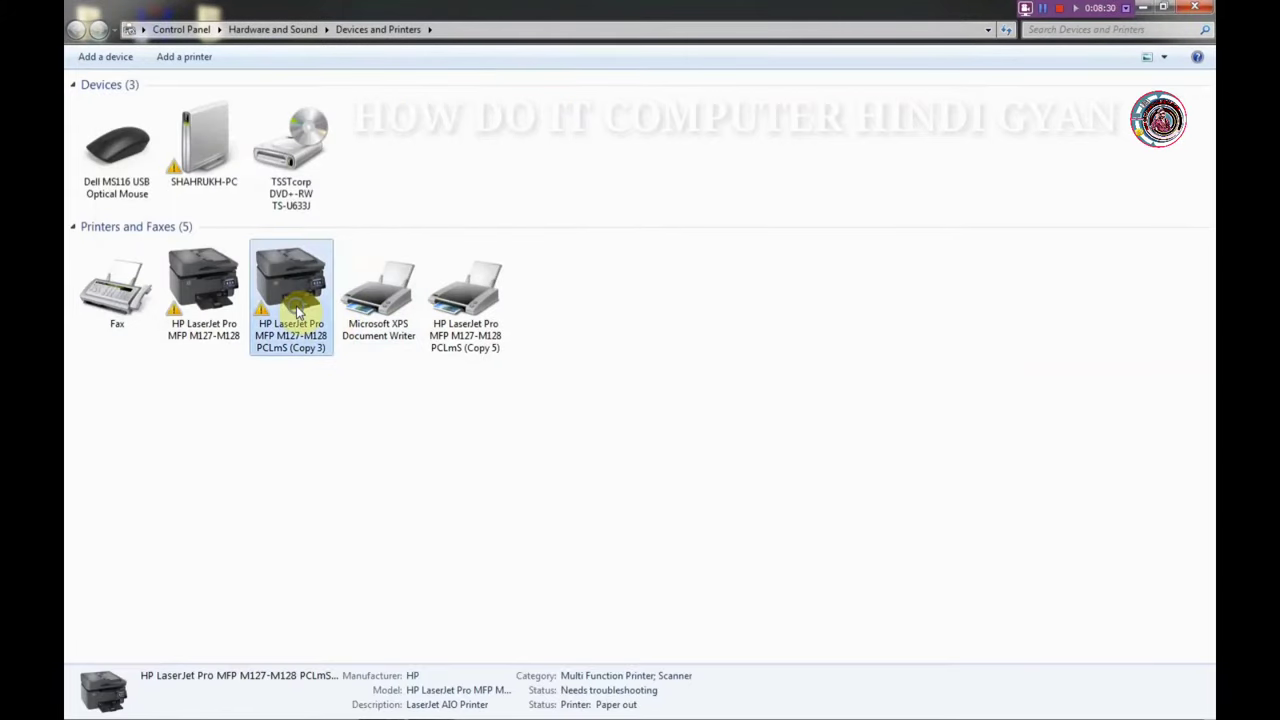
right_click(296, 306)
click(354, 360)
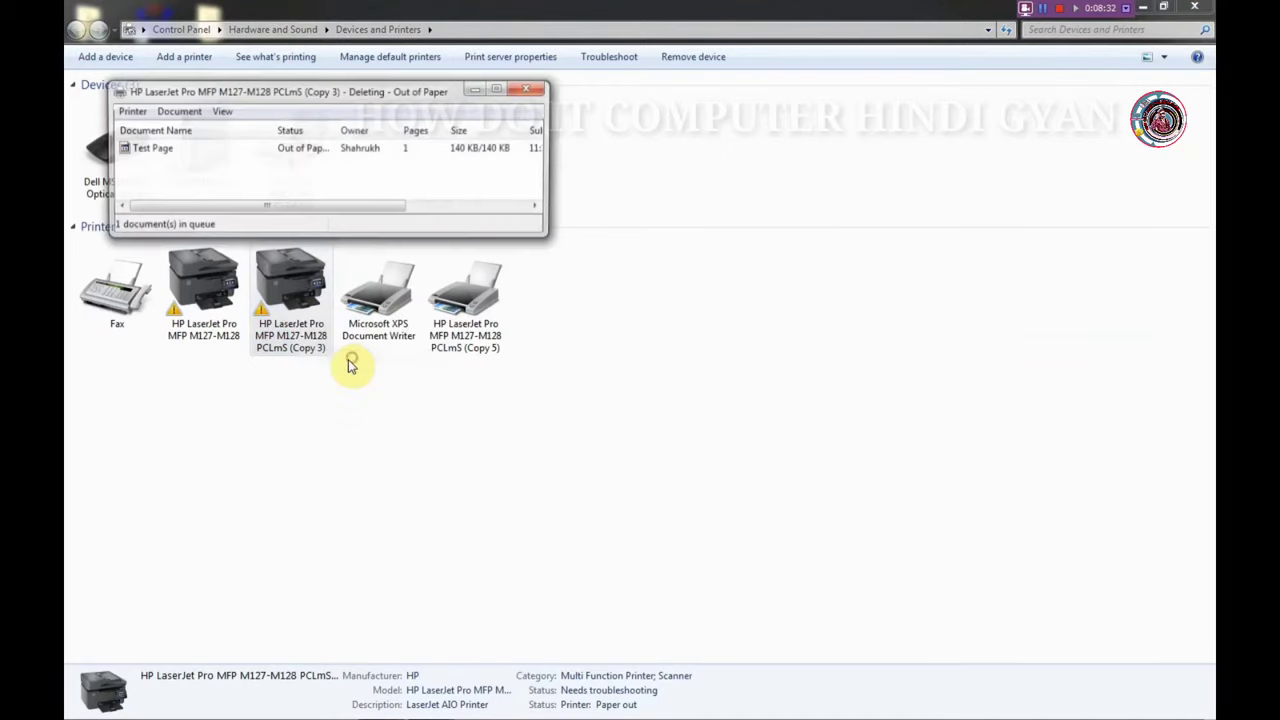
right_click(168, 152)
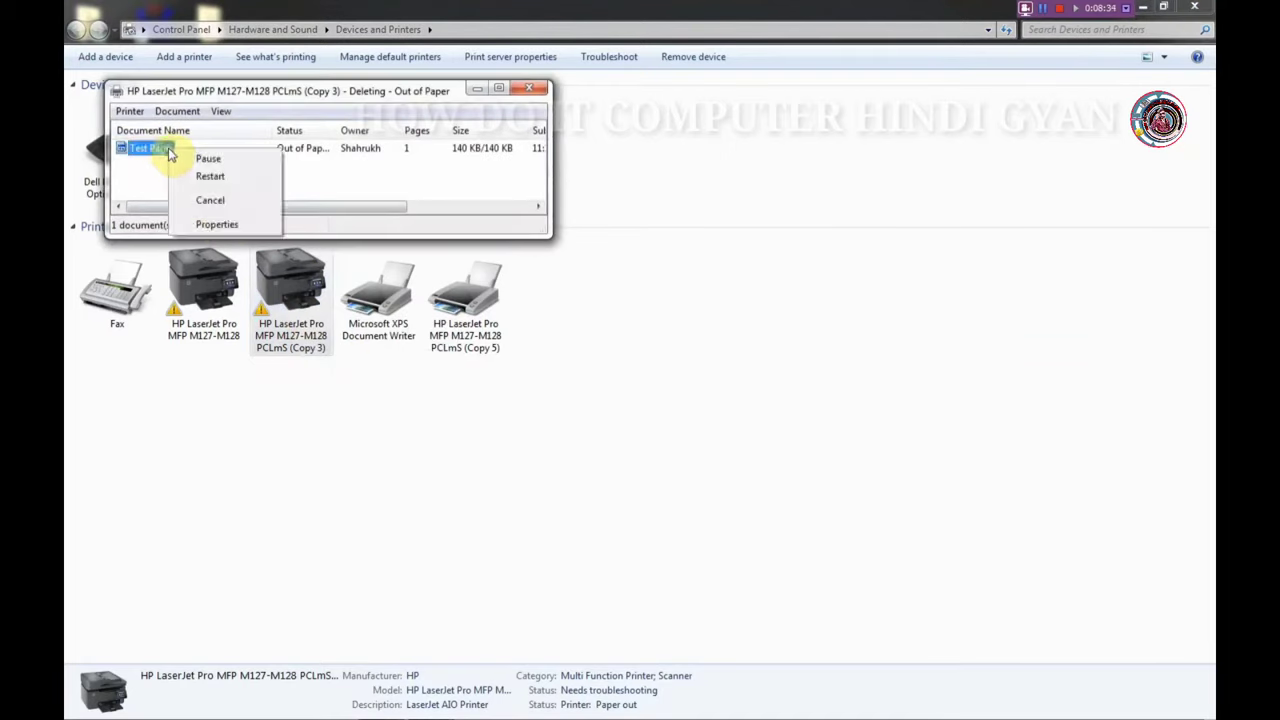
click(216, 197)
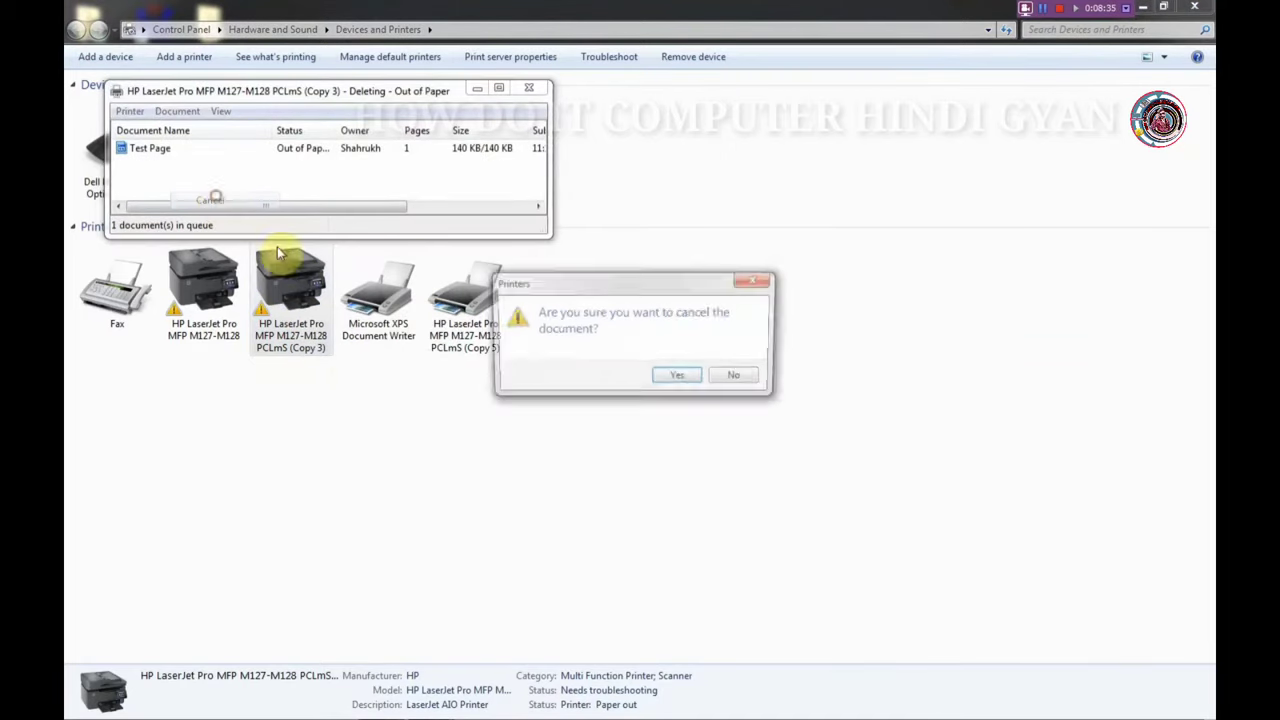
click(698, 380)
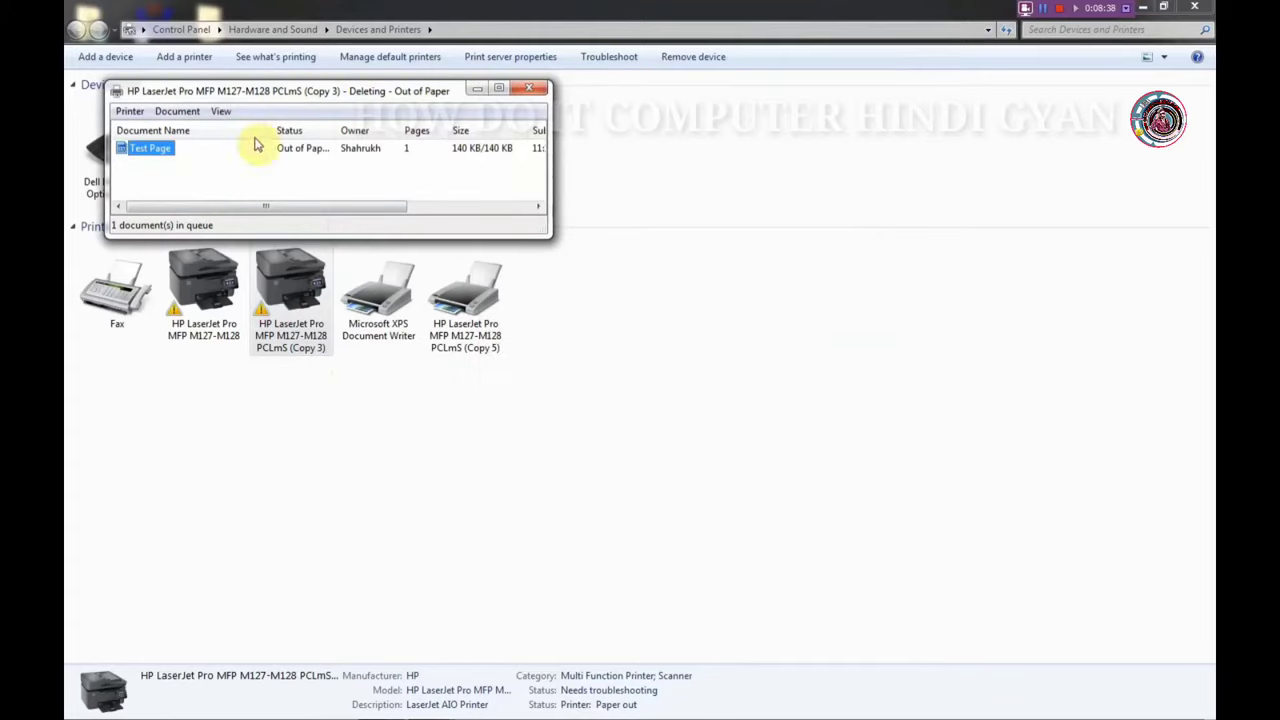
Cancel all documents in the Copy 3 print queue and close the queue window.
right_click(341, 149)
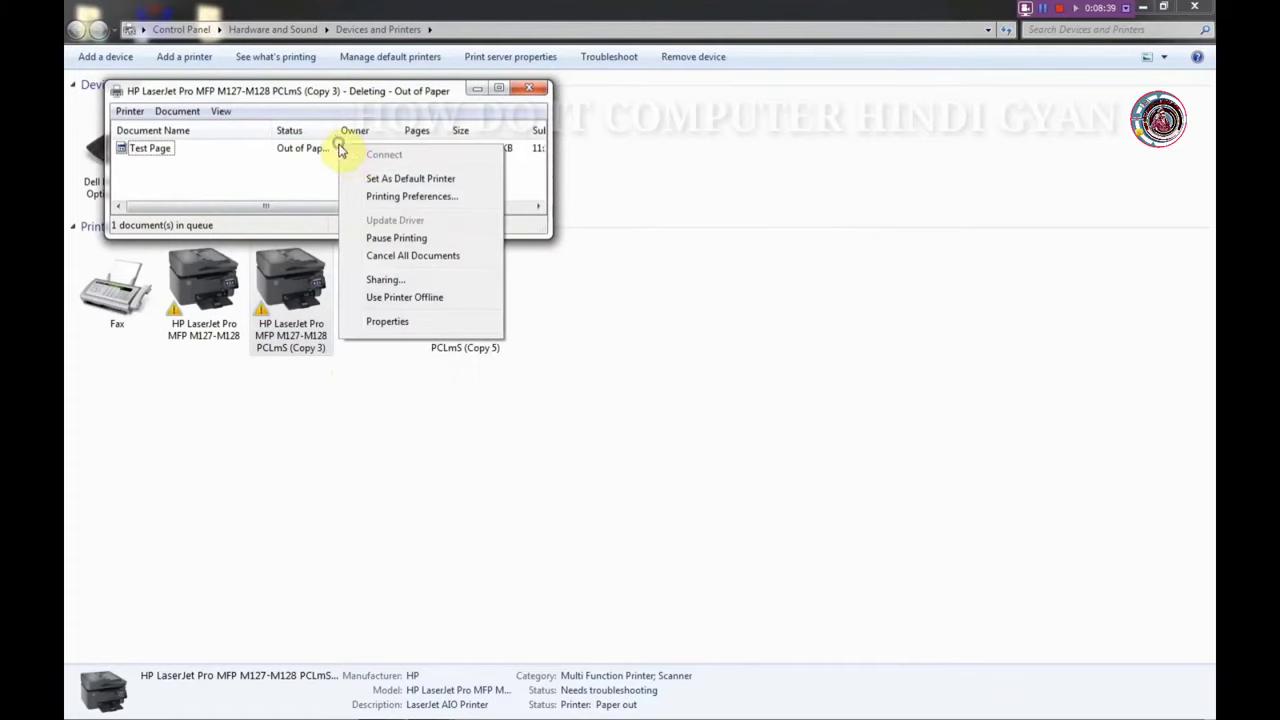
click(386, 256)
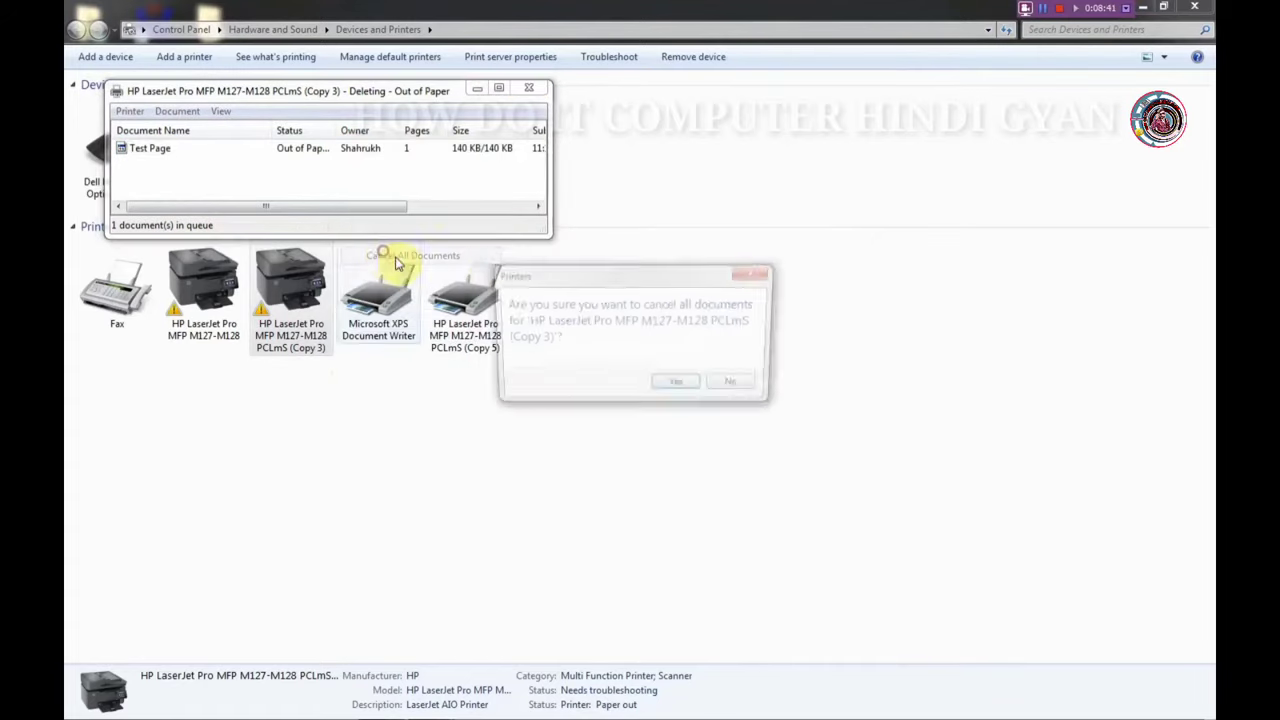
click(684, 389)
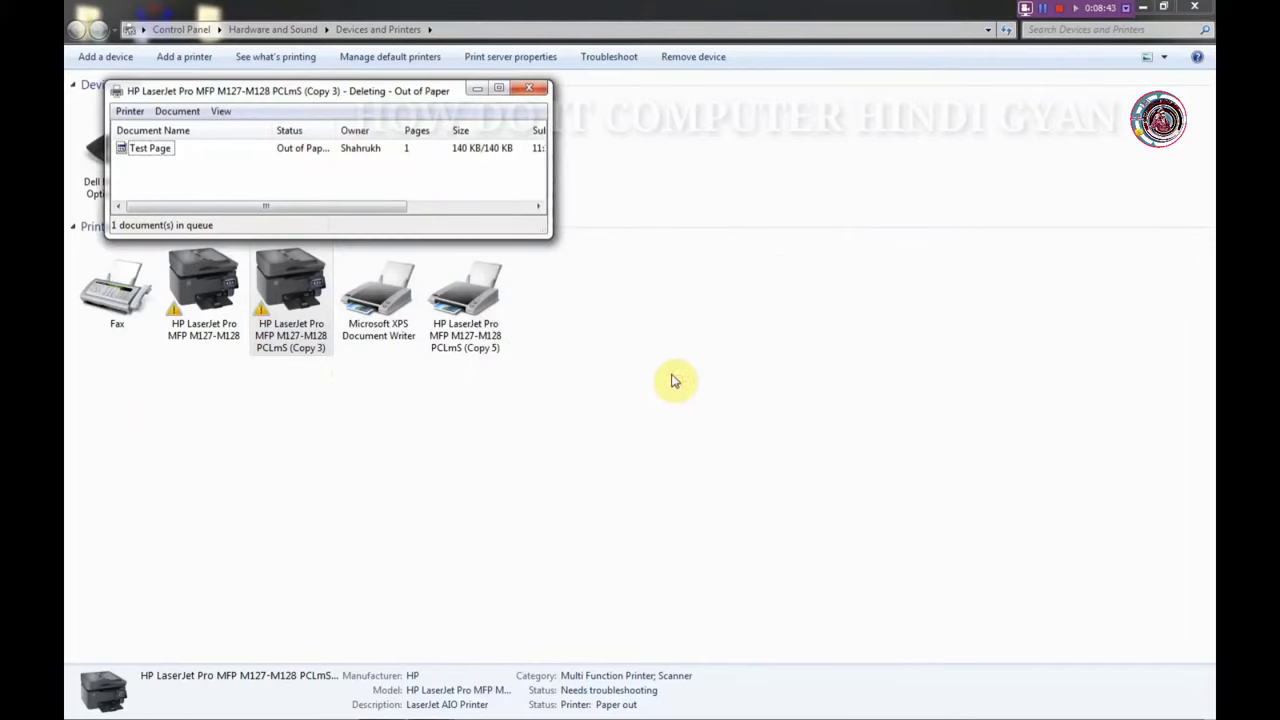
click(536, 91)
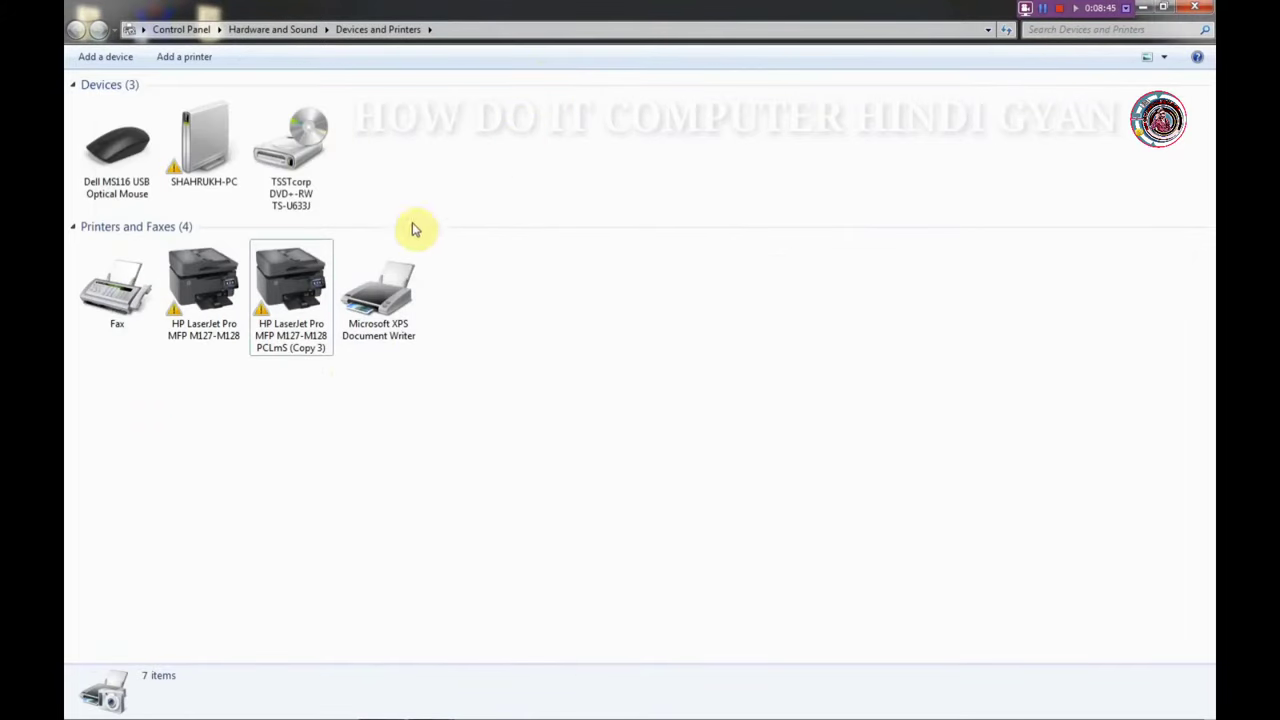
Reopen the HP LaserJet Pro MFP M127-M128 PCLmS (Copy 3) print queue and cancel all of its documents again.
right_click(219, 290)
right_click(211, 286)
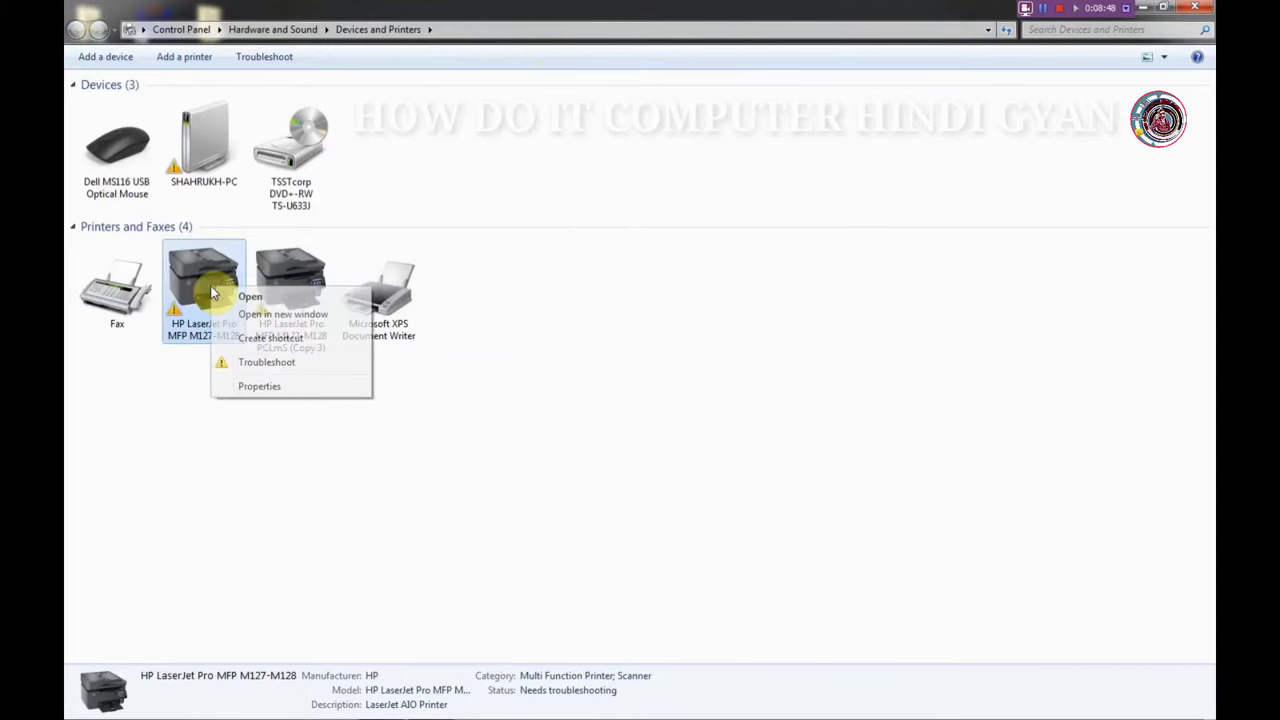
right_click(306, 276)
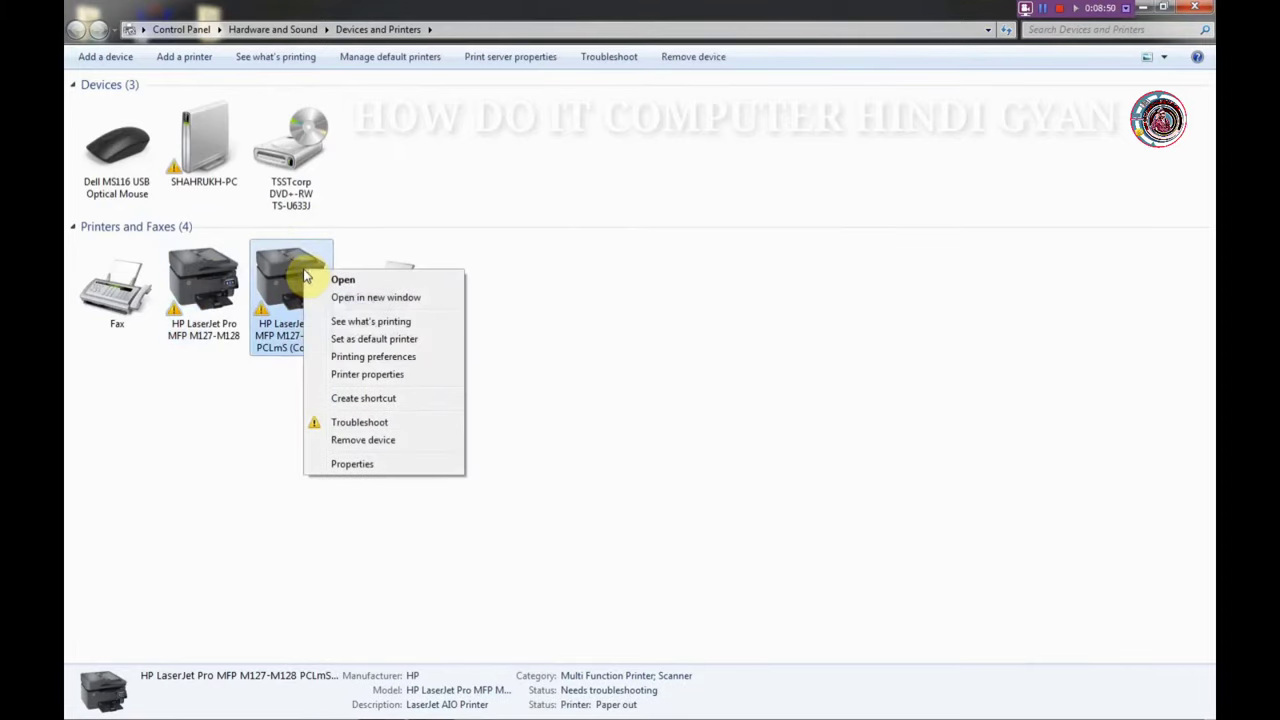
click(372, 321)
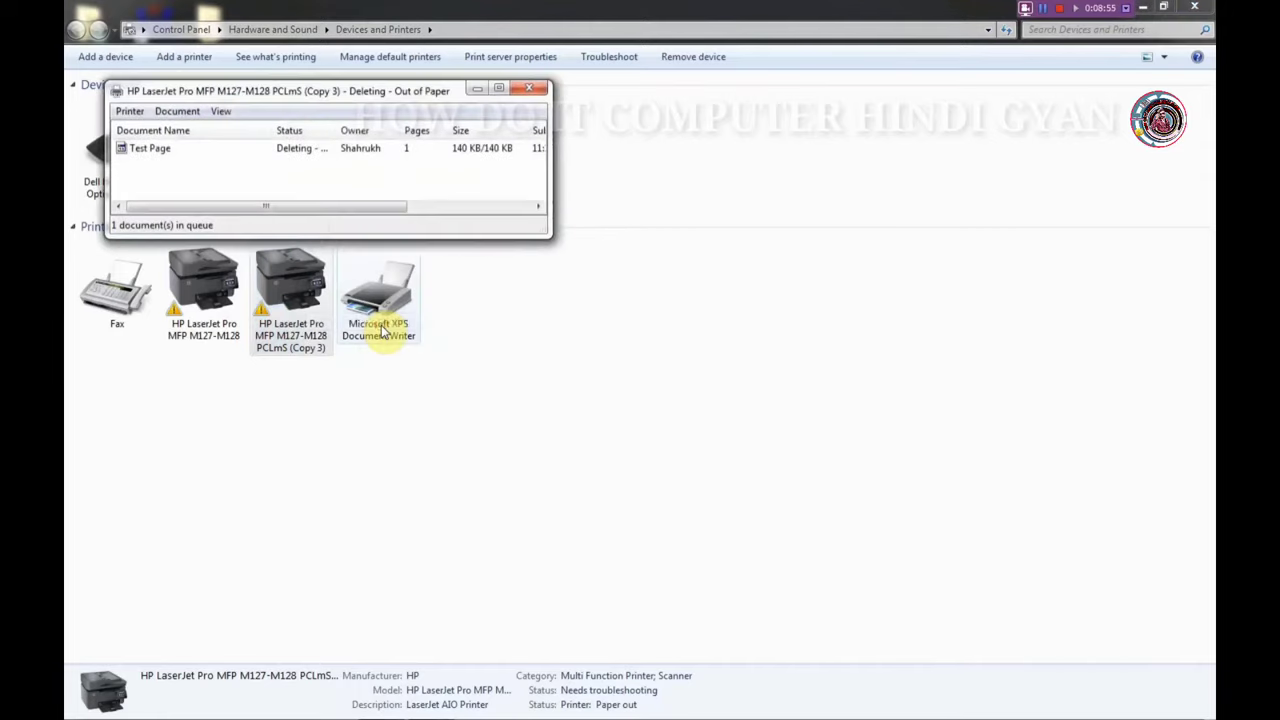
right_click(291, 148)
click(329, 254)
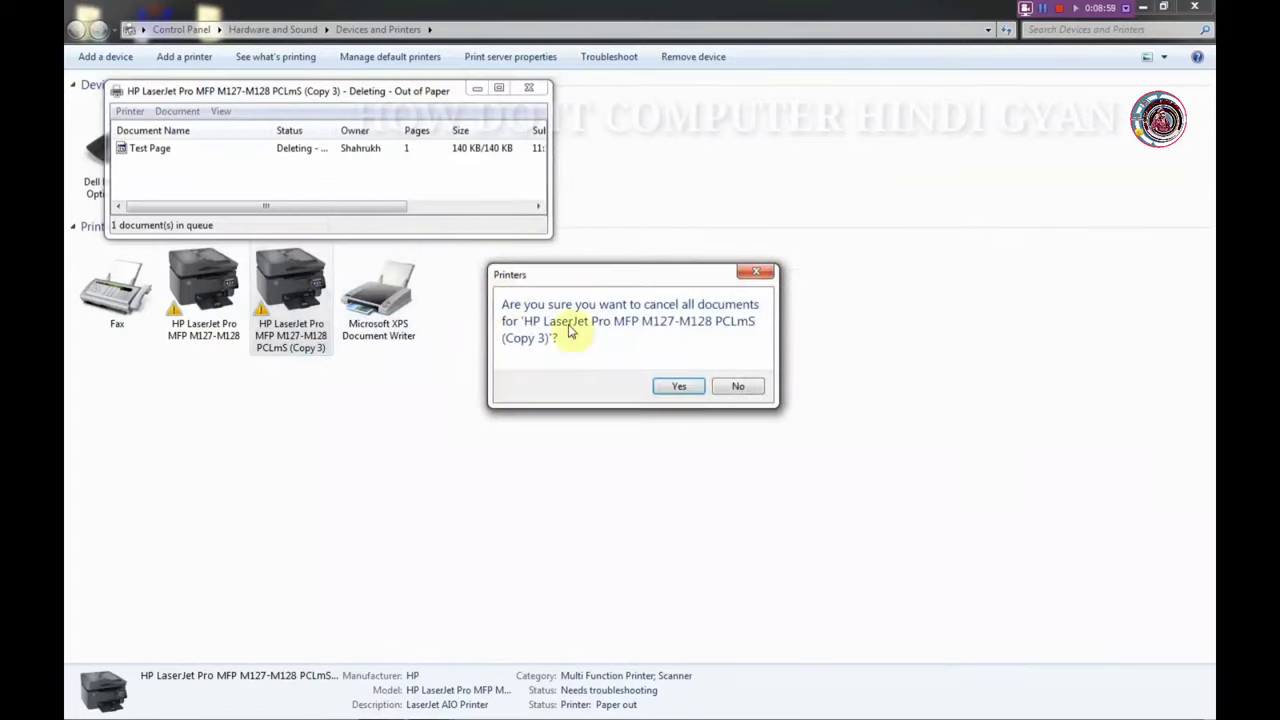
click(667, 386)
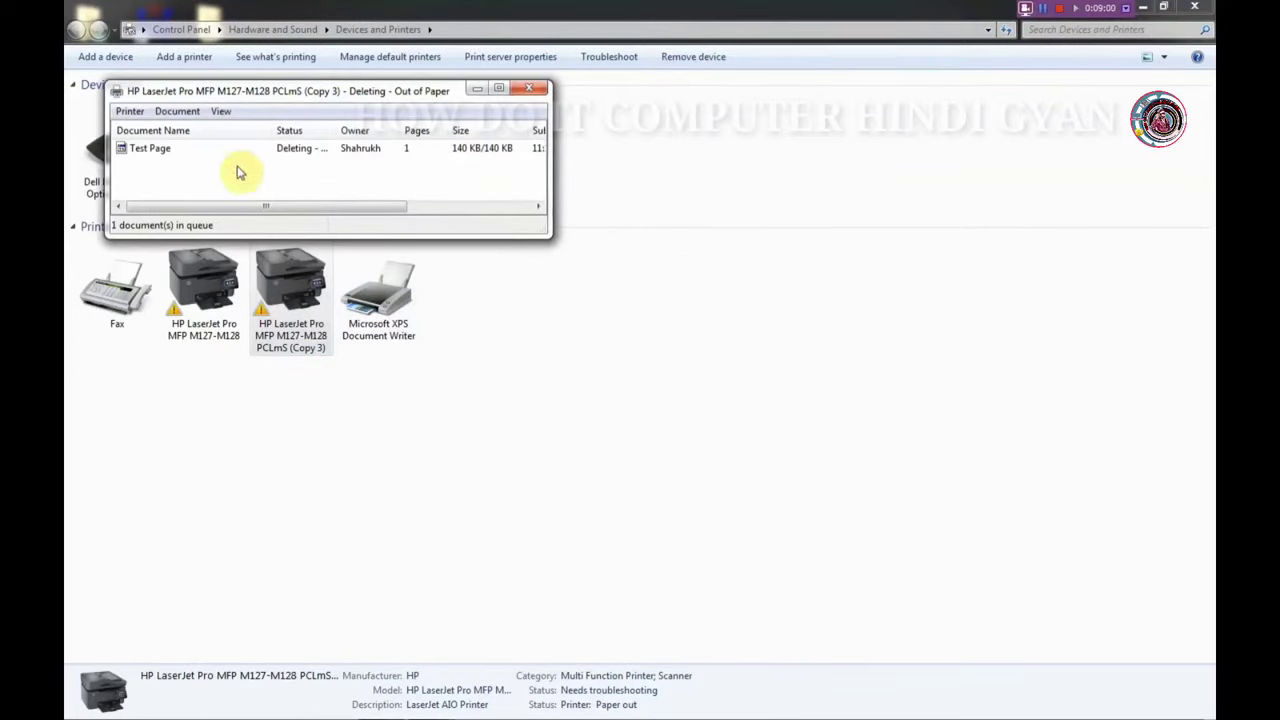
Cancel the Test Page job in the Copy 3 print queue again and refresh the Devices and Printers list.
right_click(143, 149)
click(188, 200)
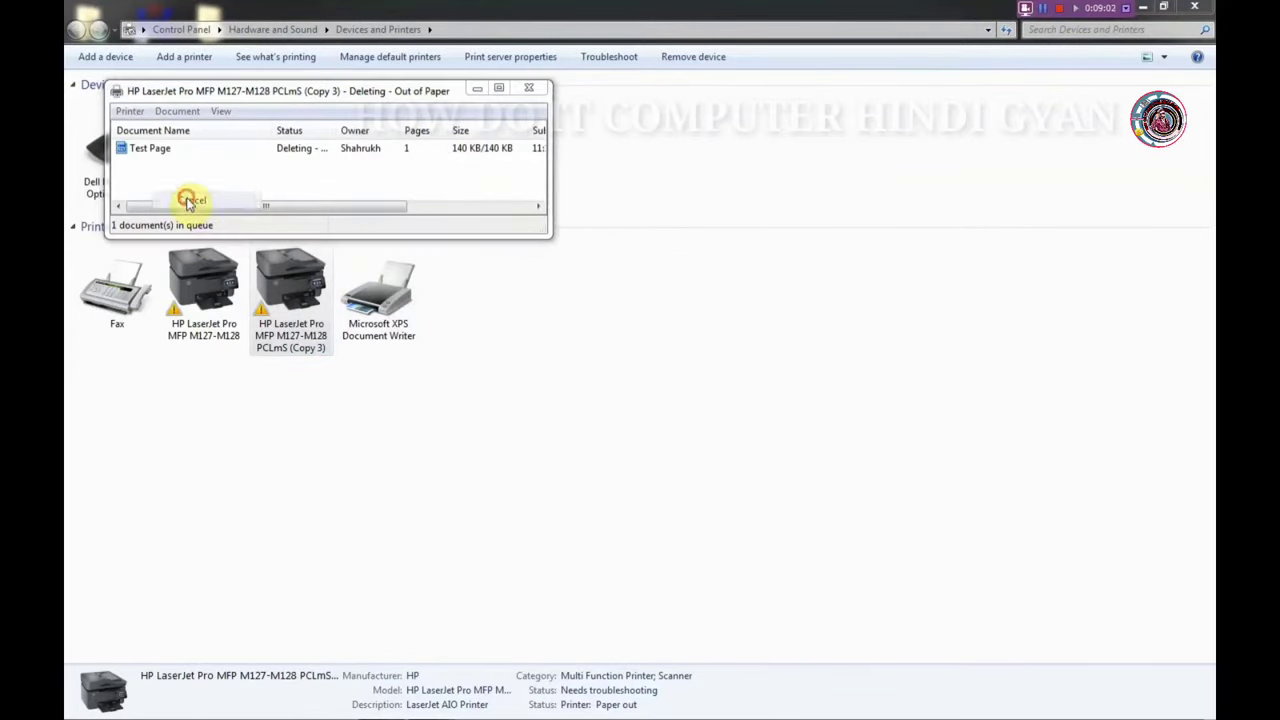
click(688, 378)
right_click(733, 336)
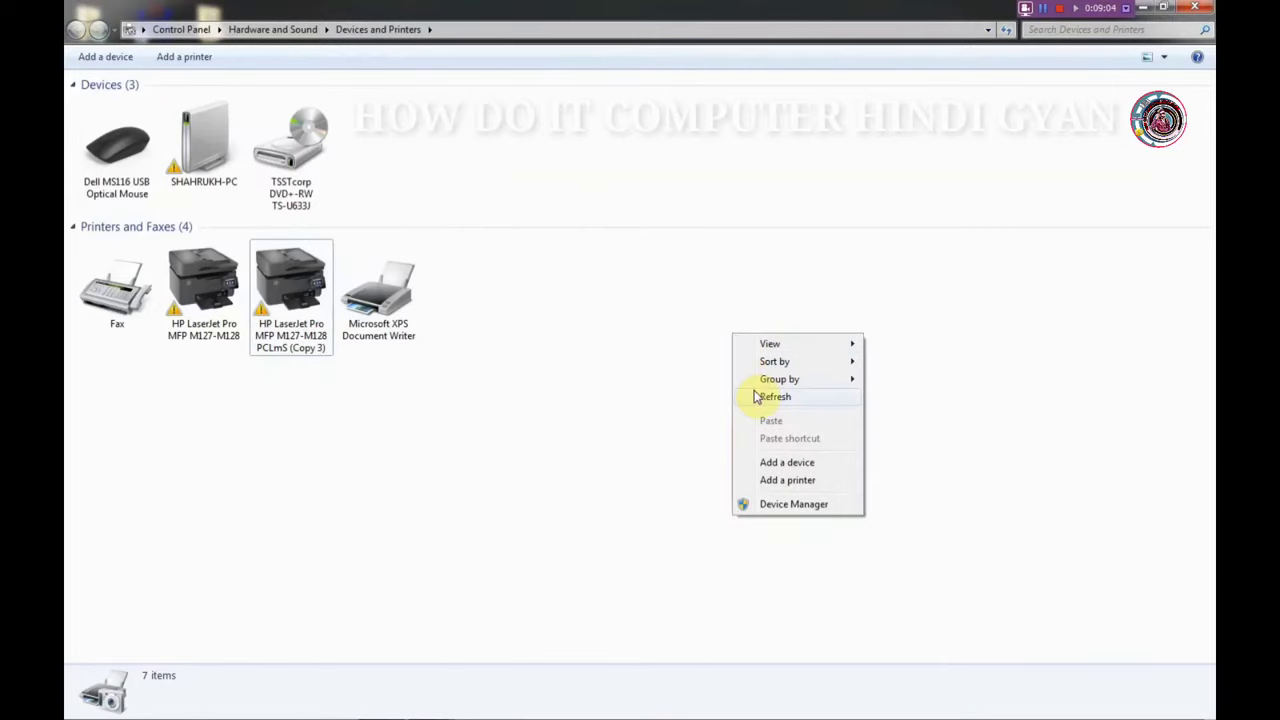
click(757, 397)
Bring the Copy 3 print queue window back up to check its Test Page job, and close it.
mouse_move(295, 700)
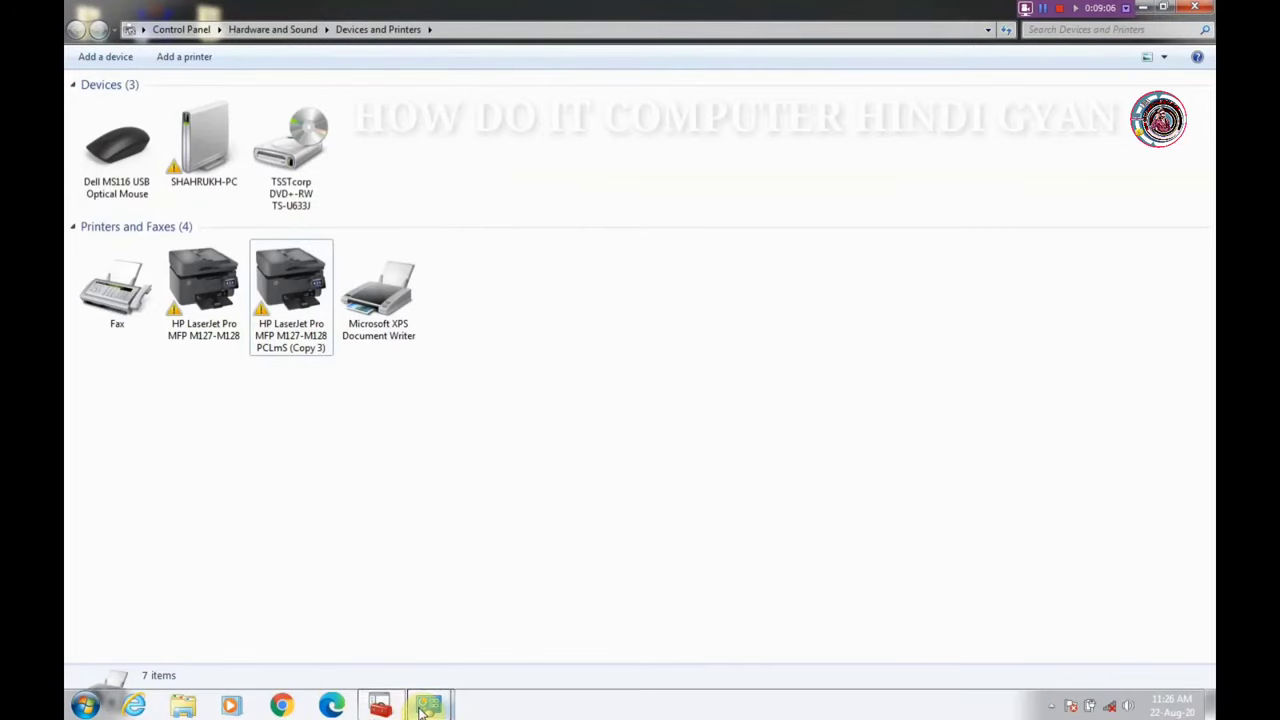
mouse_move(425, 706)
click(495, 645)
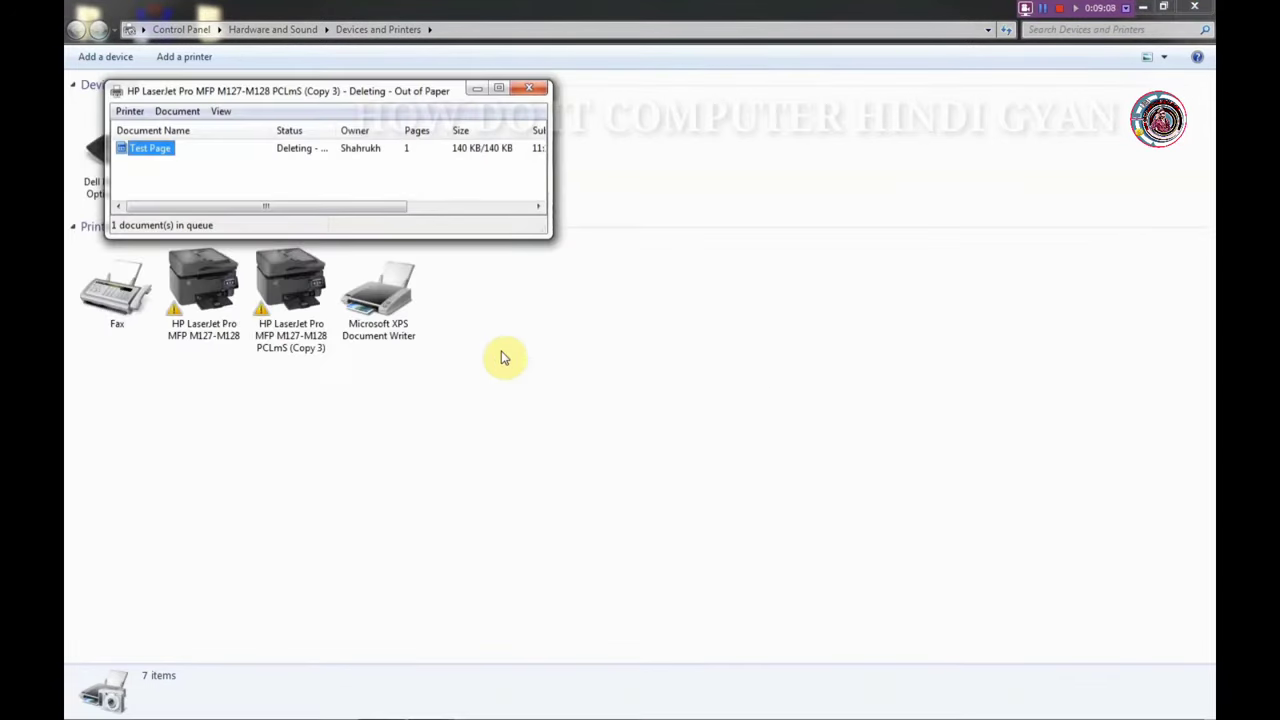
click(532, 95)
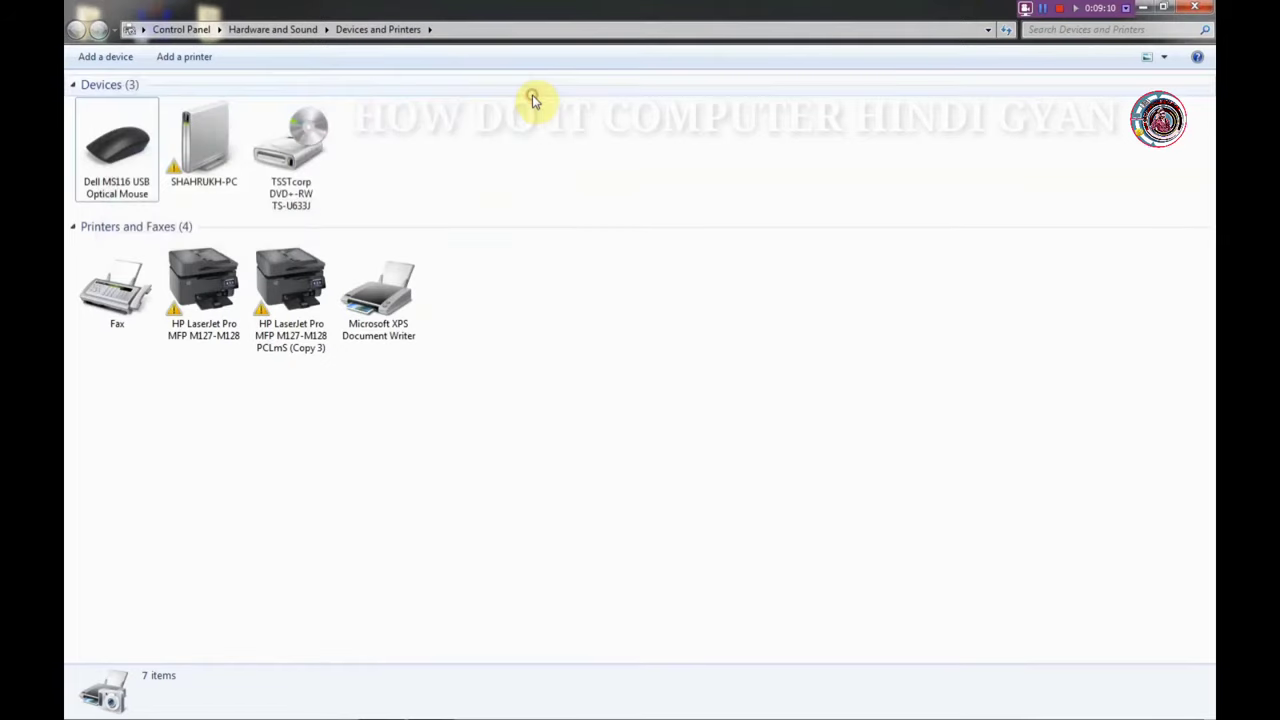
Try to remove the HP LaserJet Pro MFP M127-M128 PCLmS (Copy 3) device and refresh the device list.
right_click(189, 299)
right_click(276, 288)
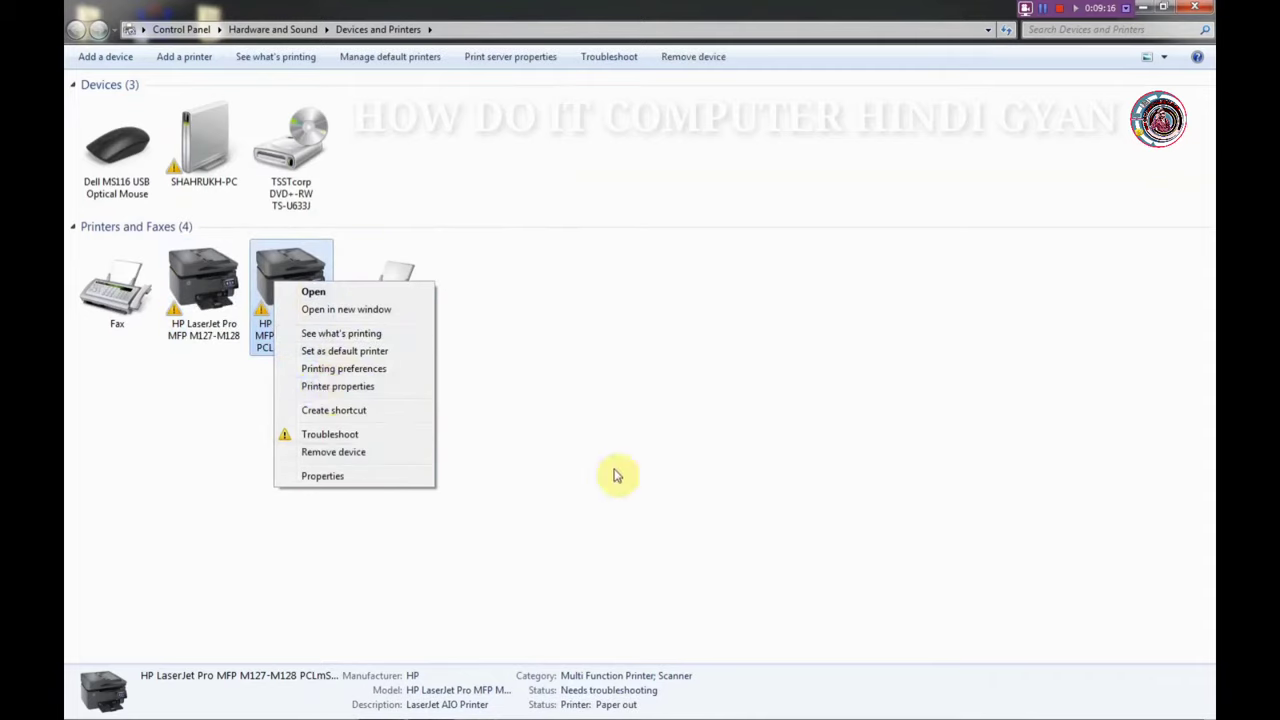
click(600, 537)
right_click(277, 272)
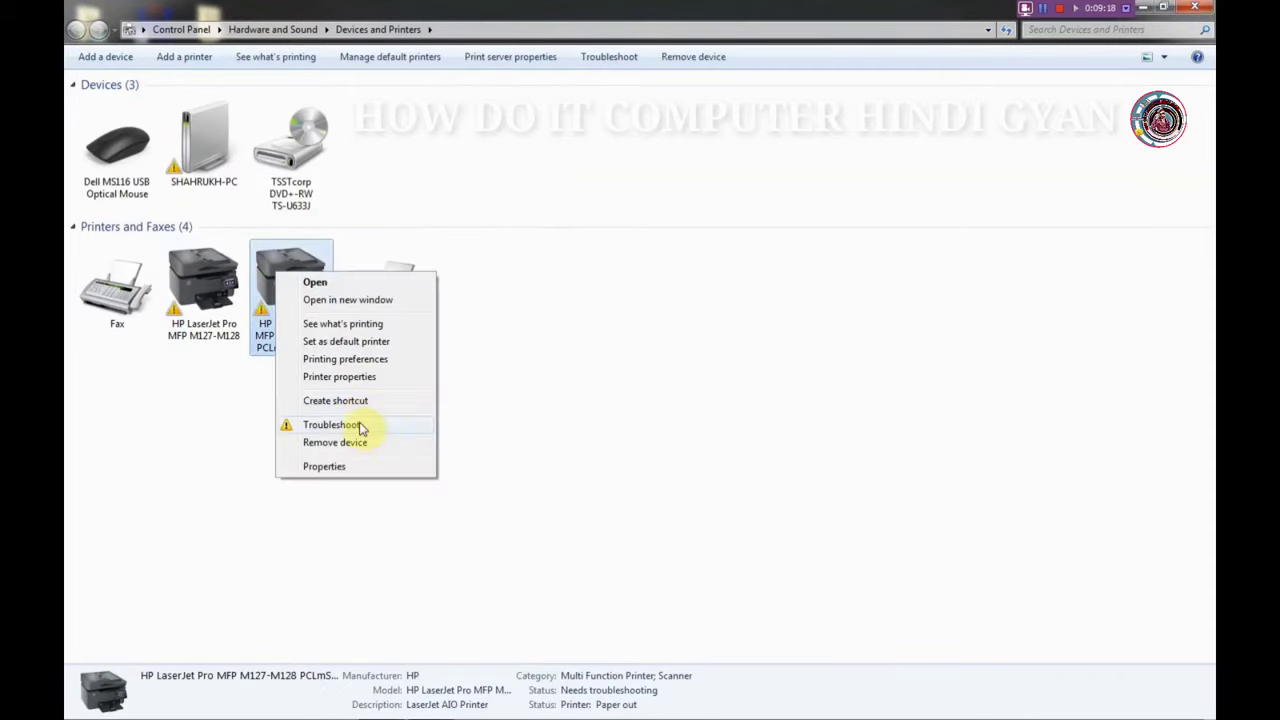
click(362, 443)
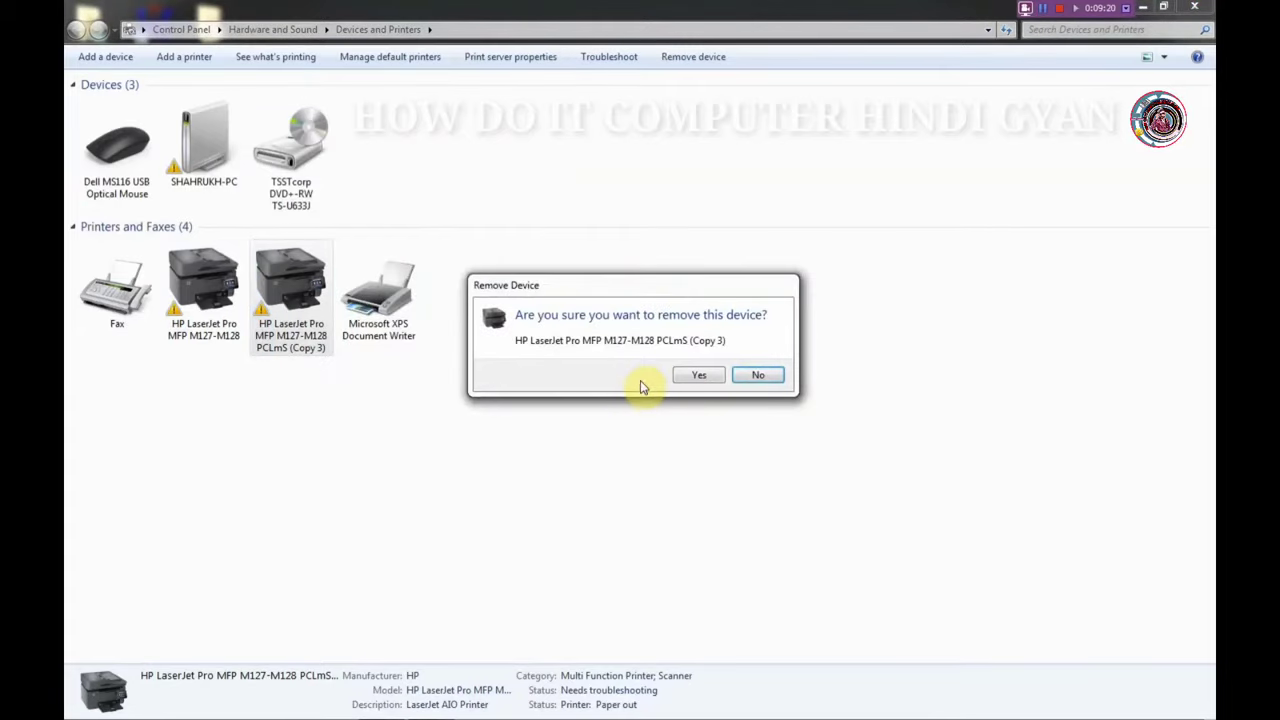
click(678, 378)
right_click(676, 381)
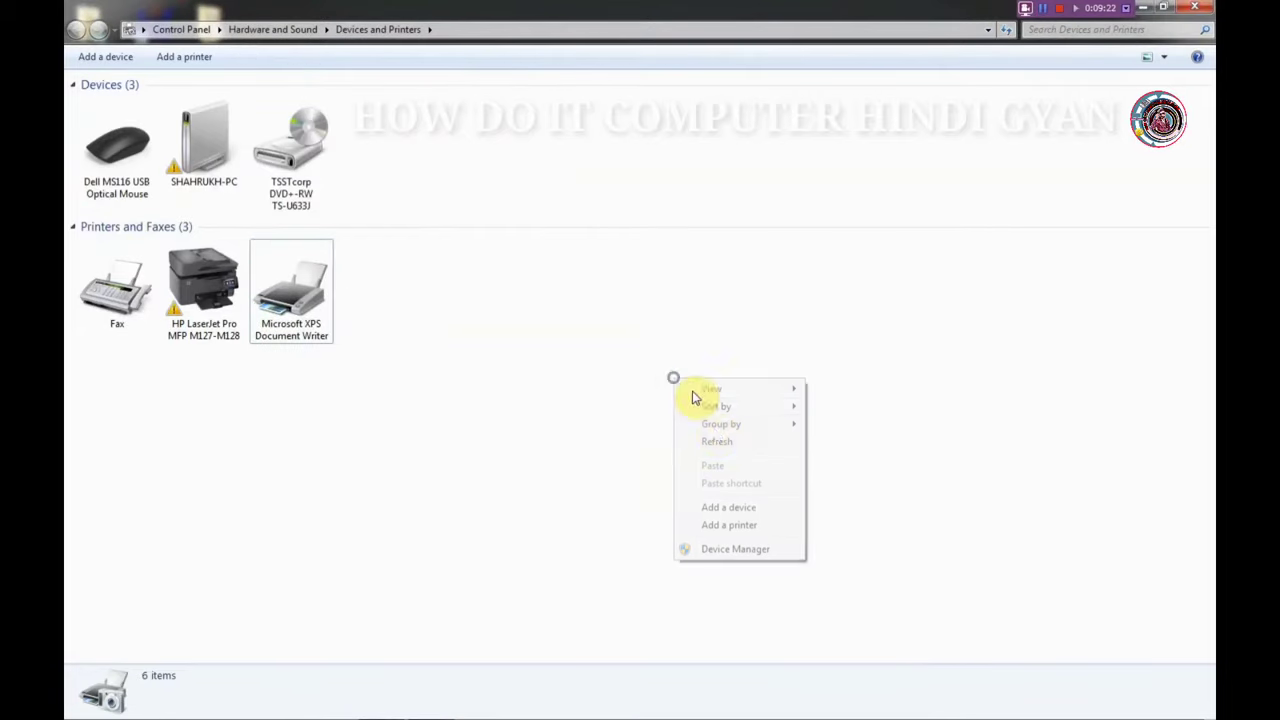
click(722, 443)
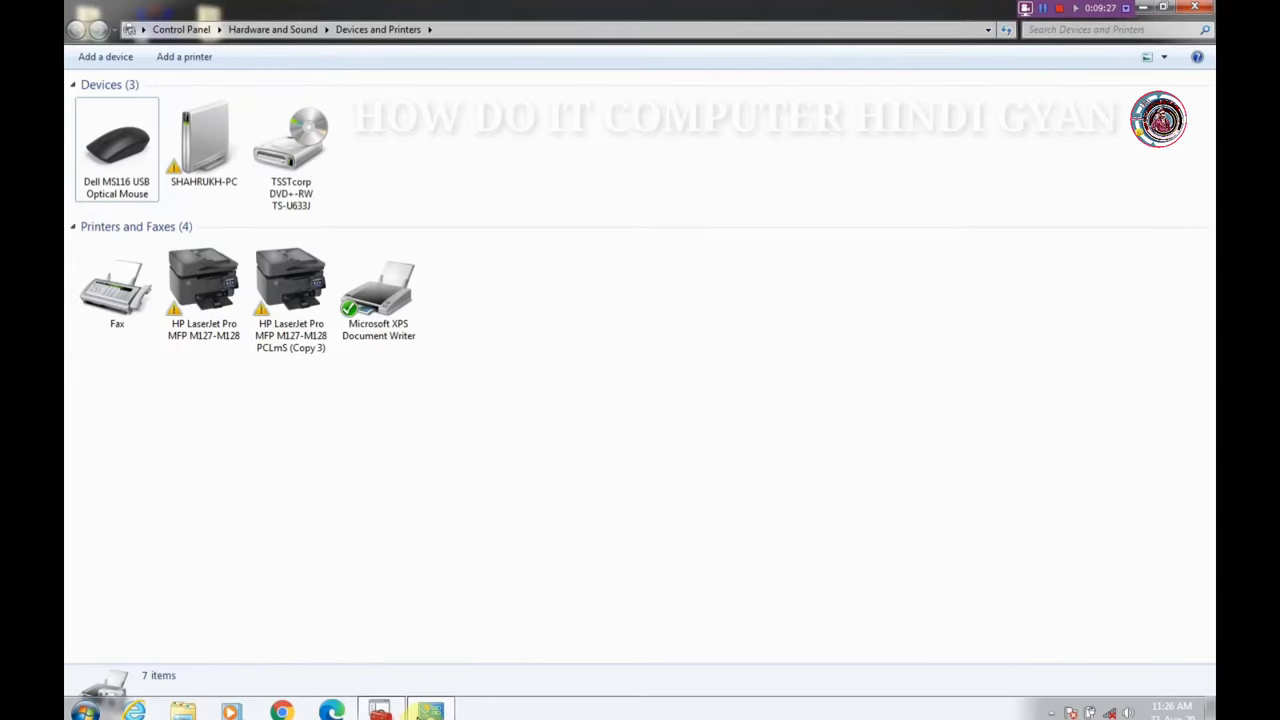
Switch to the Print Management console, delete the remaining HP LaserJet Pro MFP M127-M128 printer and refresh the printer list.
mouse_move(380, 710)
click(430, 706)
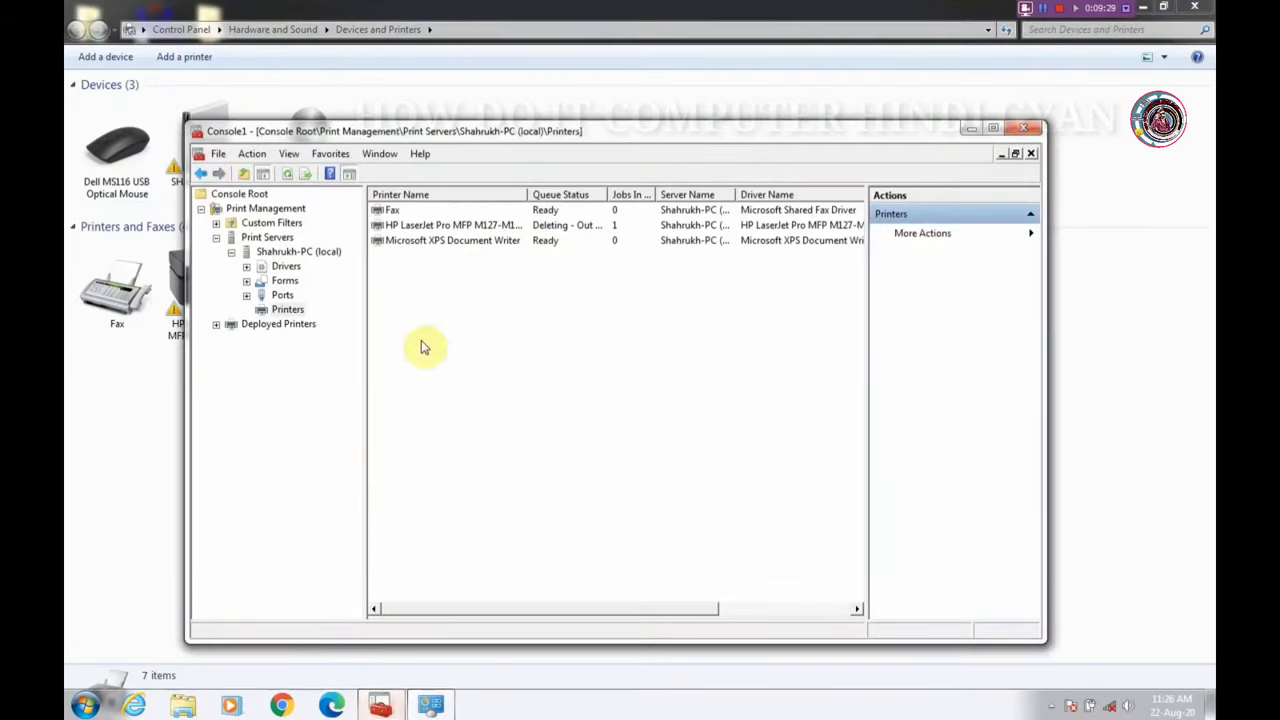
click(472, 227)
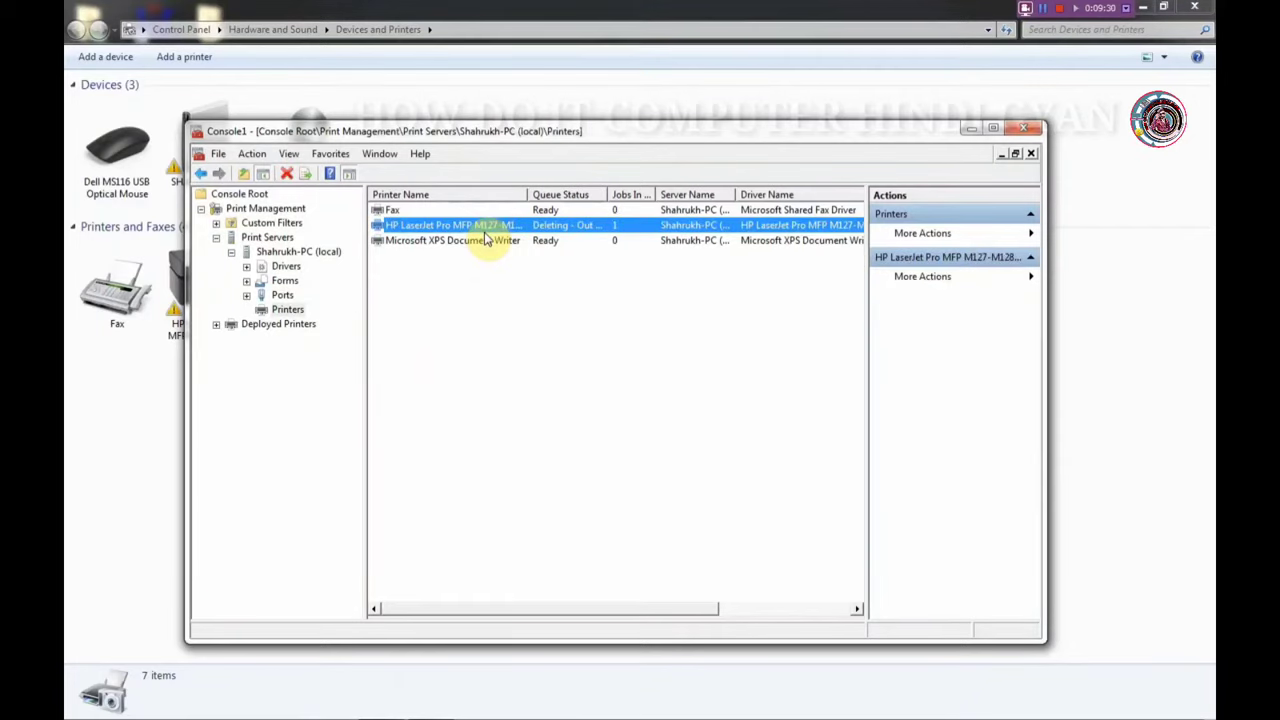
right_click(486, 231)
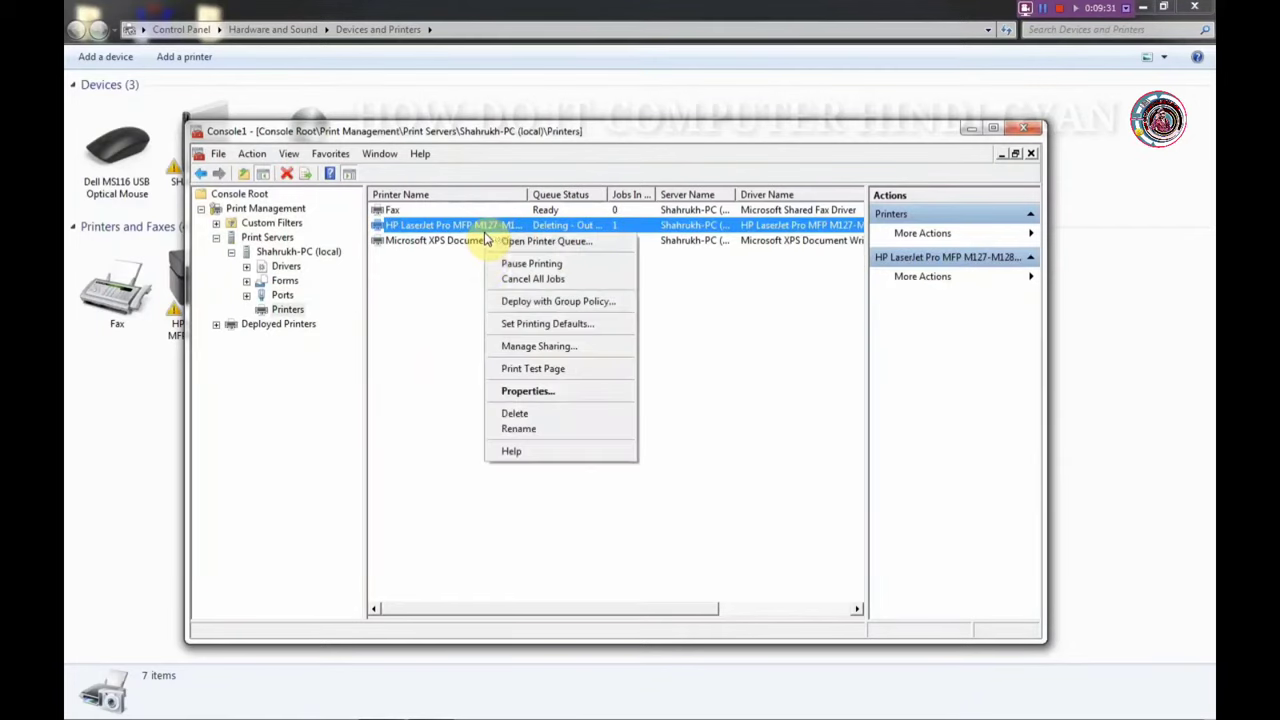
click(524, 416)
click(648, 428)
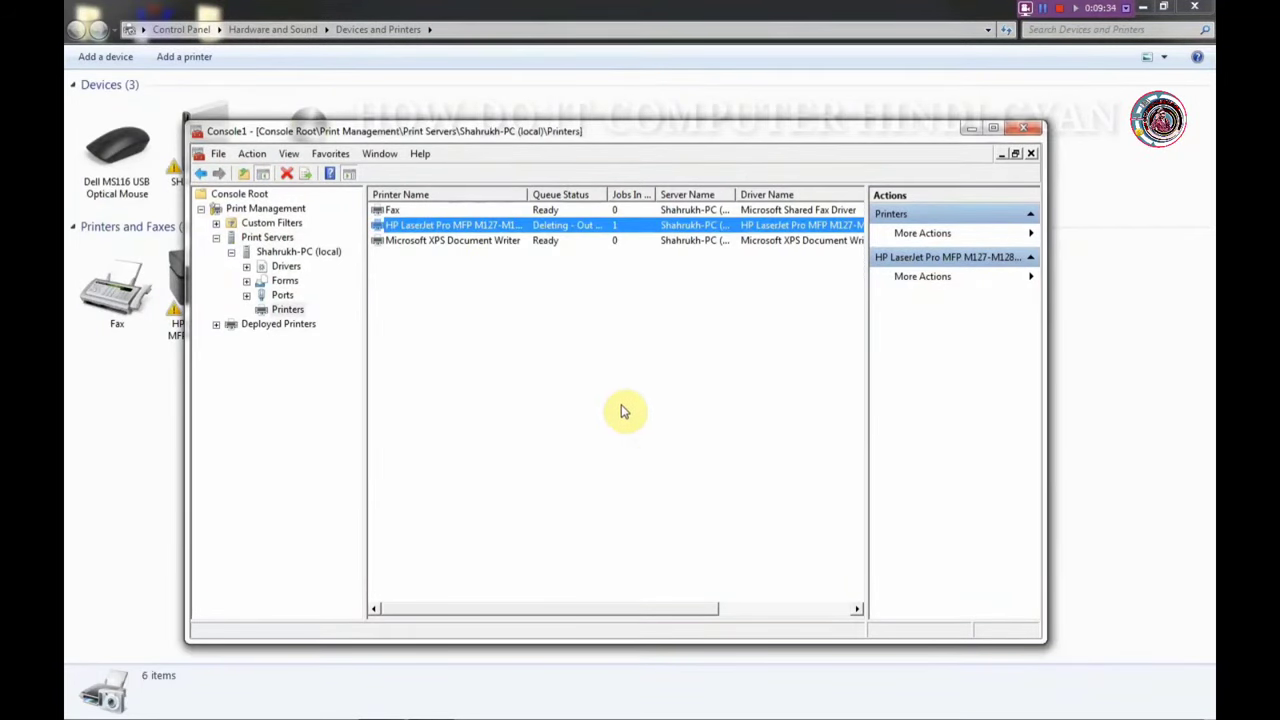
right_click(623, 406)
click(648, 449)
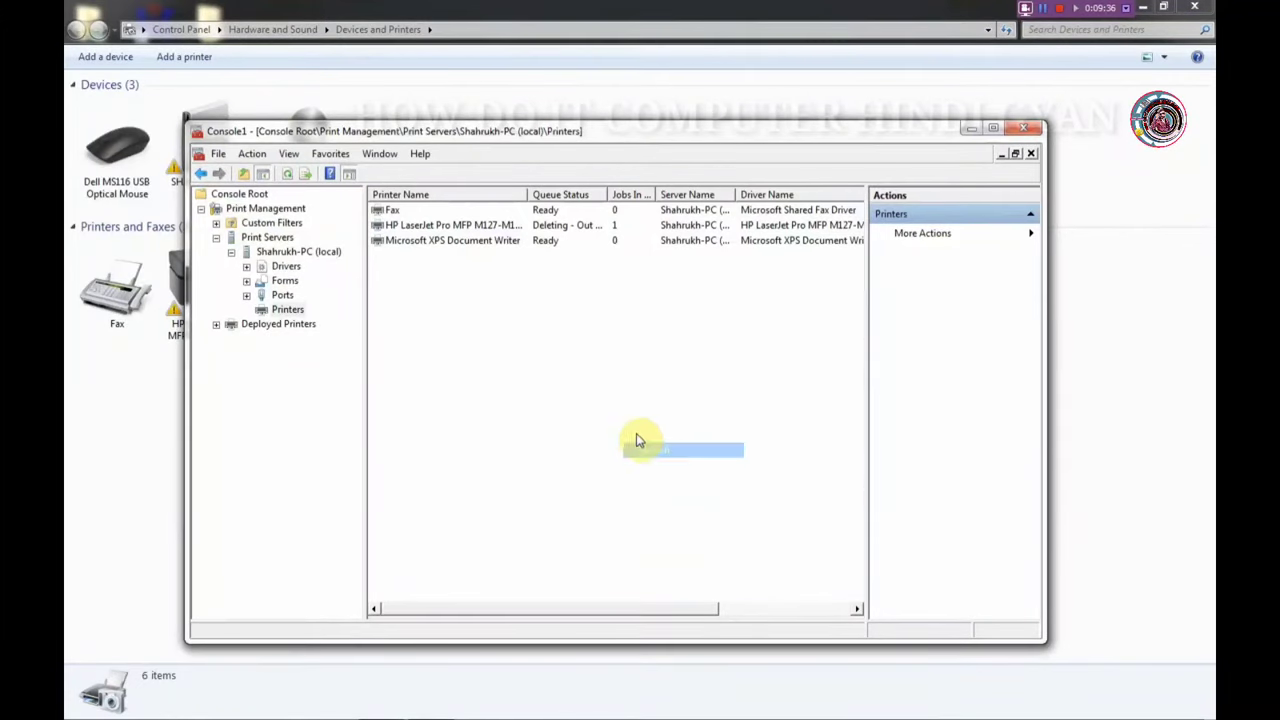
right_click(626, 427)
click(686, 485)
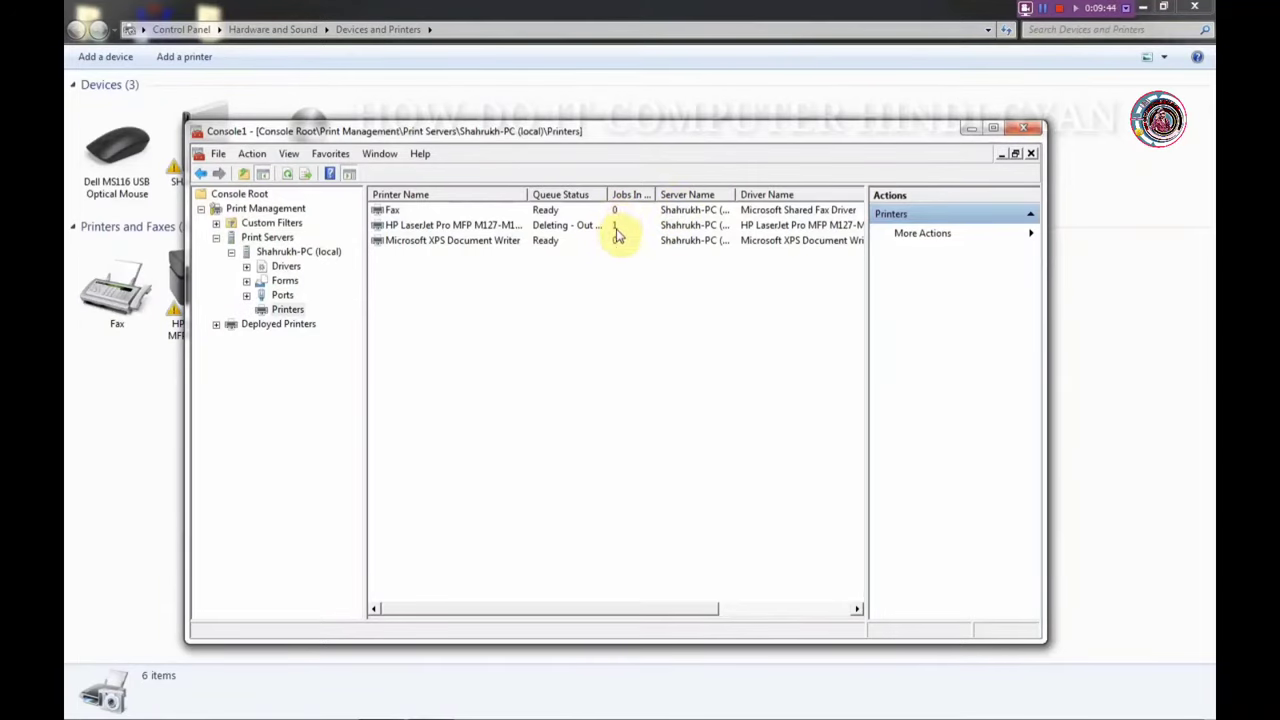
mouse_move(771, 712)
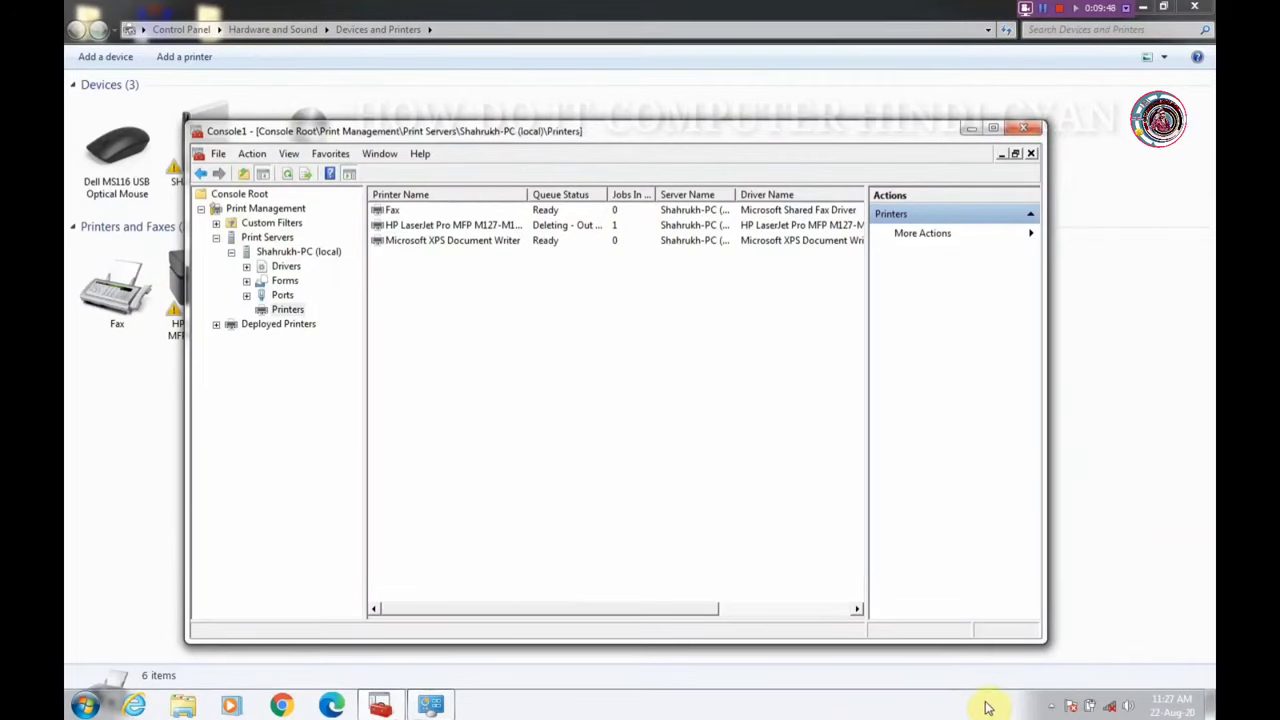
click(1048, 708)
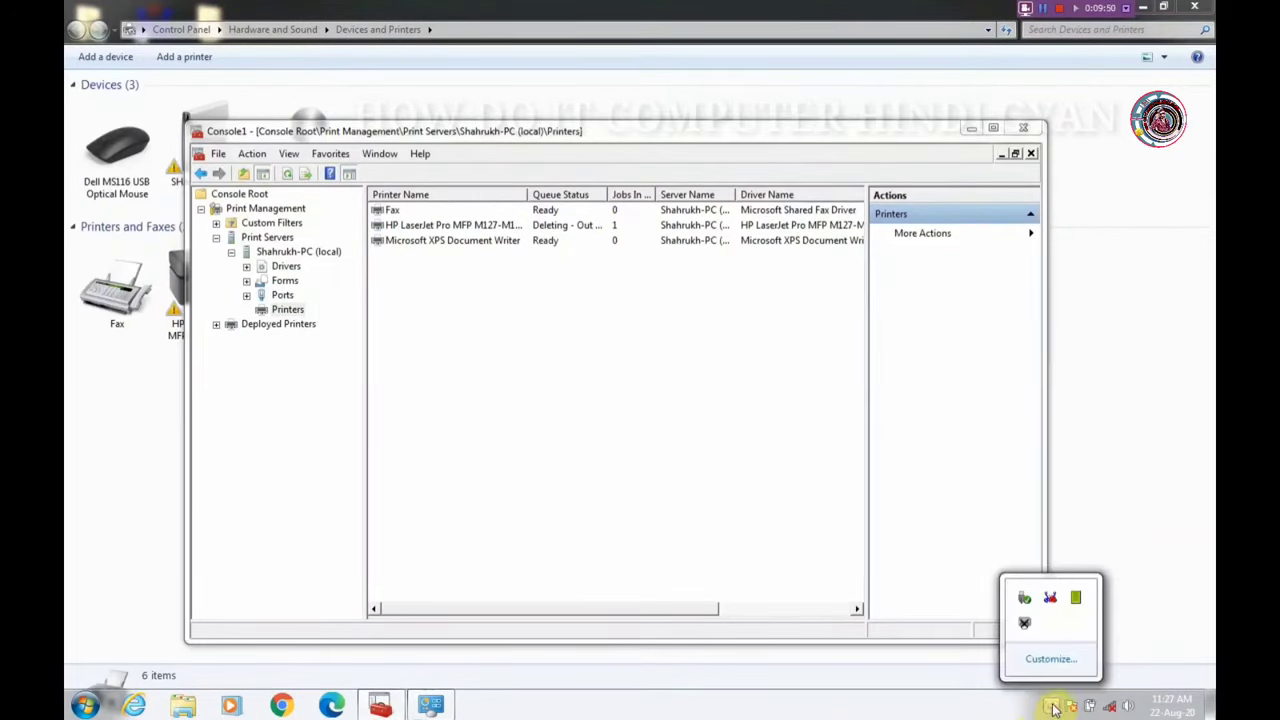
right_click(1025, 625)
click(985, 653)
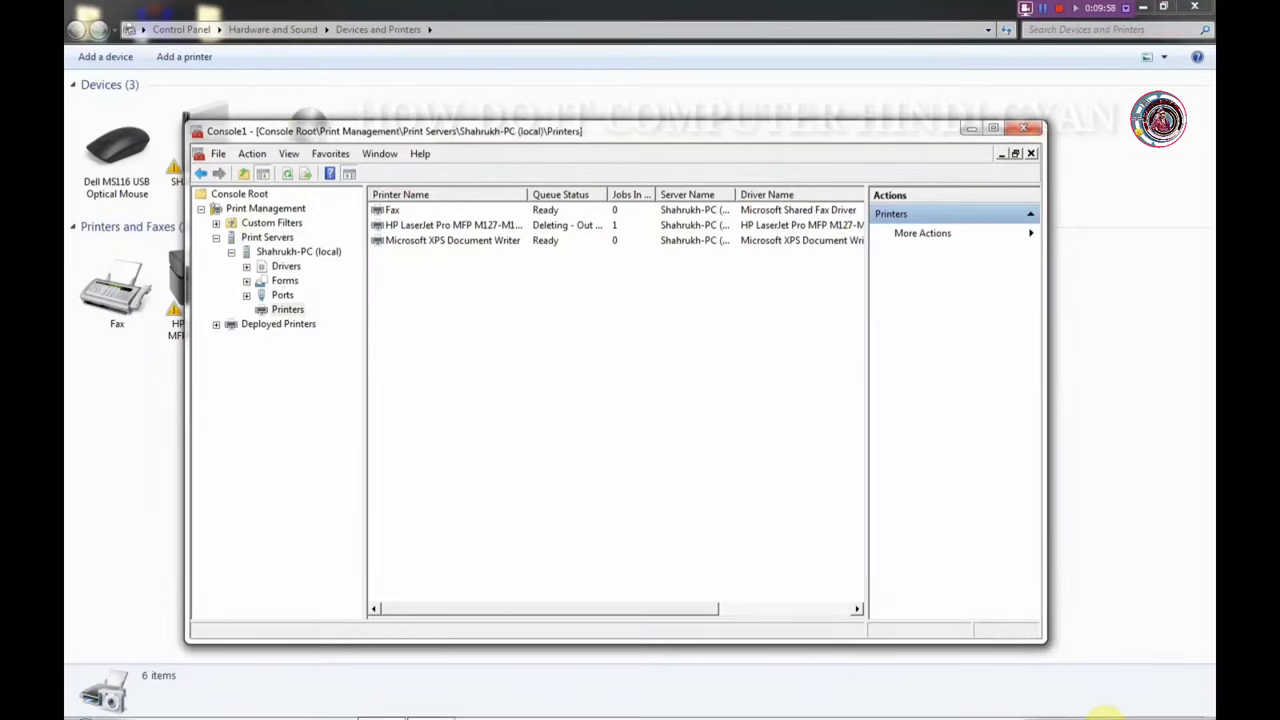
mouse_move(1107, 706)
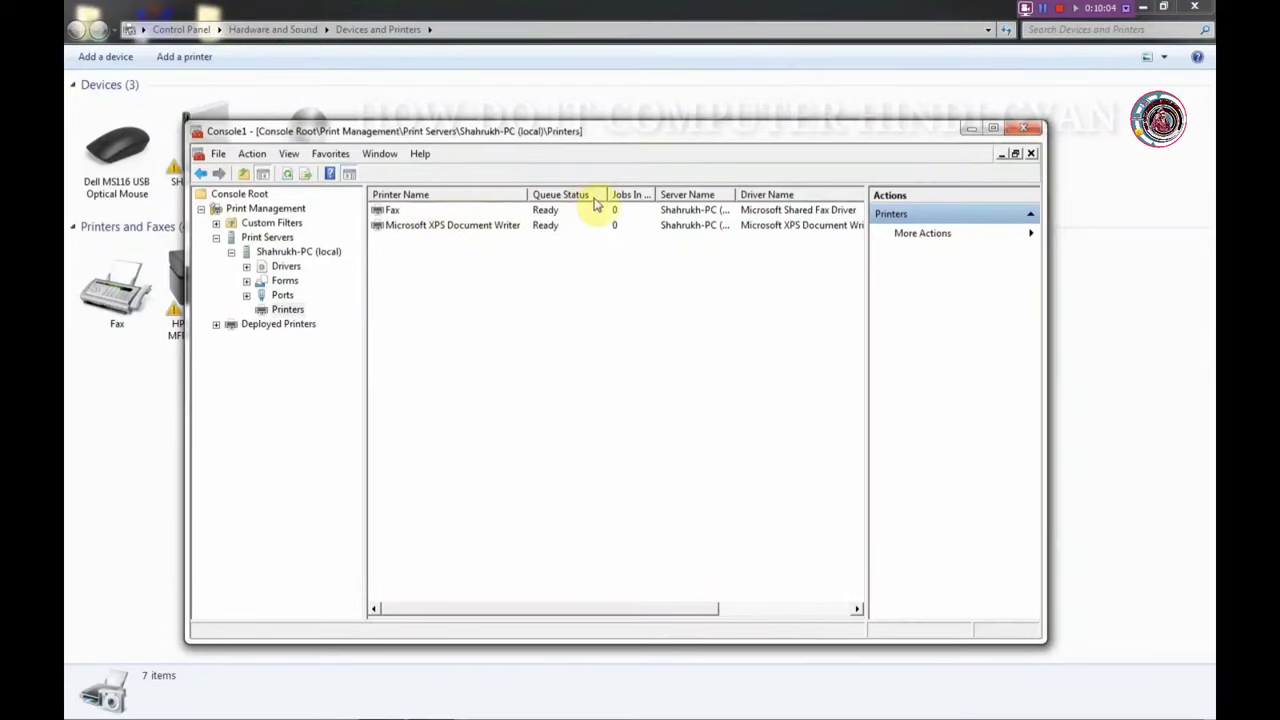
Close the Print Management console, saving its settings as Console1 on New Volume (I:).
click(1023, 128)
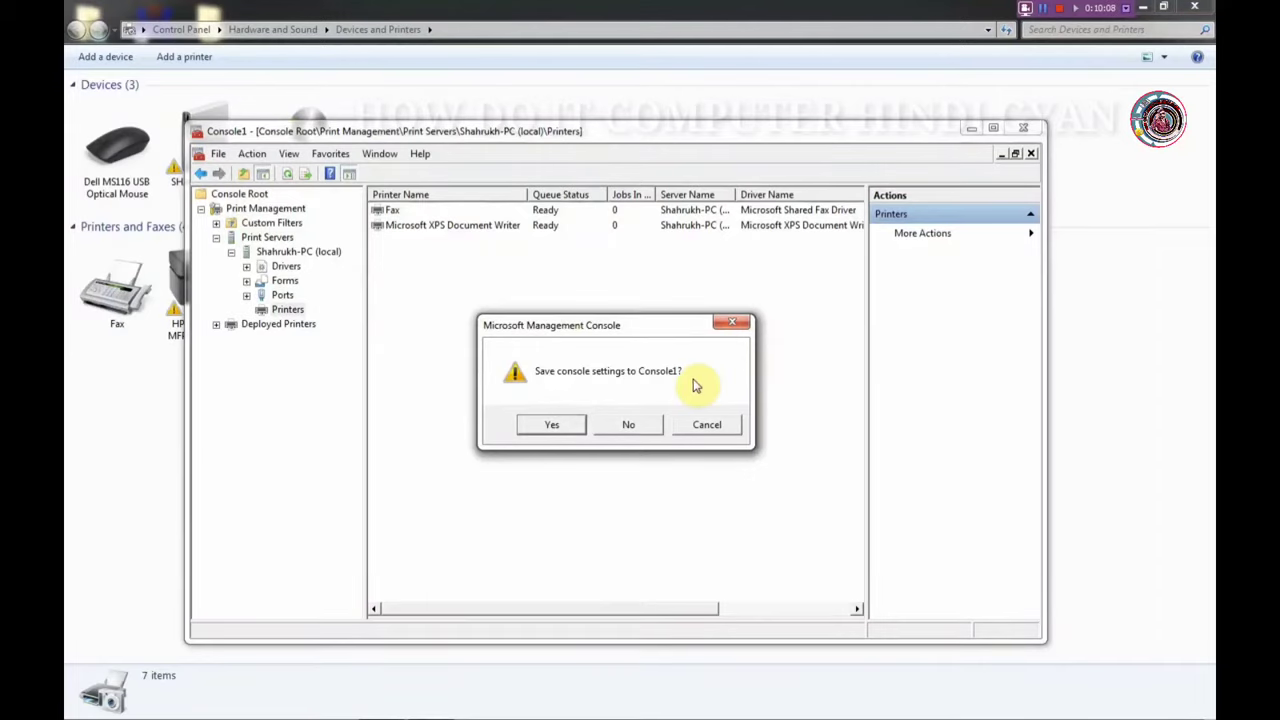
click(692, 430)
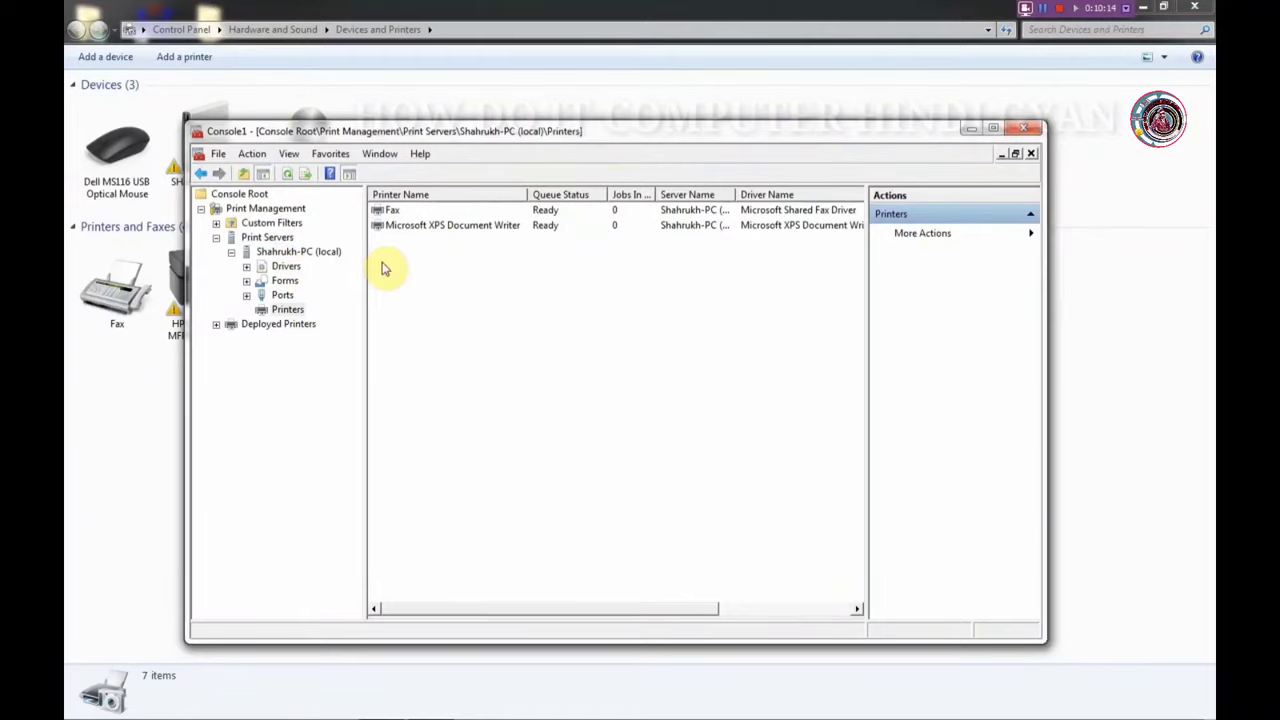
click(1023, 128)
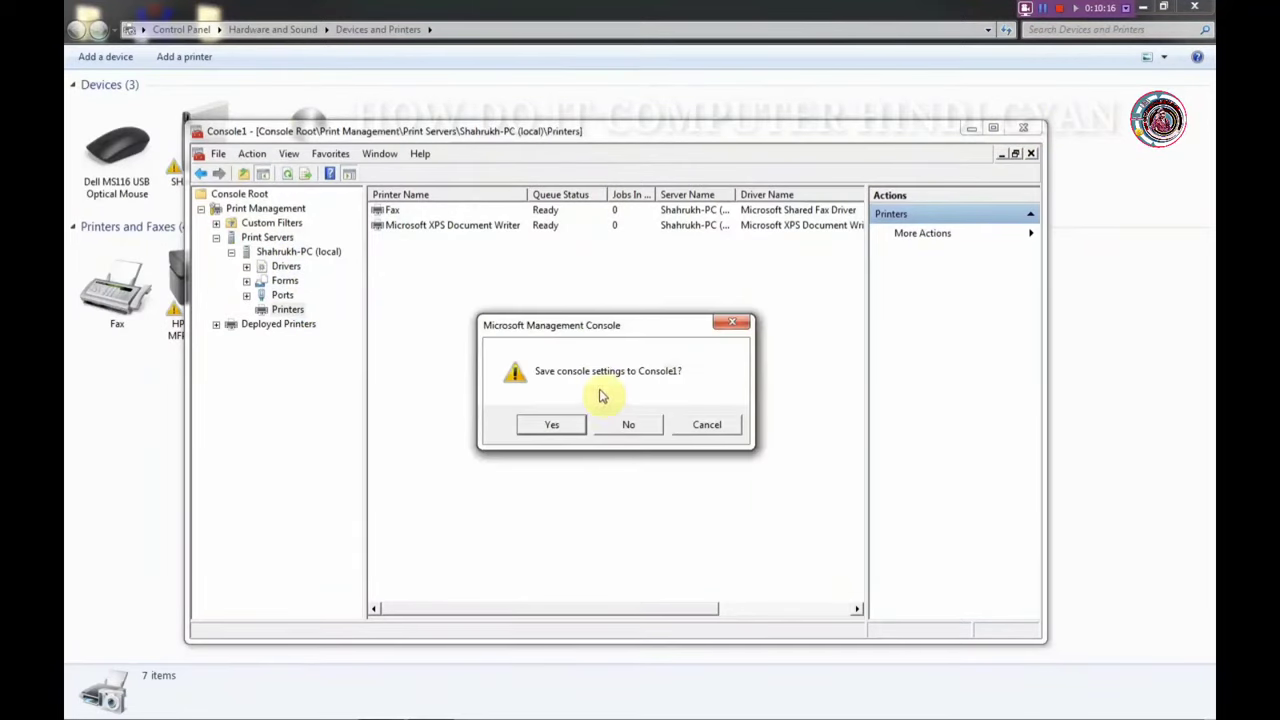
click(553, 427)
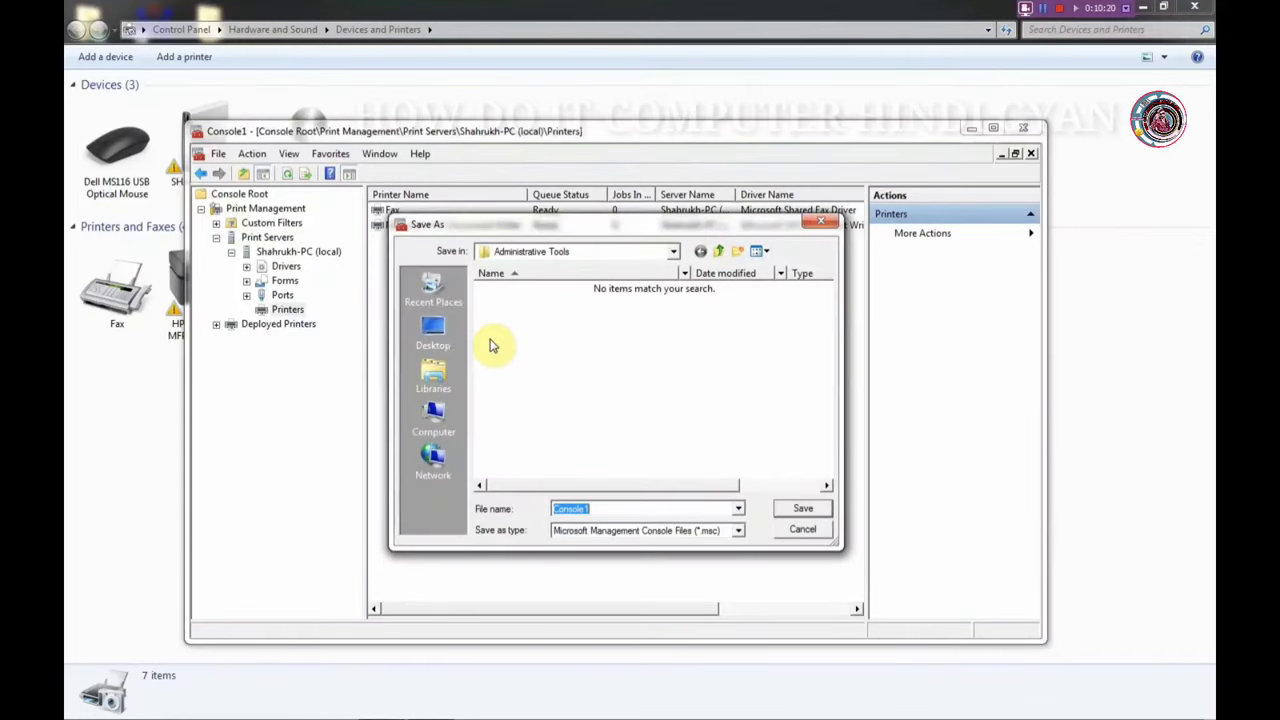
click(433, 420)
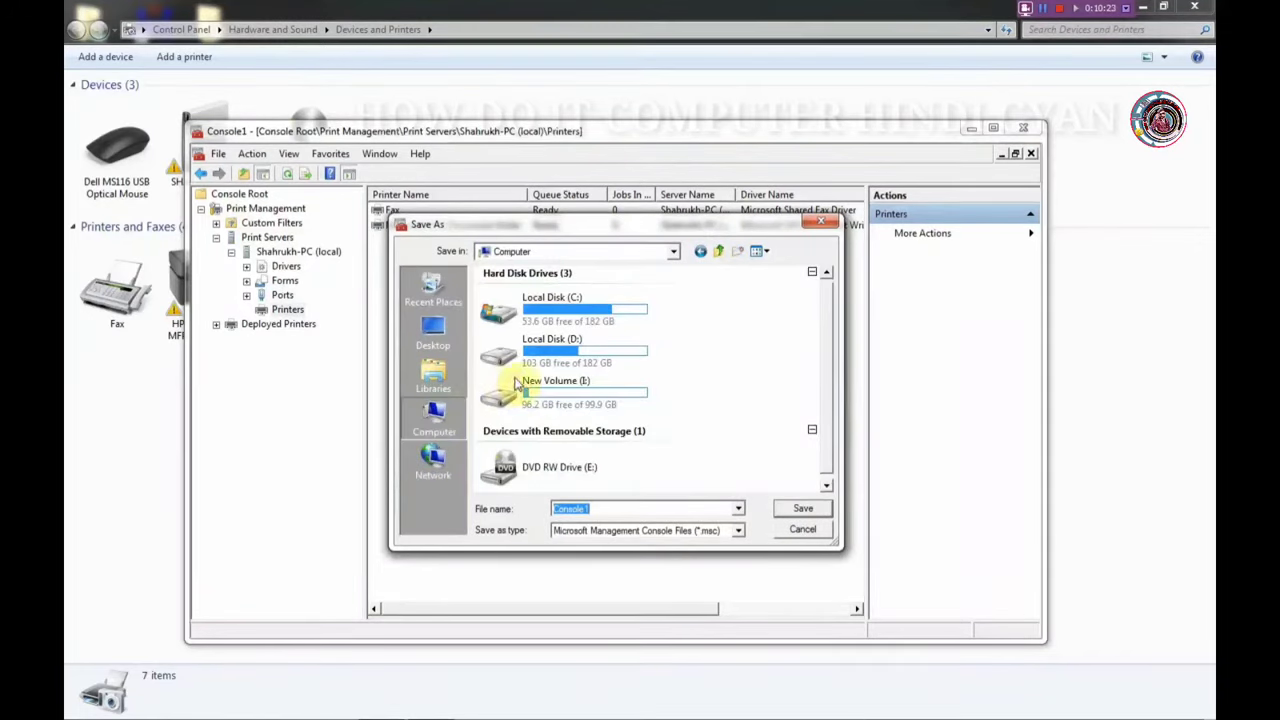
click(535, 388)
click(801, 510)
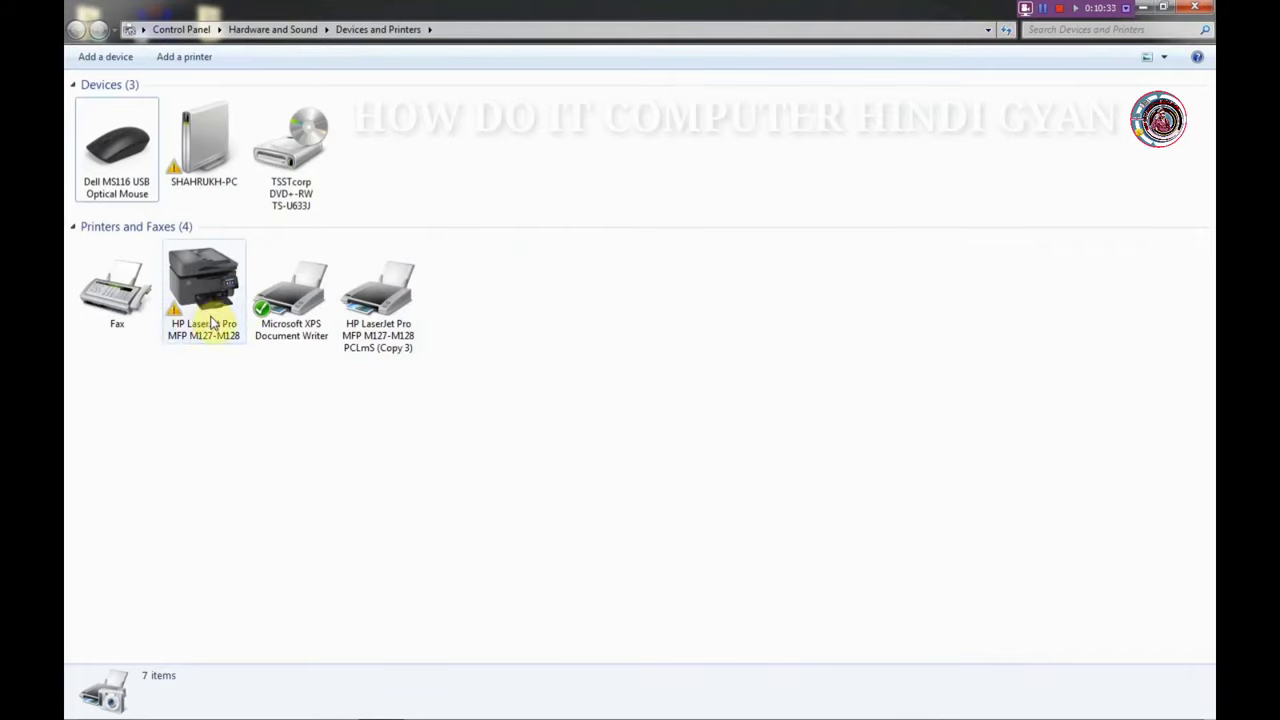
Start adding a local printer on the existing port USB001 (Virtual printer port for USB).
click(172, 58)
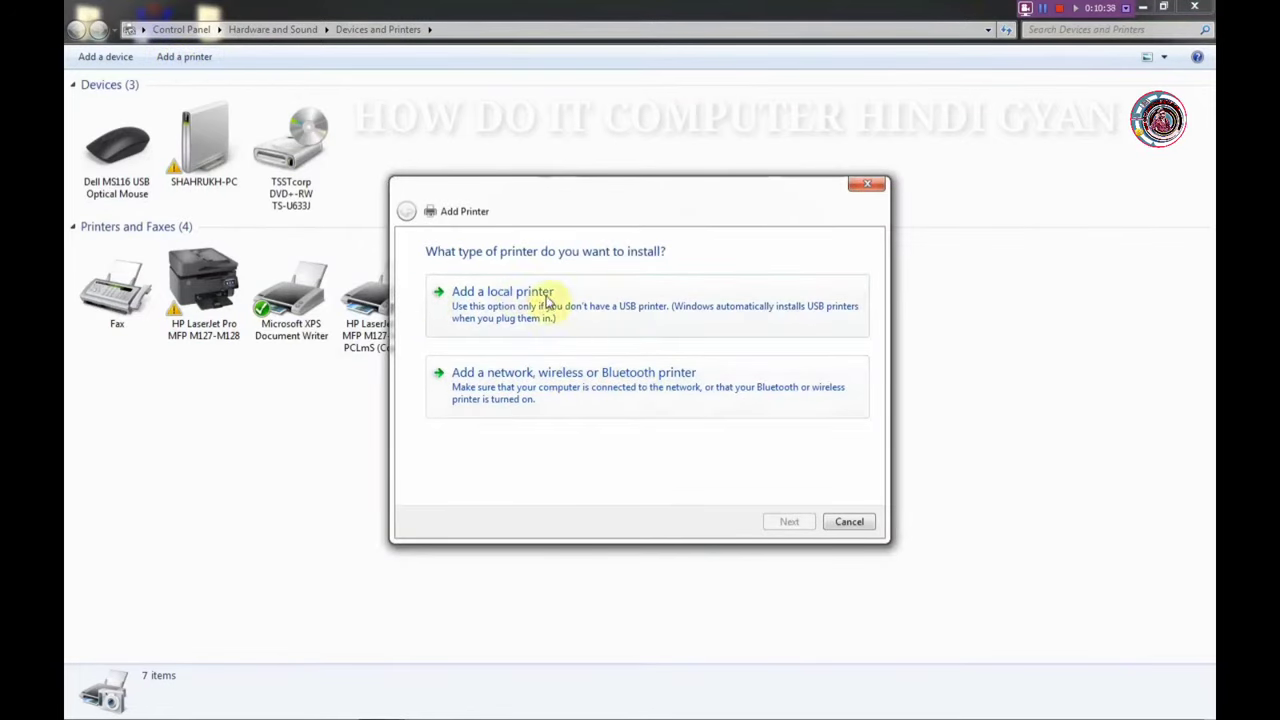
click(668, 310)
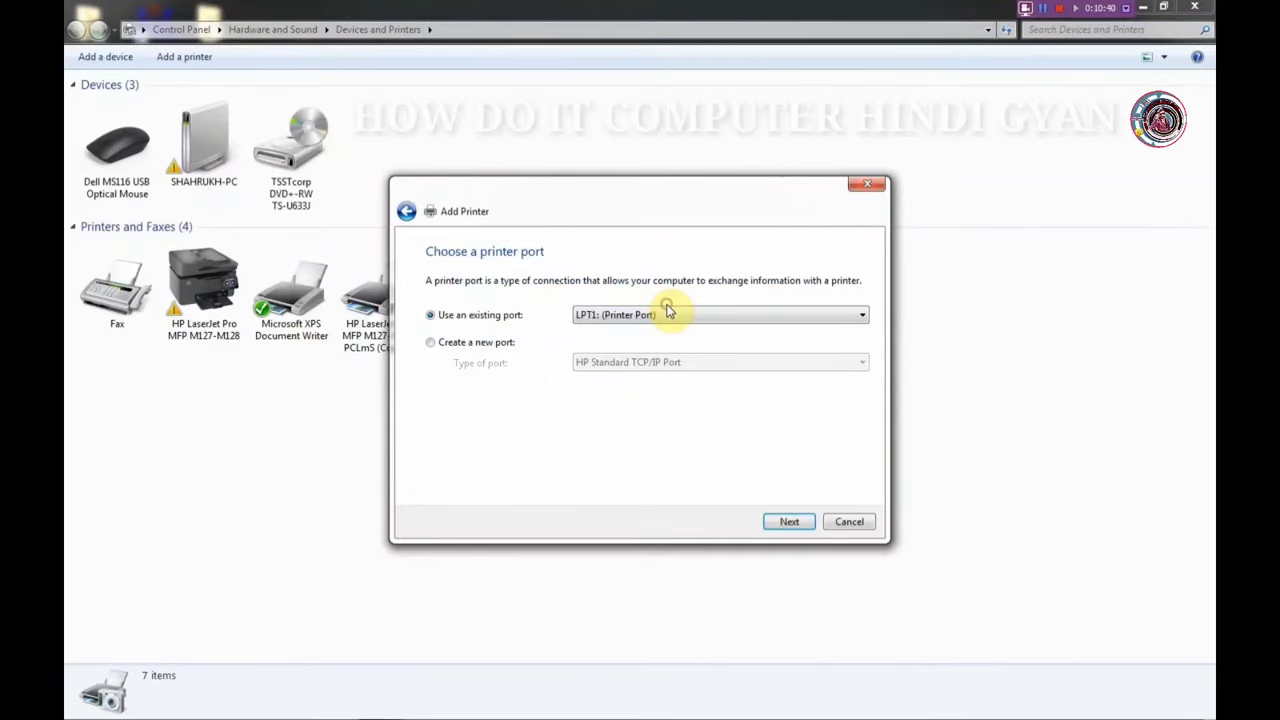
click(652, 317)
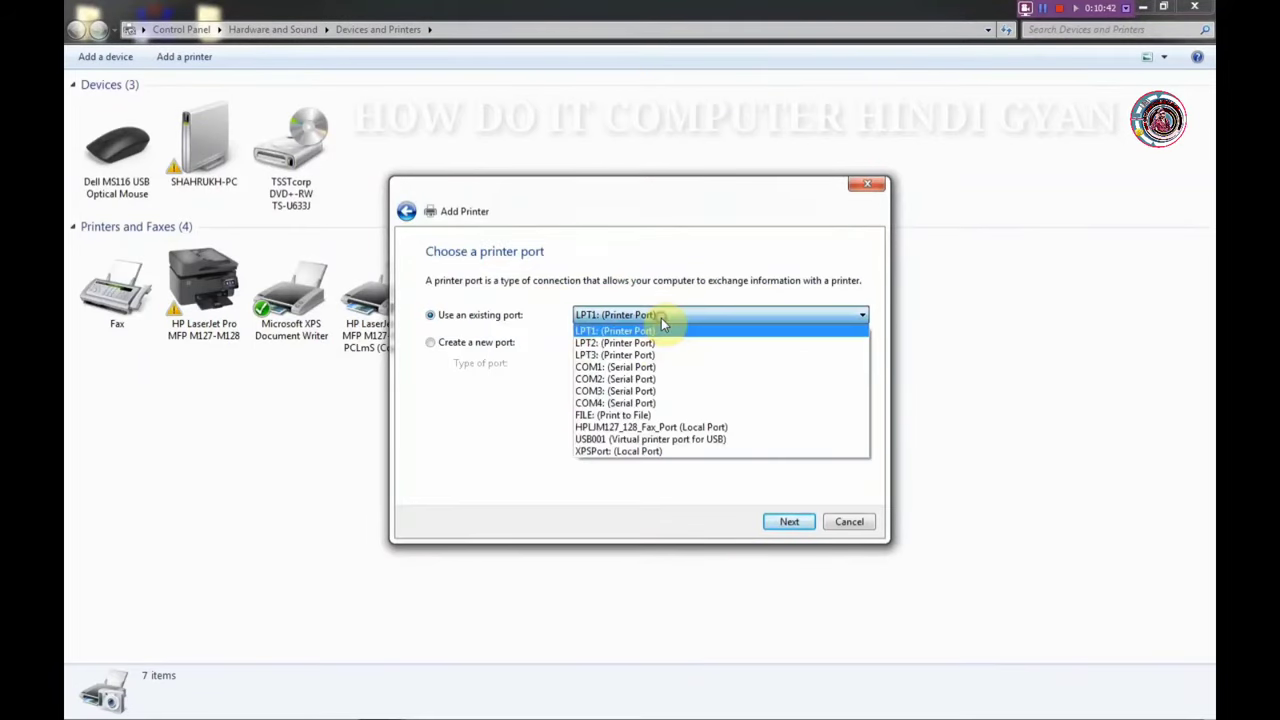
click(690, 440)
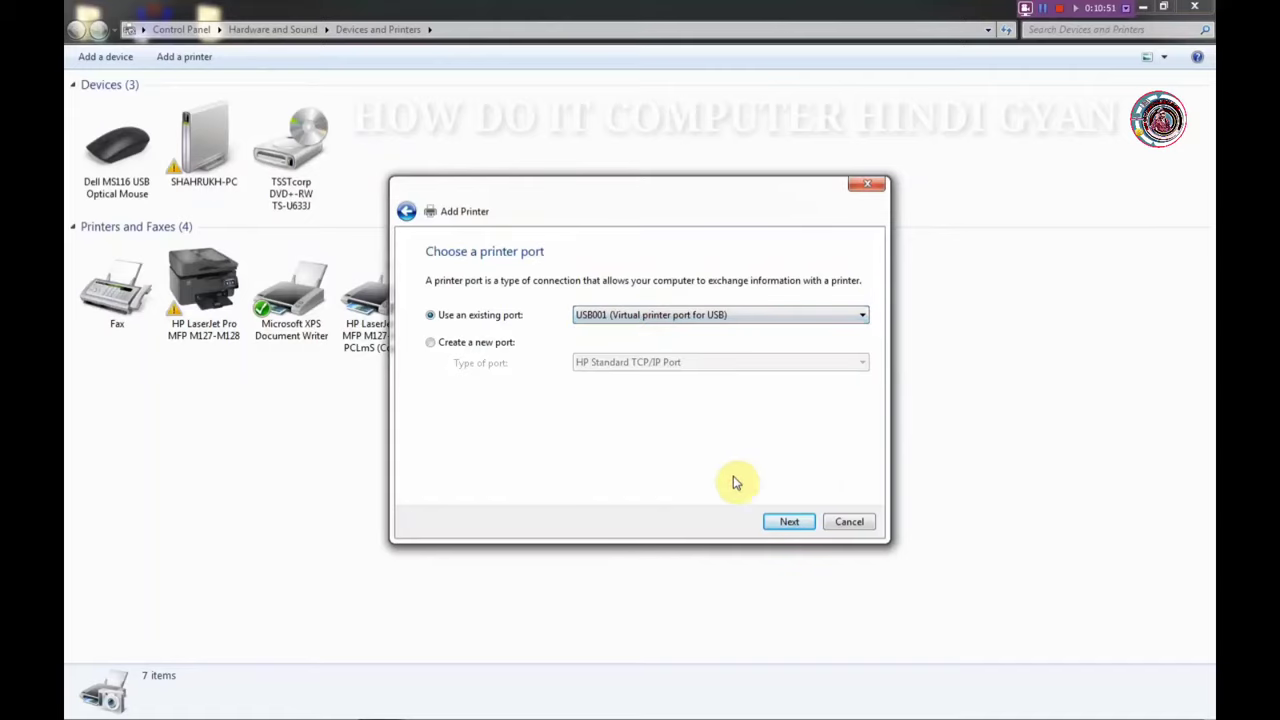
click(787, 521)
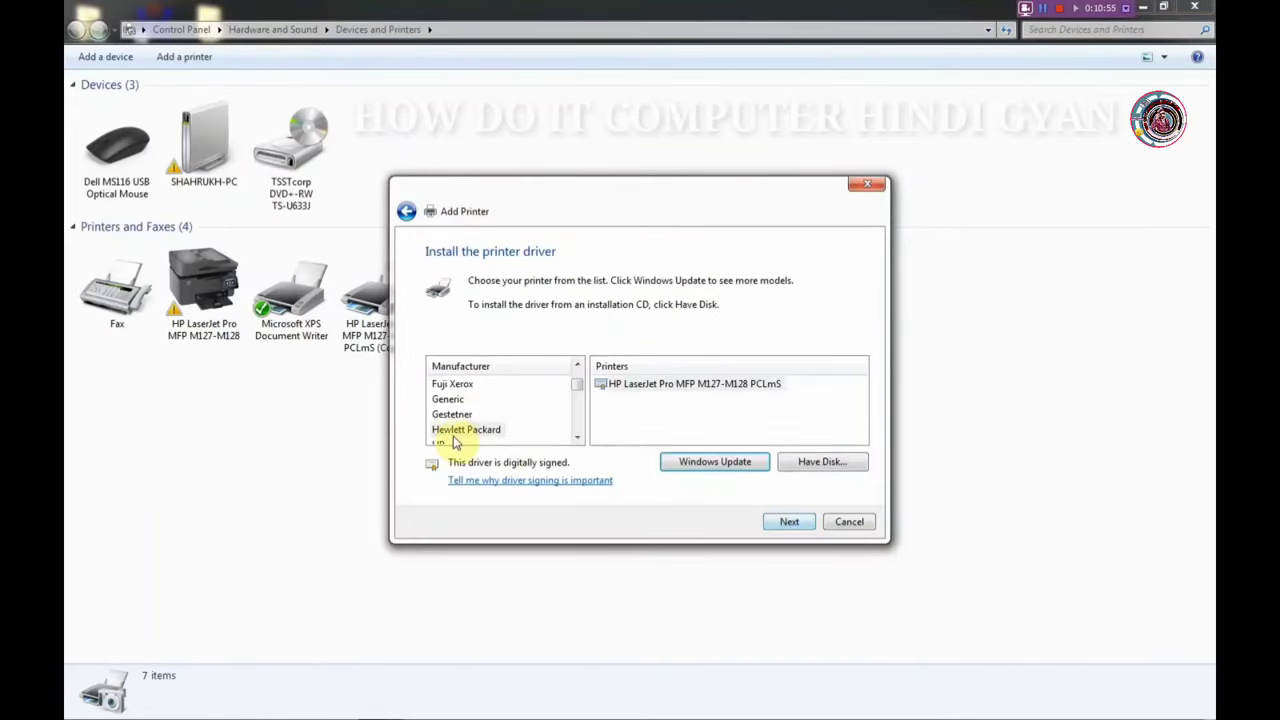
Install the Hewlett Packard HP LaserJet Pro MFP M127-M128 PCLmS driver, replacing the current driver and accepting the proposed printer name.
click(460, 430)
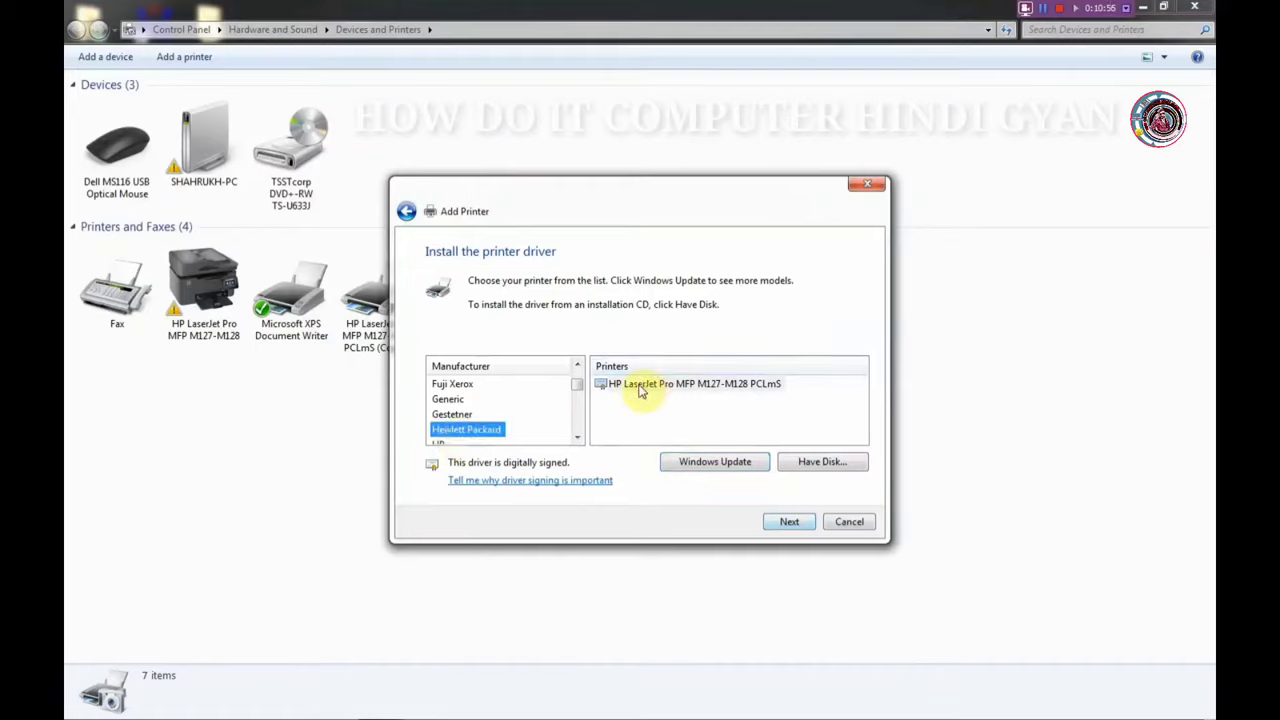
click(740, 385)
click(787, 521)
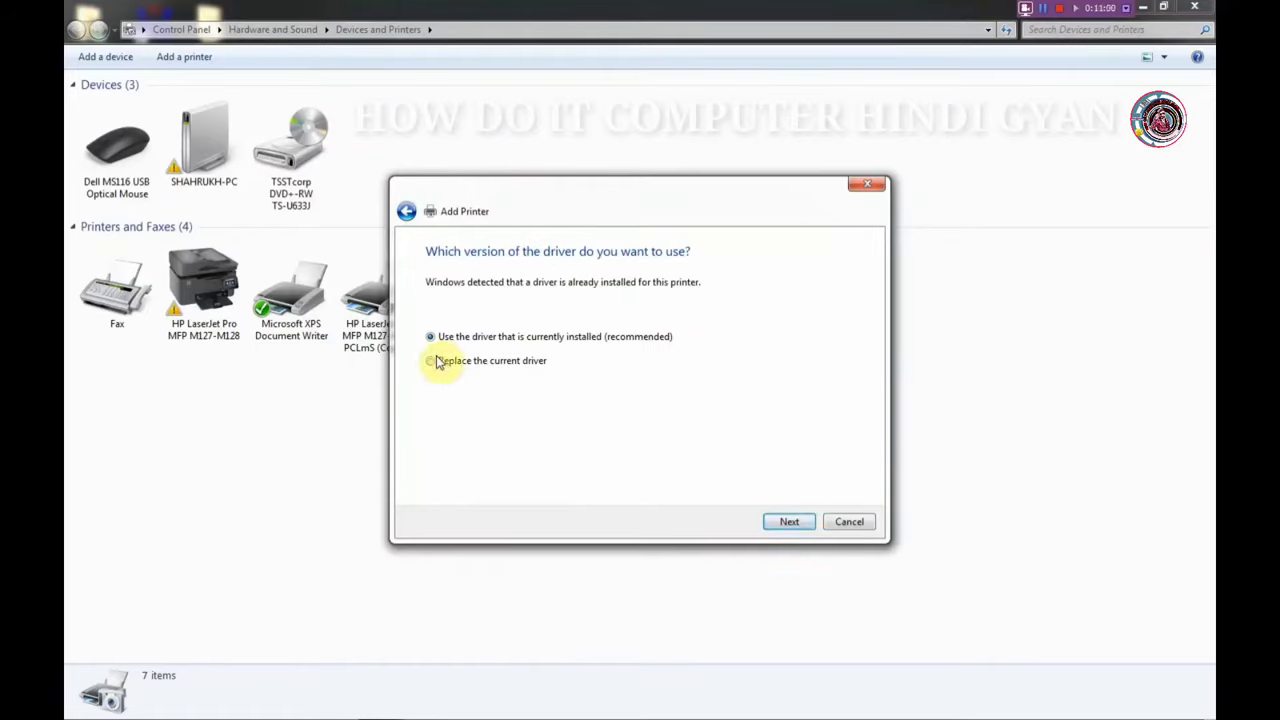
click(437, 362)
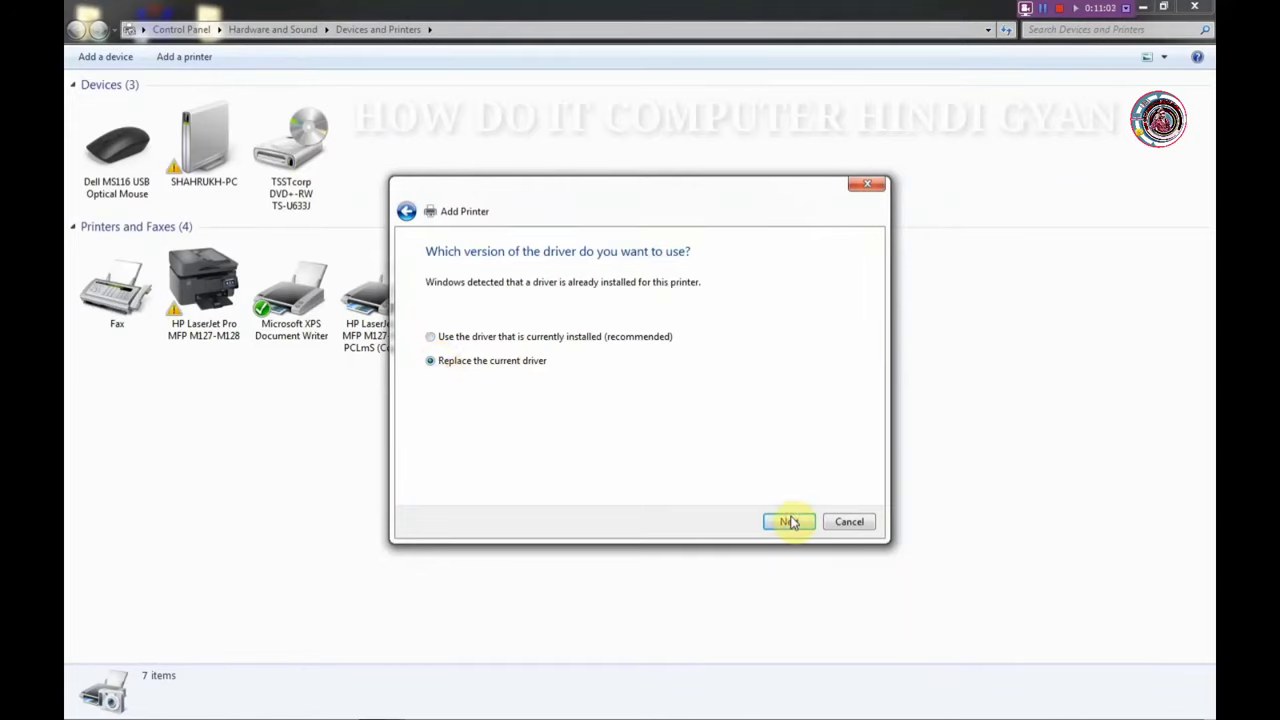
click(789, 521)
click(790, 522)
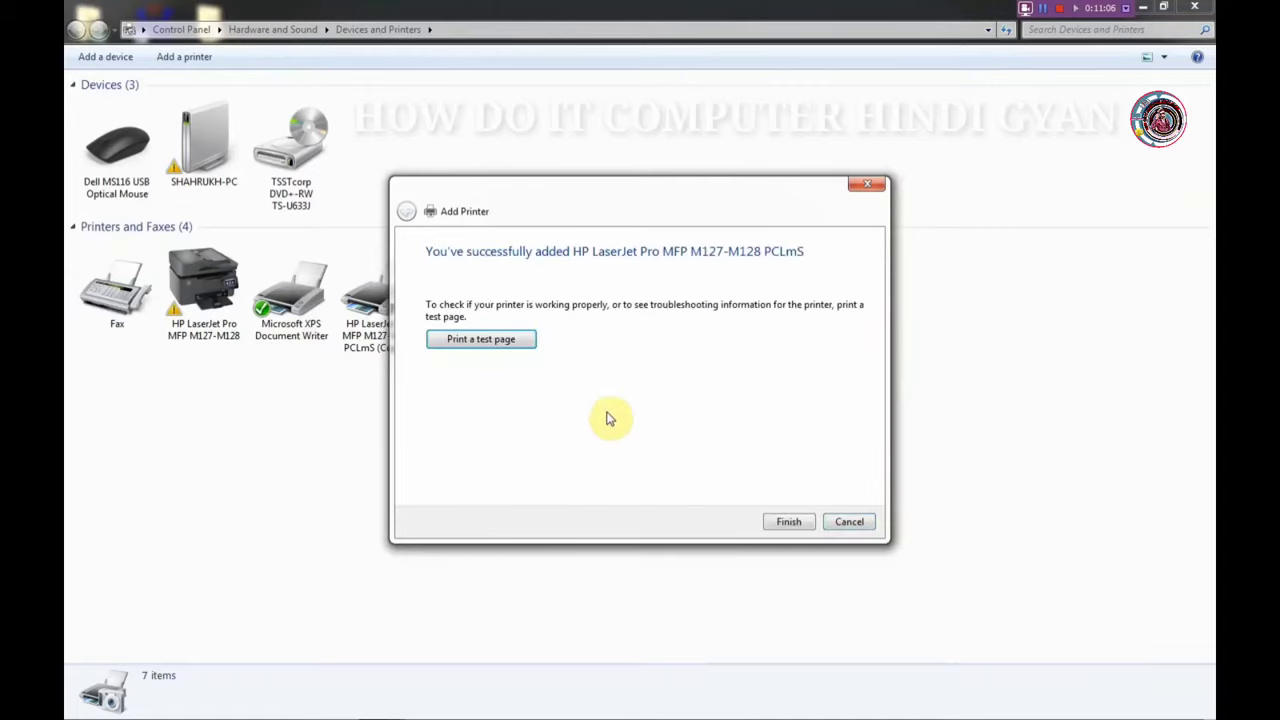
Print a test page on the newly added HP LaserJet Pro MFP M127-M128 PCLmS and finish the Add Printer wizard.
click(509, 339)
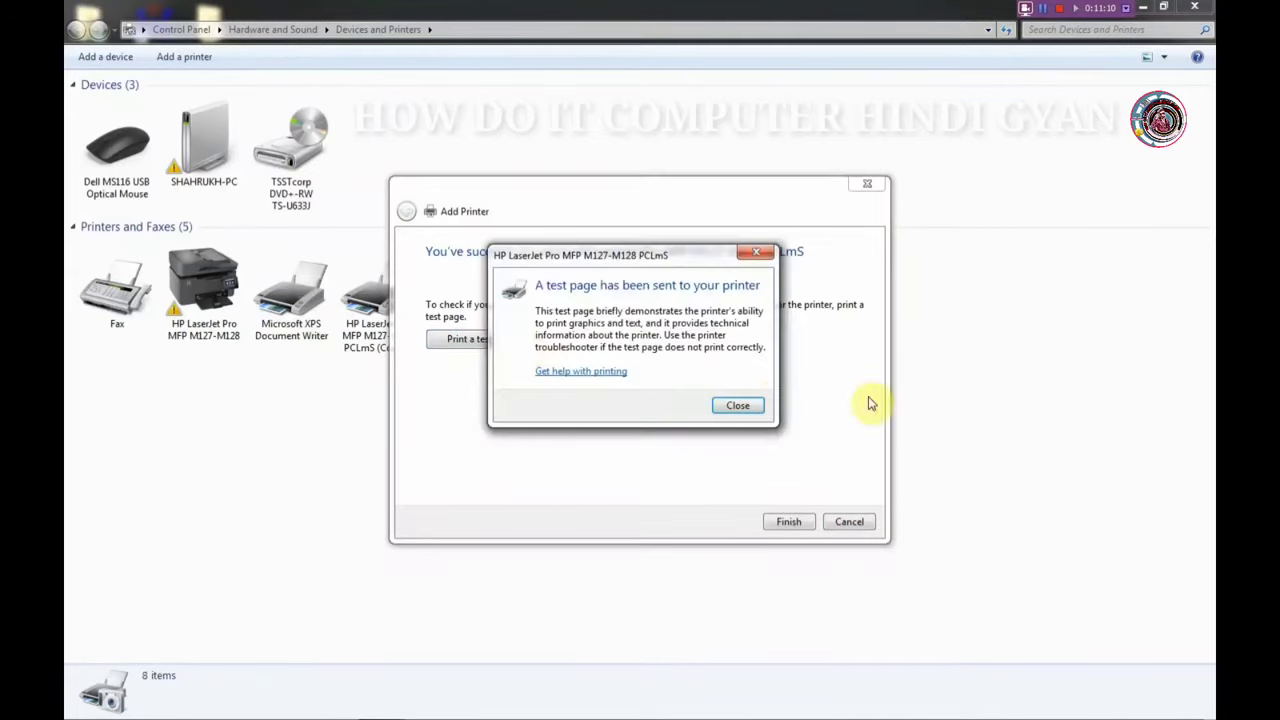
click(736, 406)
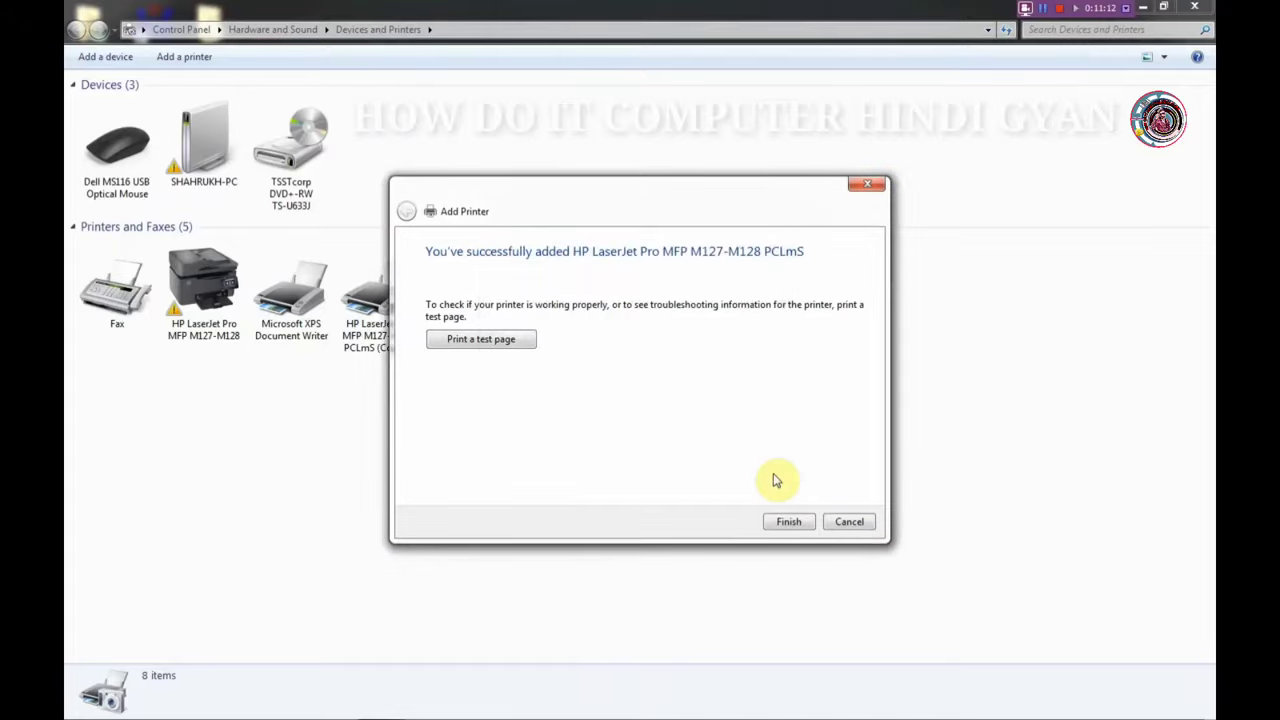
click(789, 522)
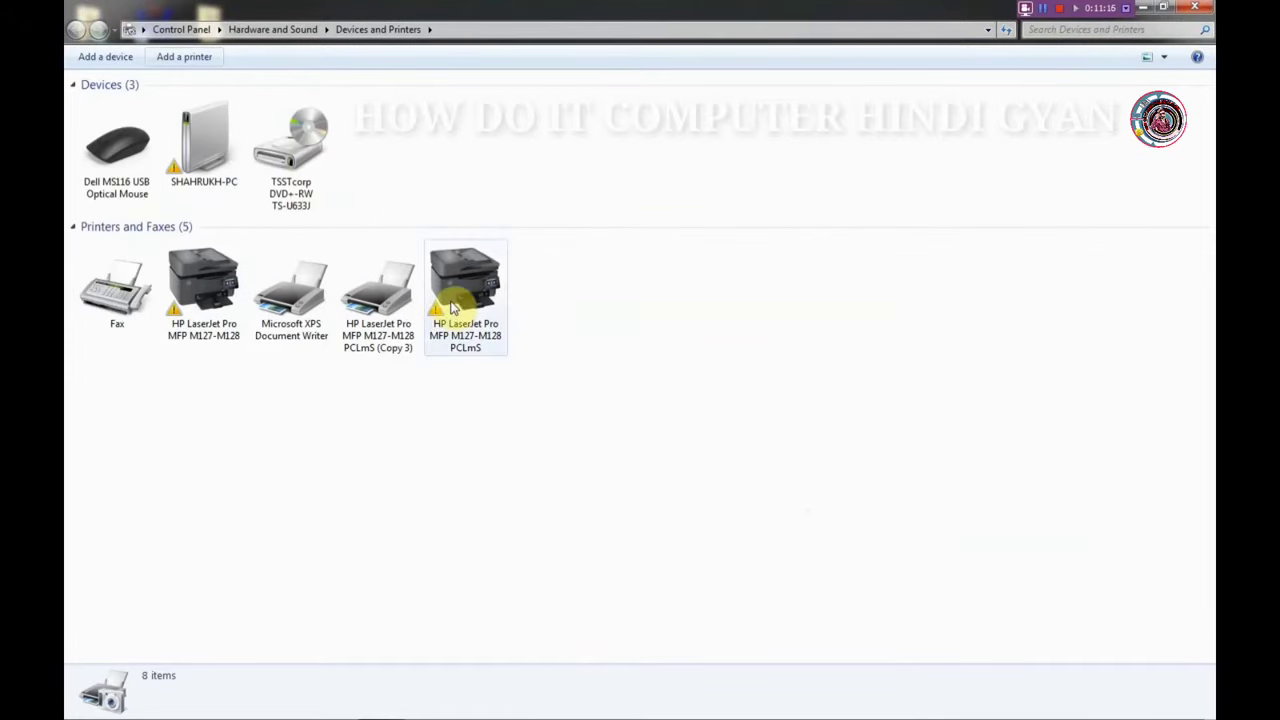
Refresh the Devices and Printers list after adding the printer.
right_click(651, 318)
click(710, 380)
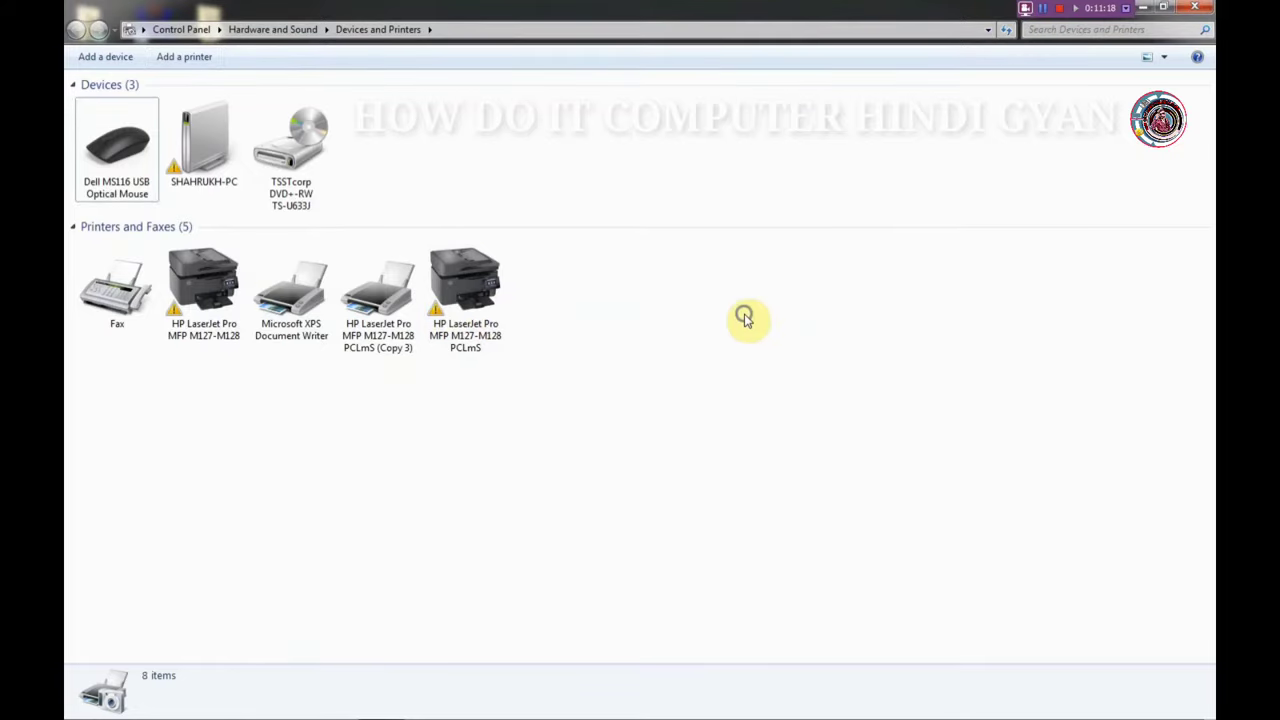
right_click(745, 315)
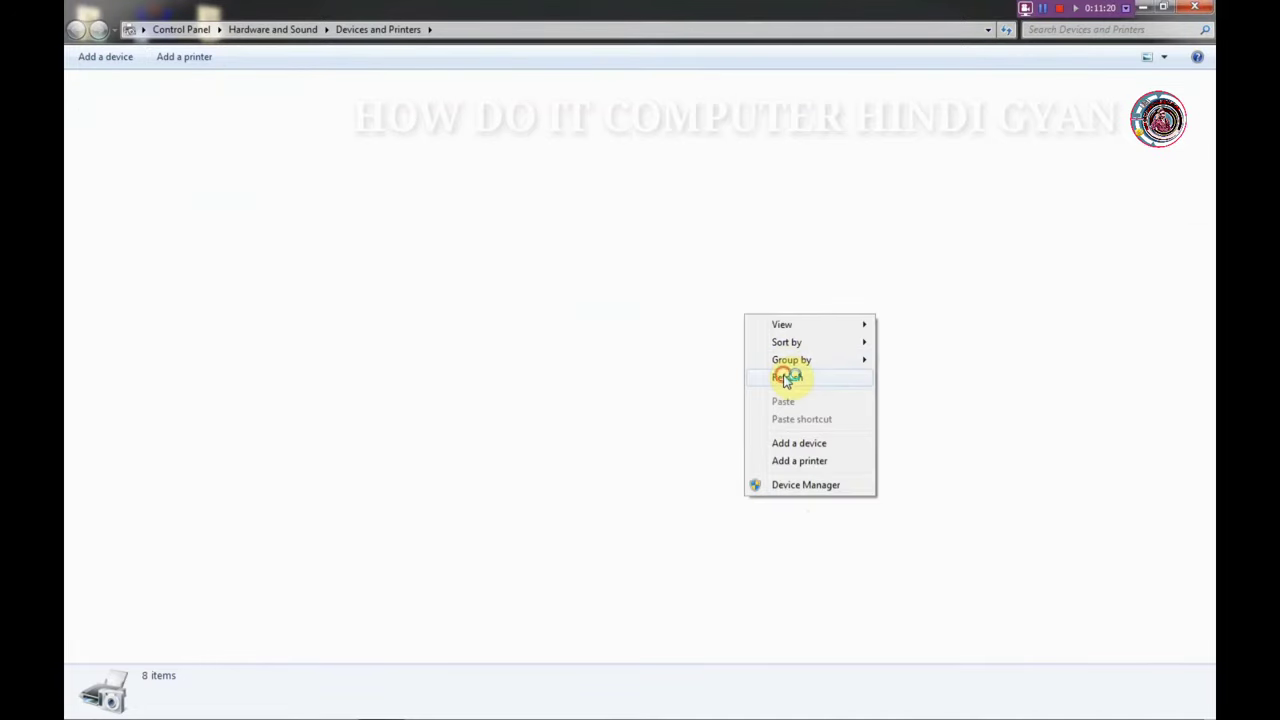
click(786, 379)
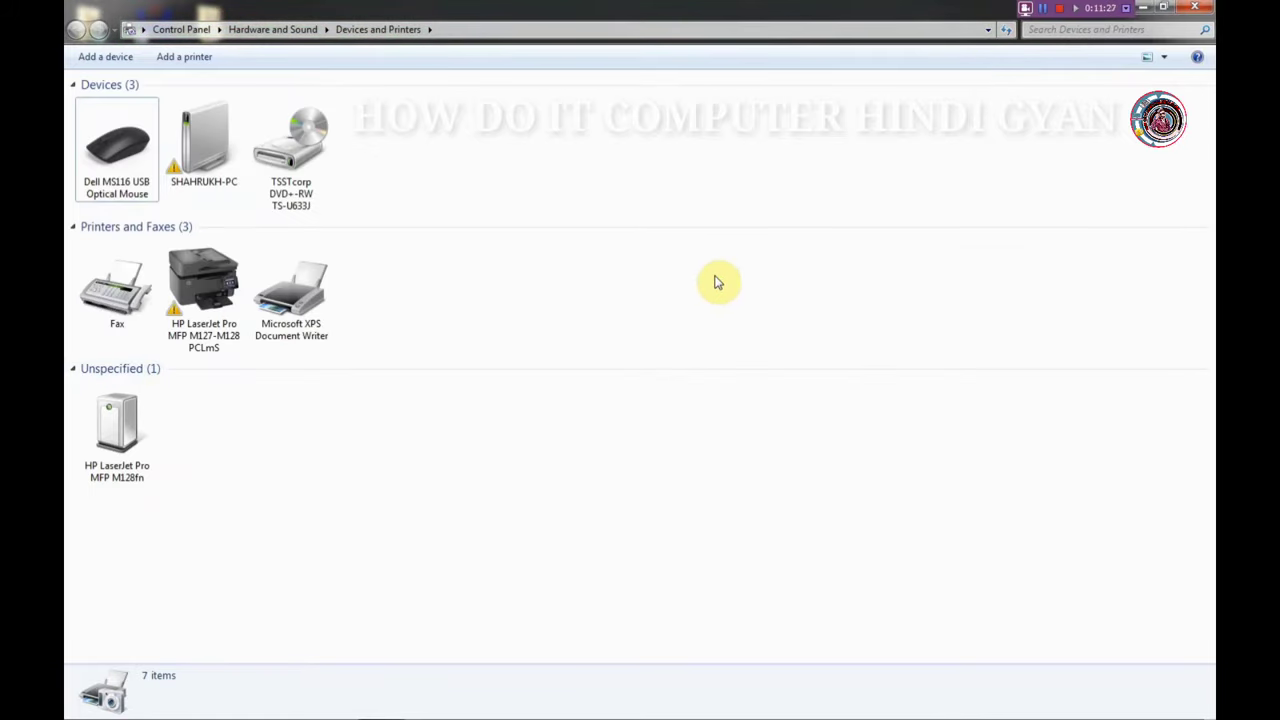
Open the Services console by running services.msc.
key(super+r)
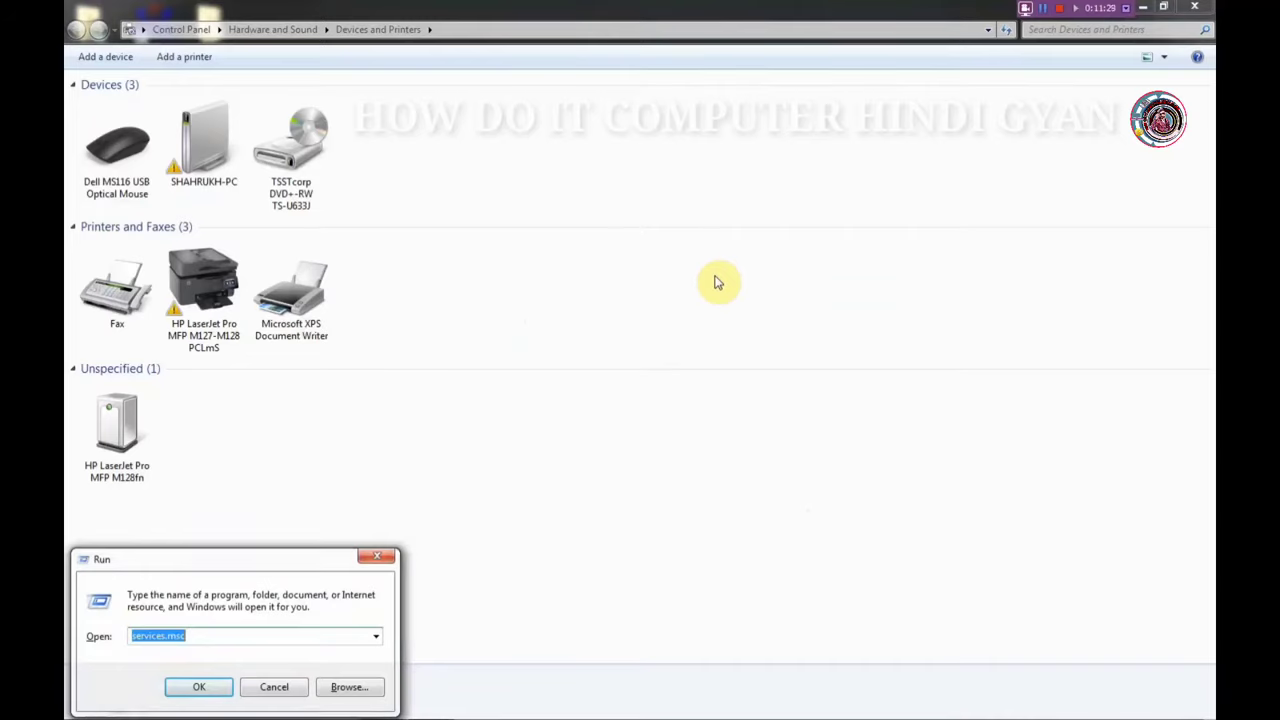
text(S)
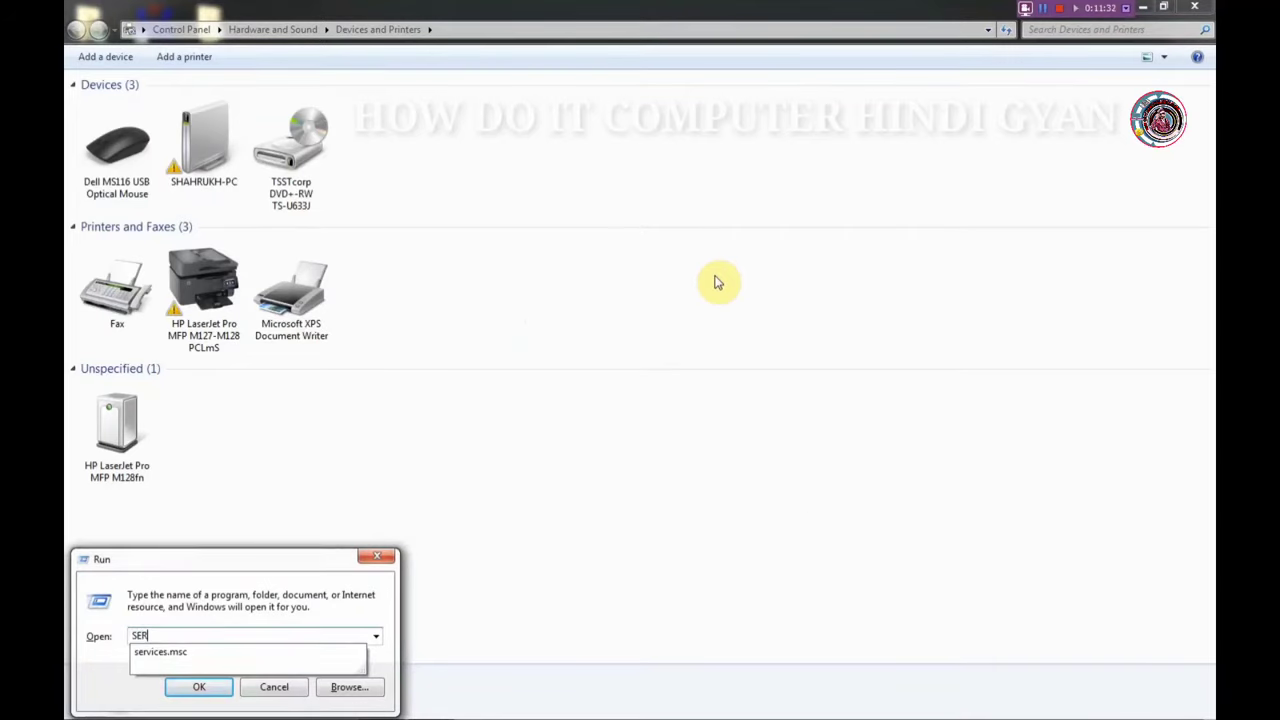
text(ERVICES.)
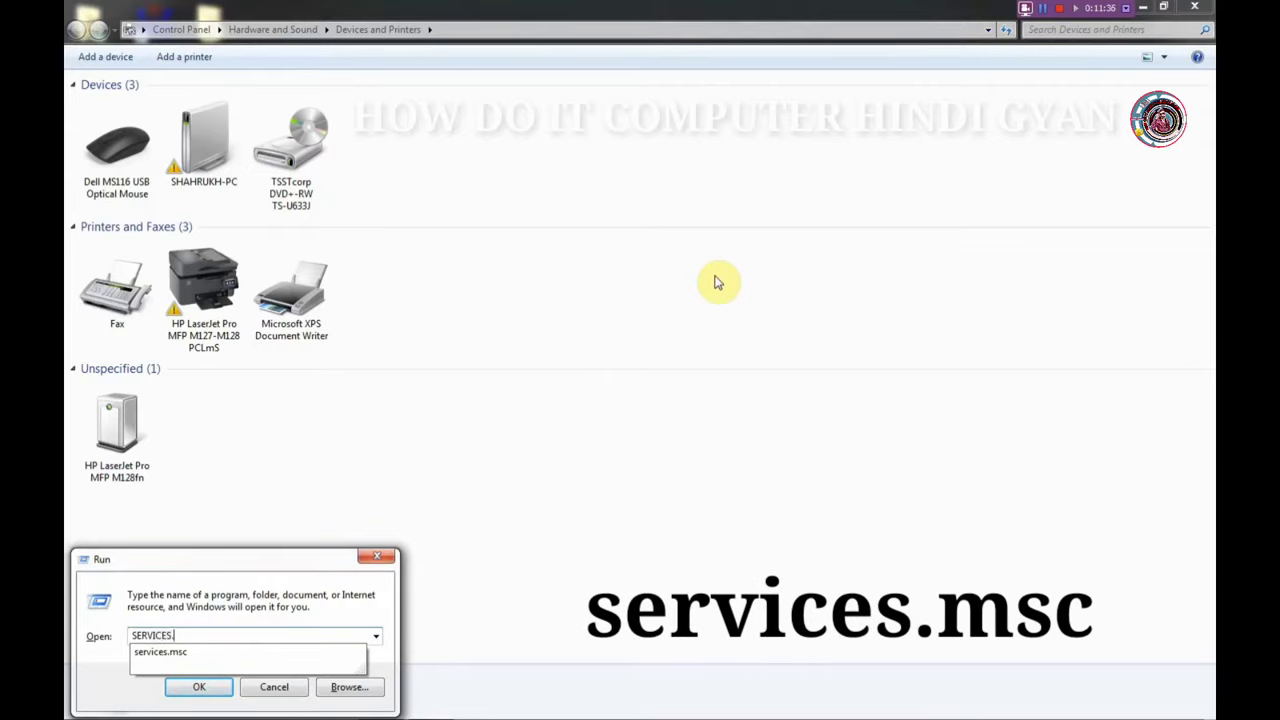
text(MSC)
key(Return)
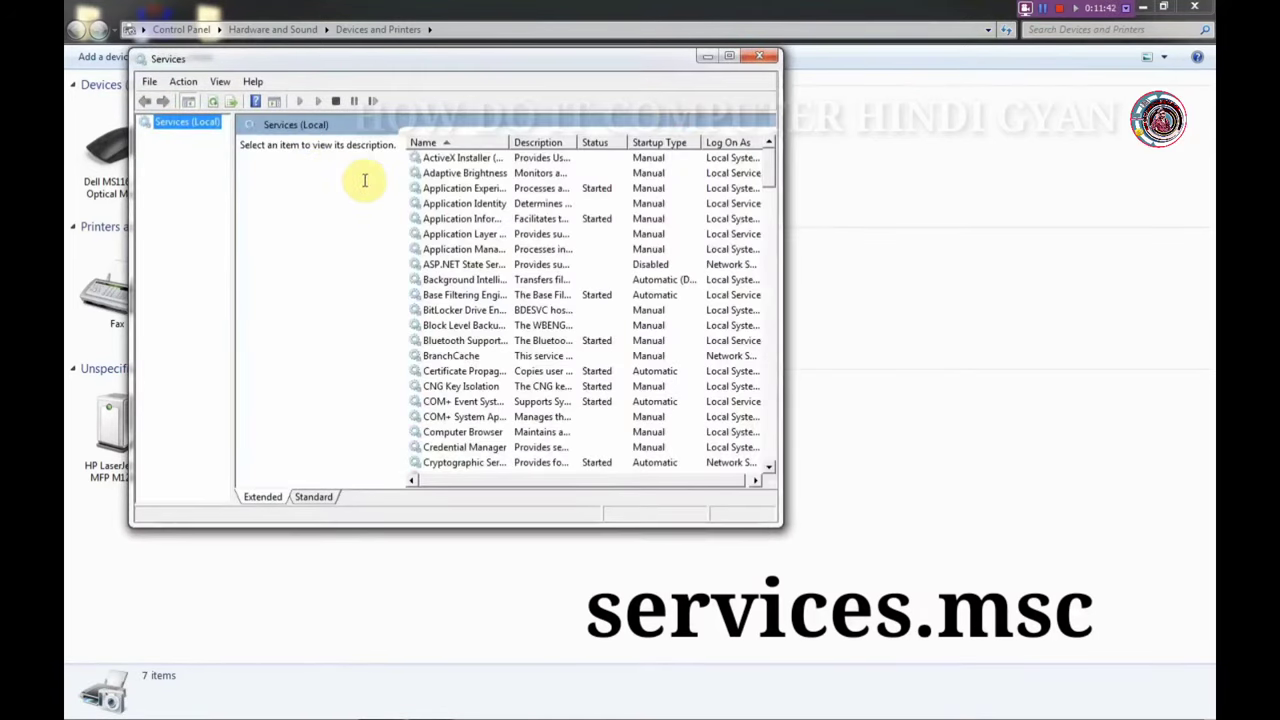
Find the Print Spooler service in the services list and stop it.
click(531, 266)
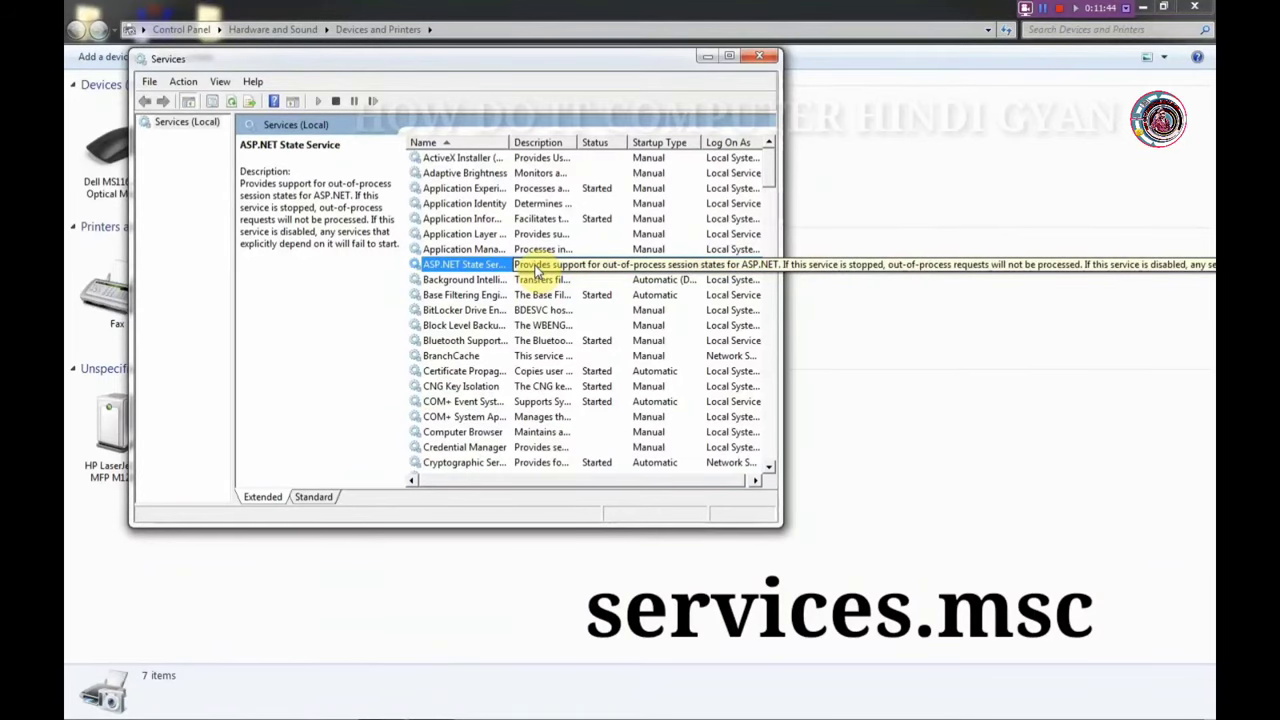
key(p)
key(e)
key(Down)
key(Down)
key(Down)
key(Down)
key(Down)
key(Down)
key(Down)
key(Down)
key(Down)
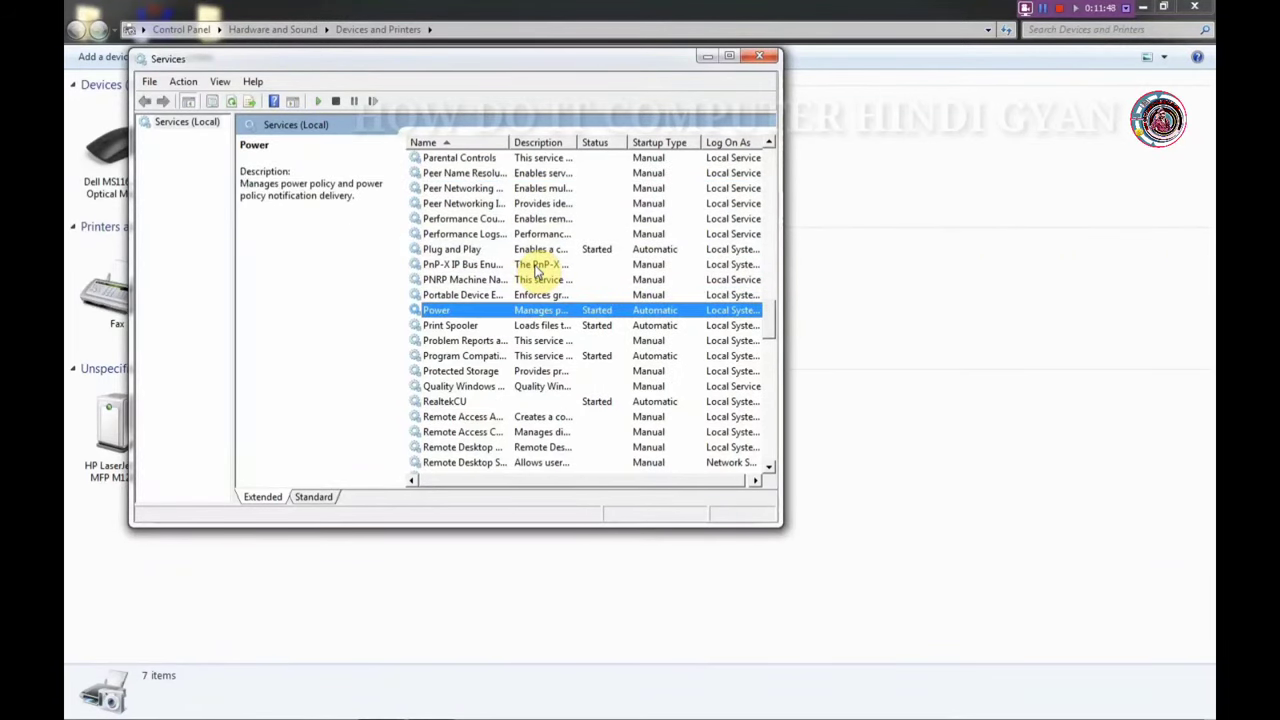
click(541, 326)
right_click(541, 326)
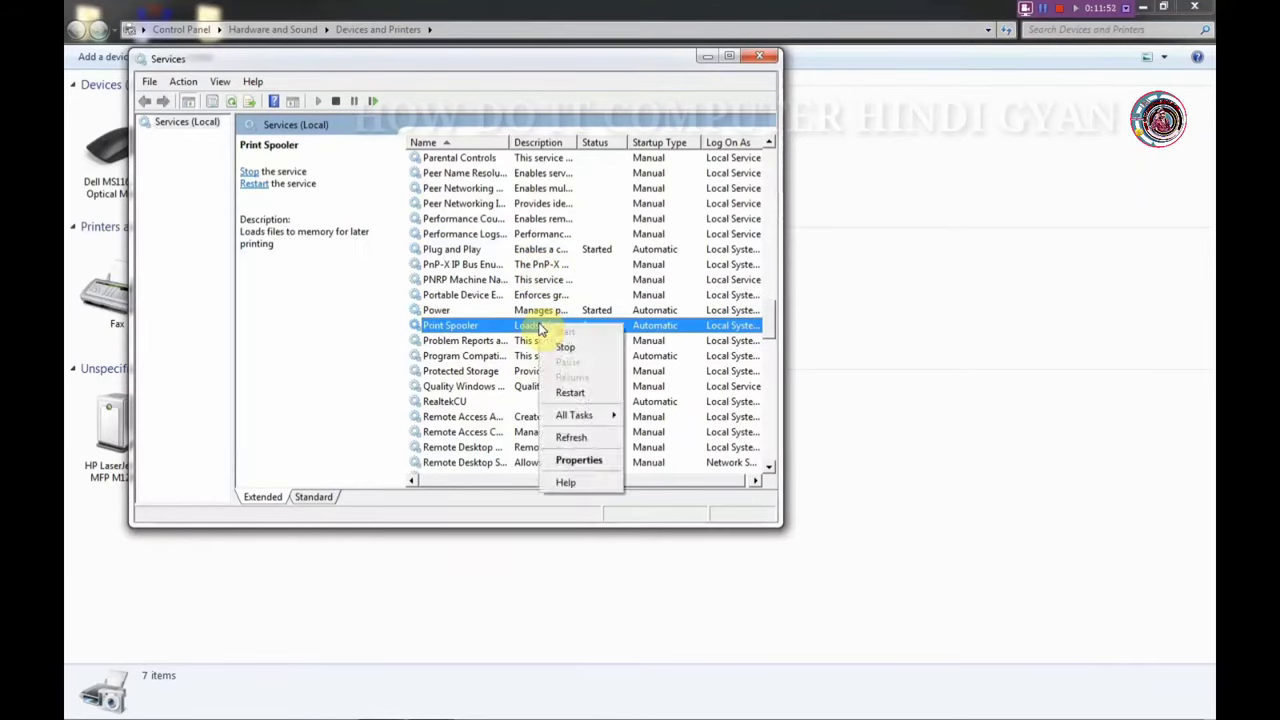
click(565, 357)
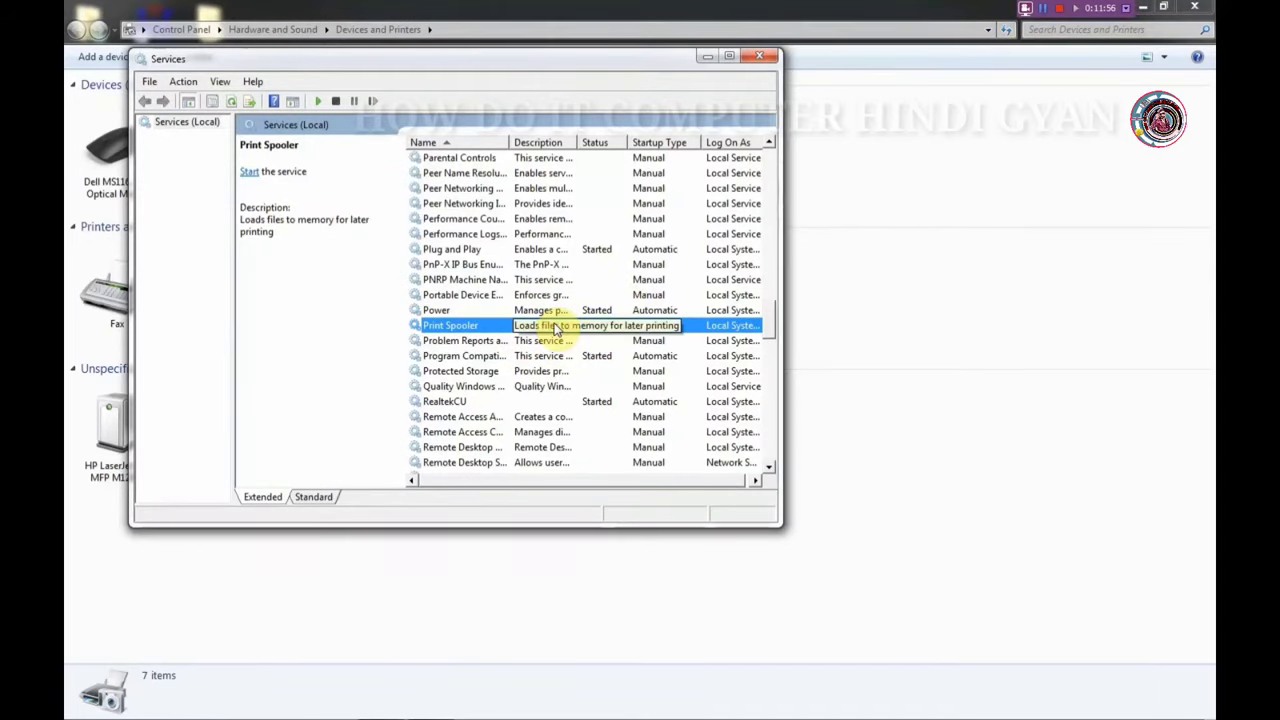
Return to Devices and Printers and refresh the list with the Print Spooler stopped.
right_click(1088, 317)
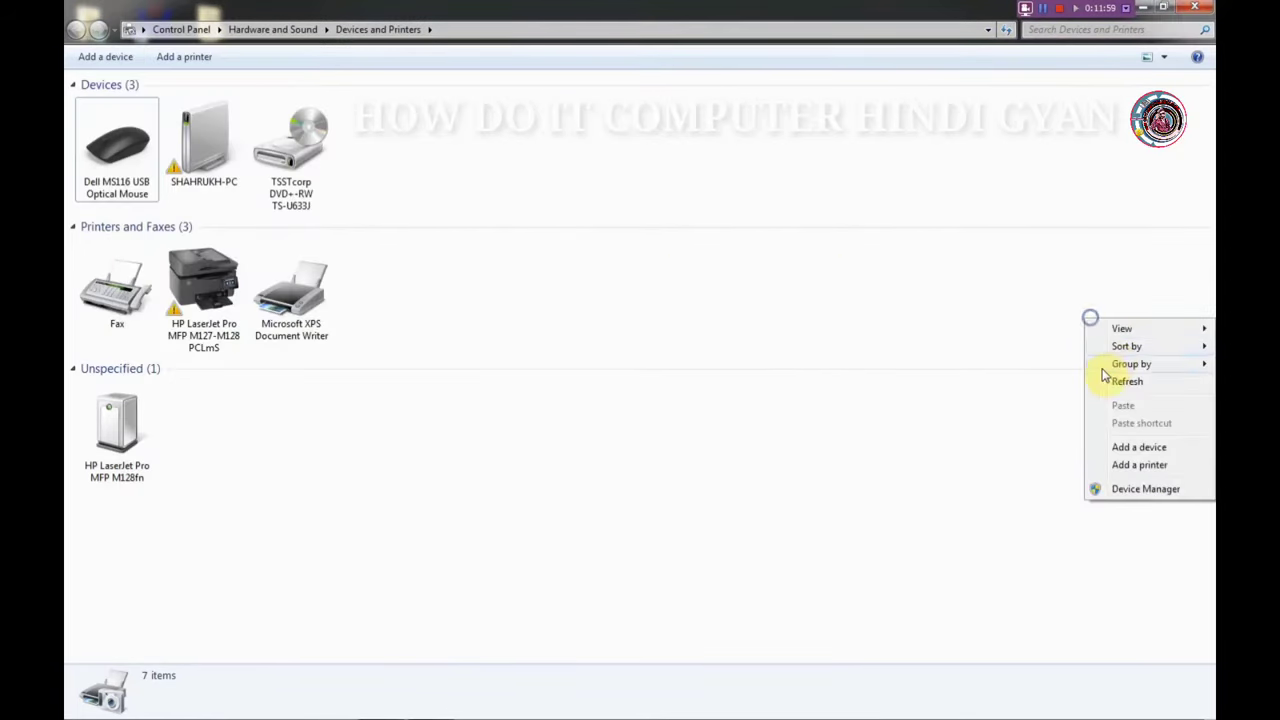
click(1110, 380)
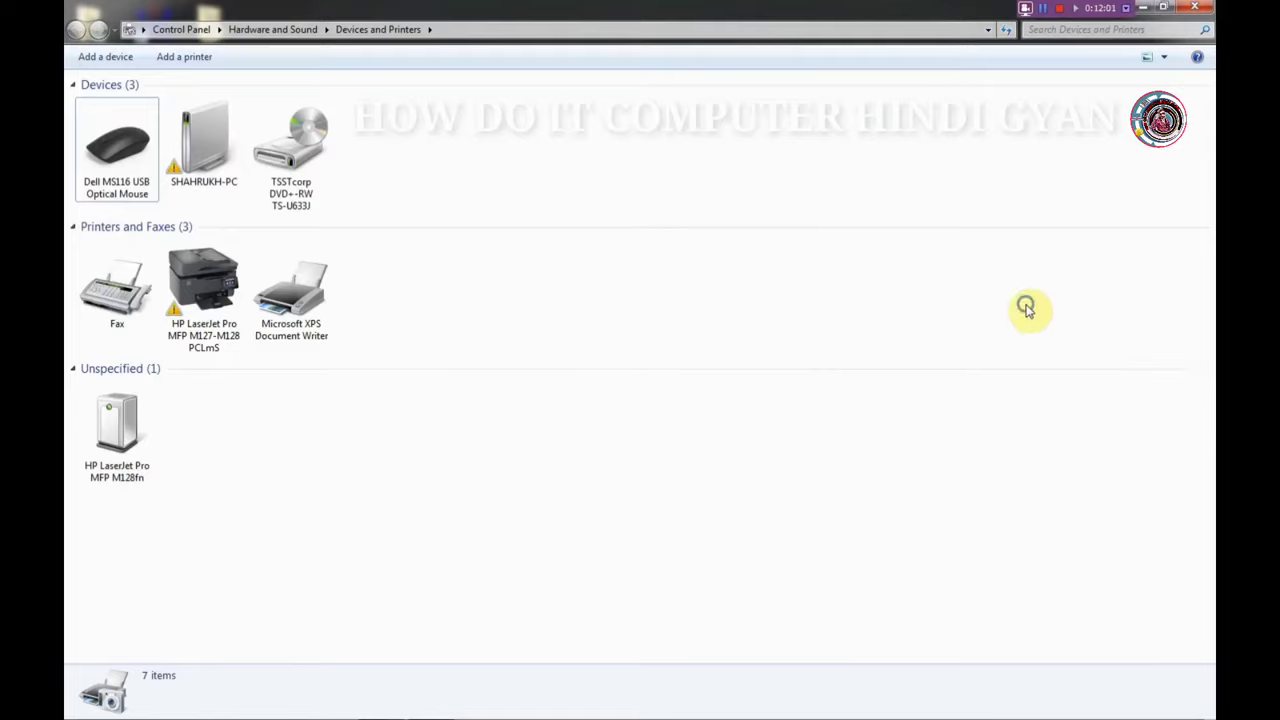
right_click(1011, 293)
click(1051, 354)
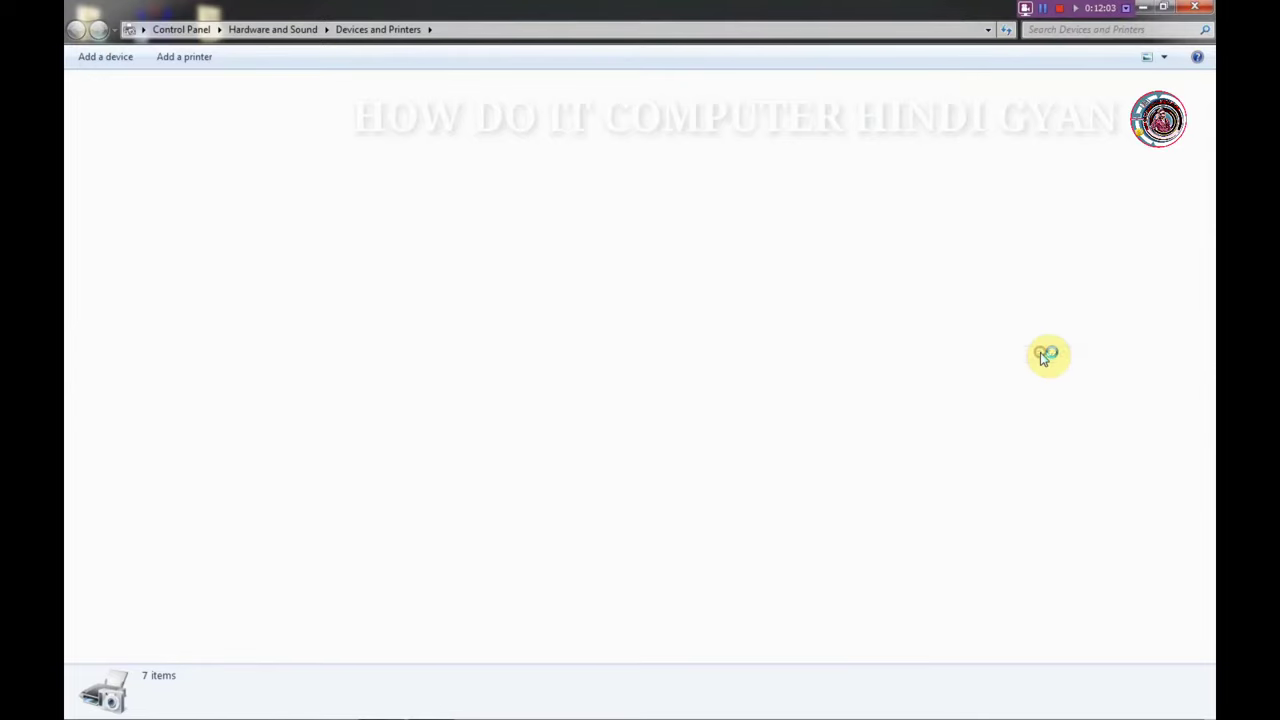
Switch back to the Services console and start the Print Spooler service.
mouse_move(553, 714)
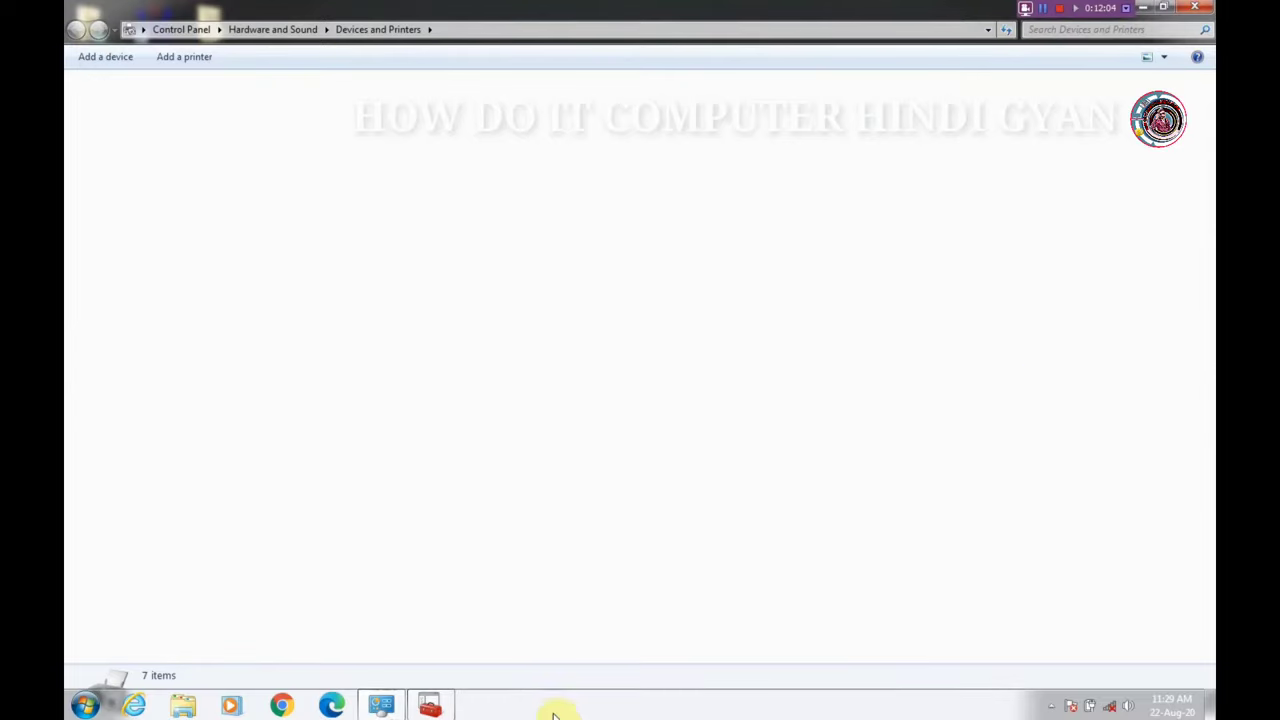
click(449, 707)
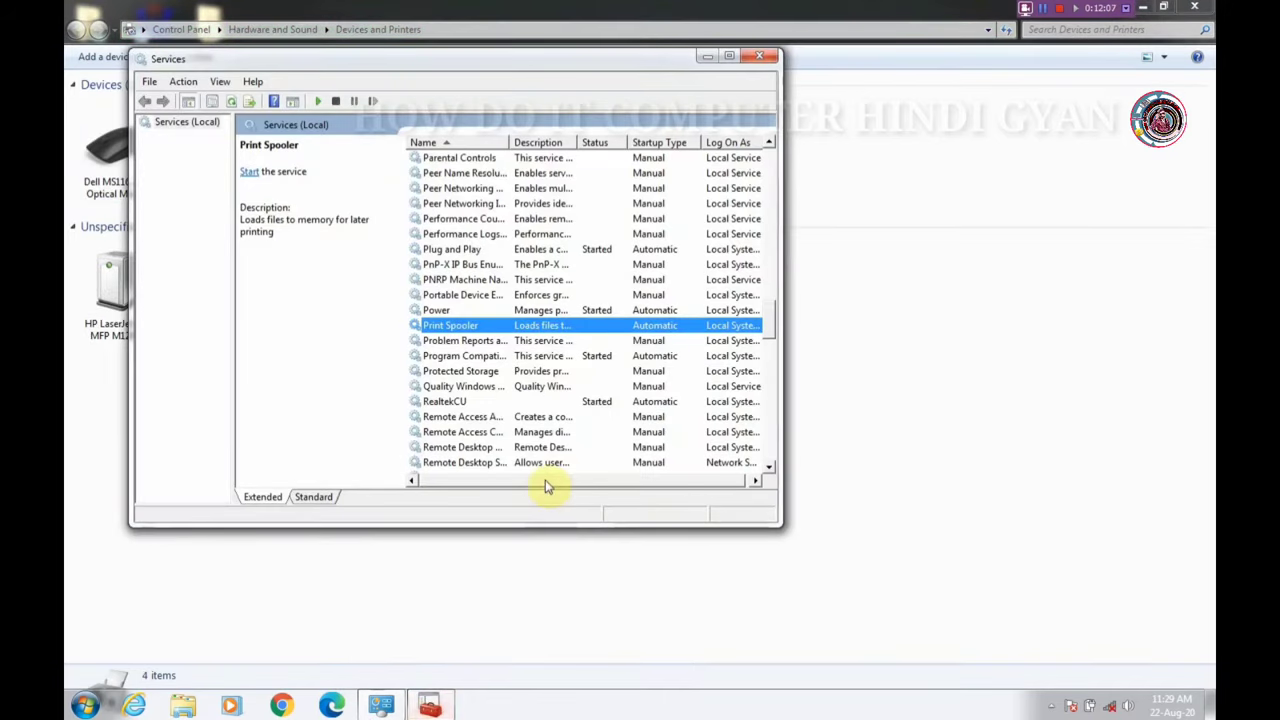
right_click(671, 333)
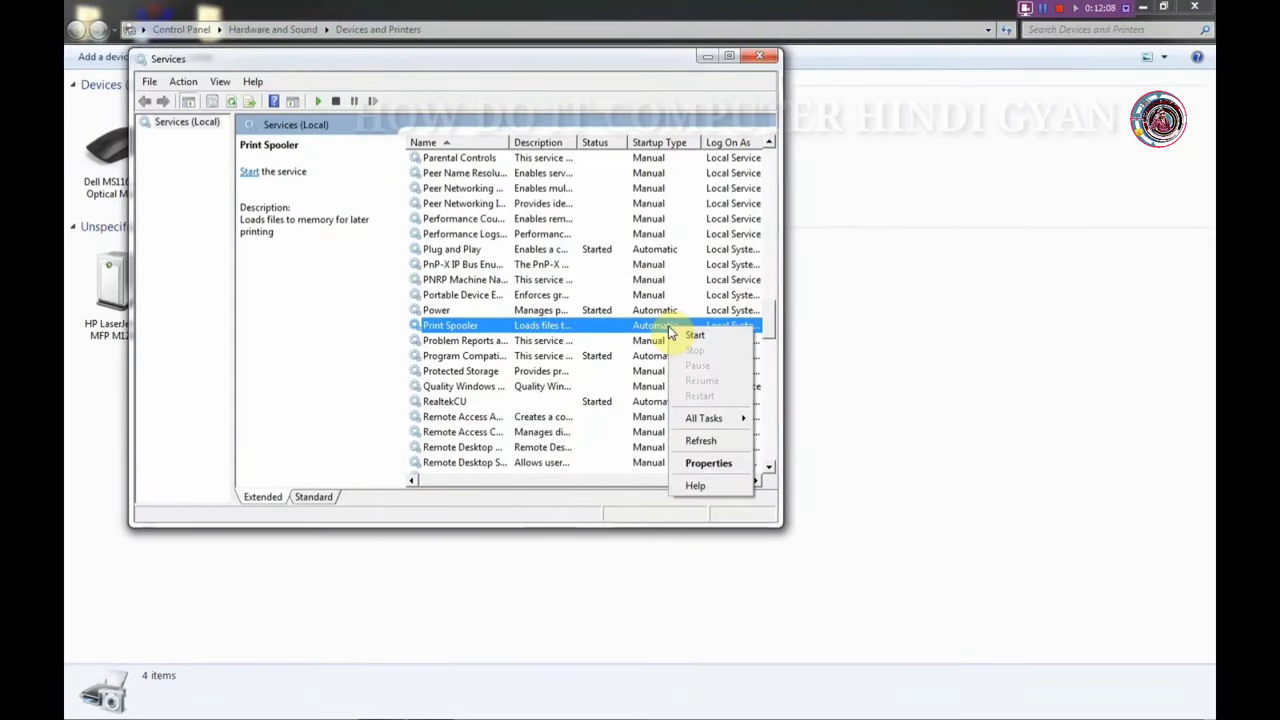
click(686, 338)
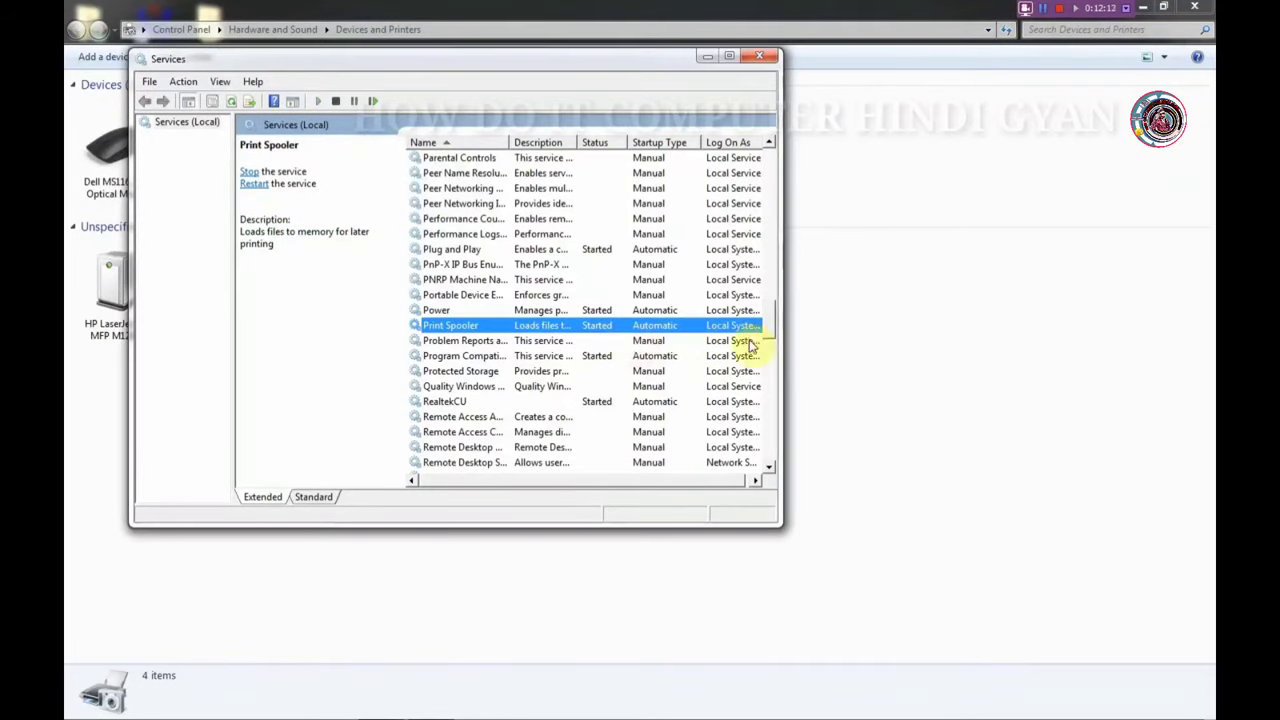
Return to Devices and Printers and refresh the list with the Print Spooler running again.
key(alt+F4)
right_click(934, 337)
click(951, 400)
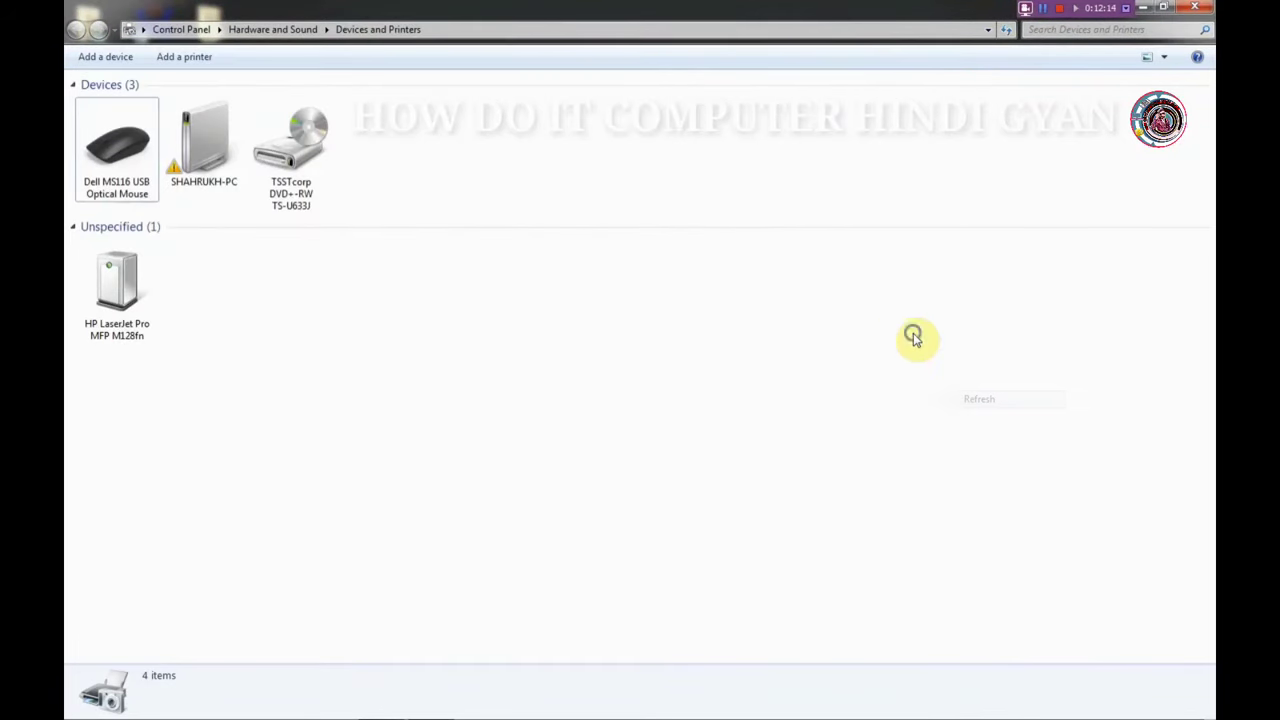
right_click(940, 387)
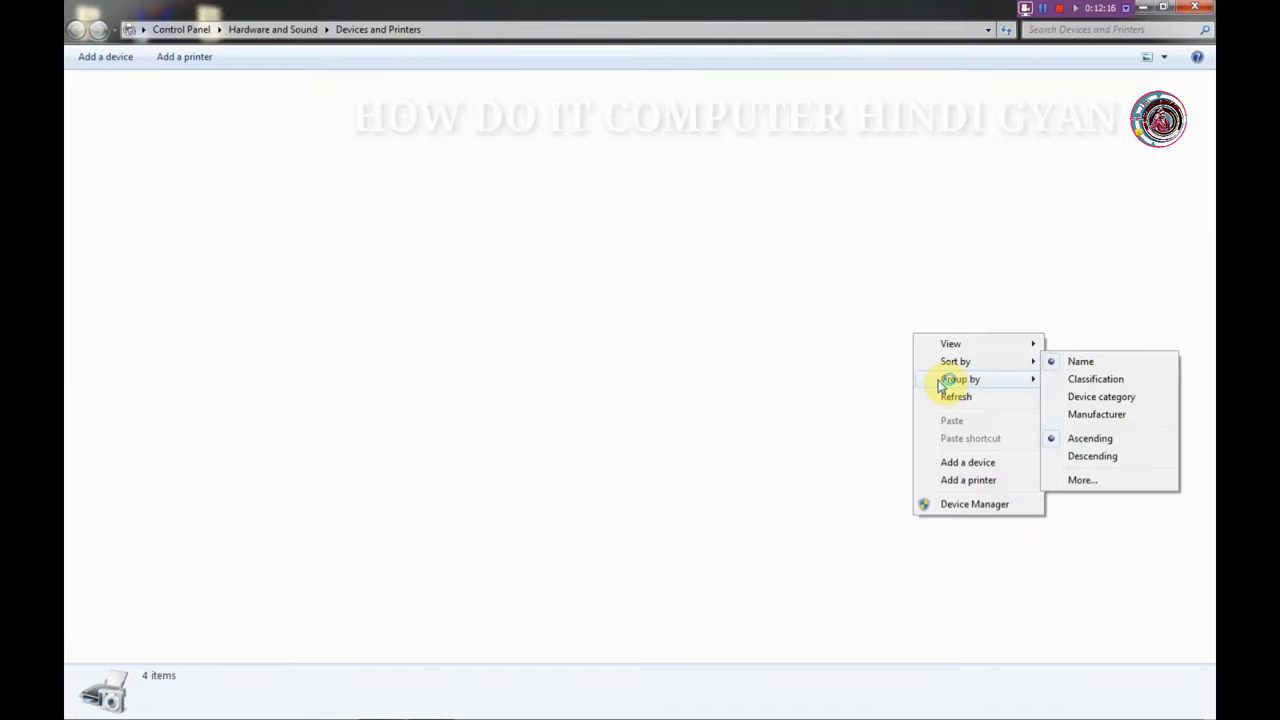
click(952, 399)
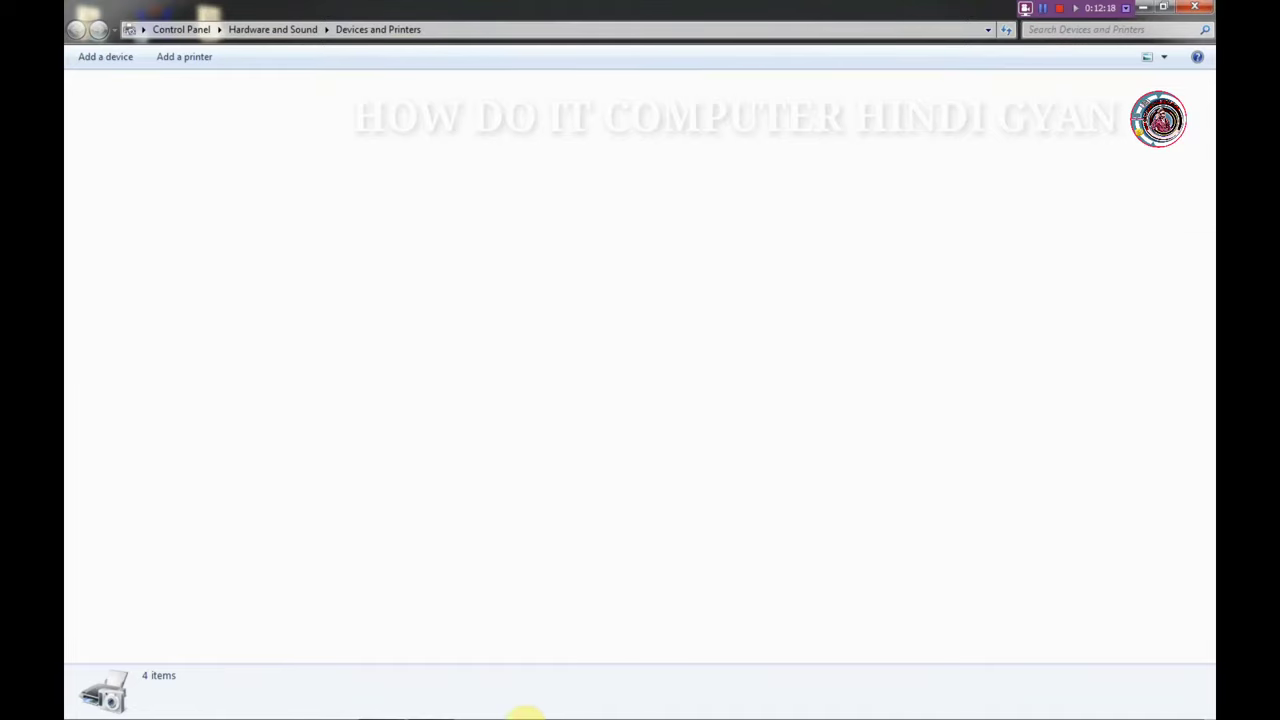
Check the Print Spooler's status in the Services console and close the console.
mouse_move(523, 714)
click(440, 707)
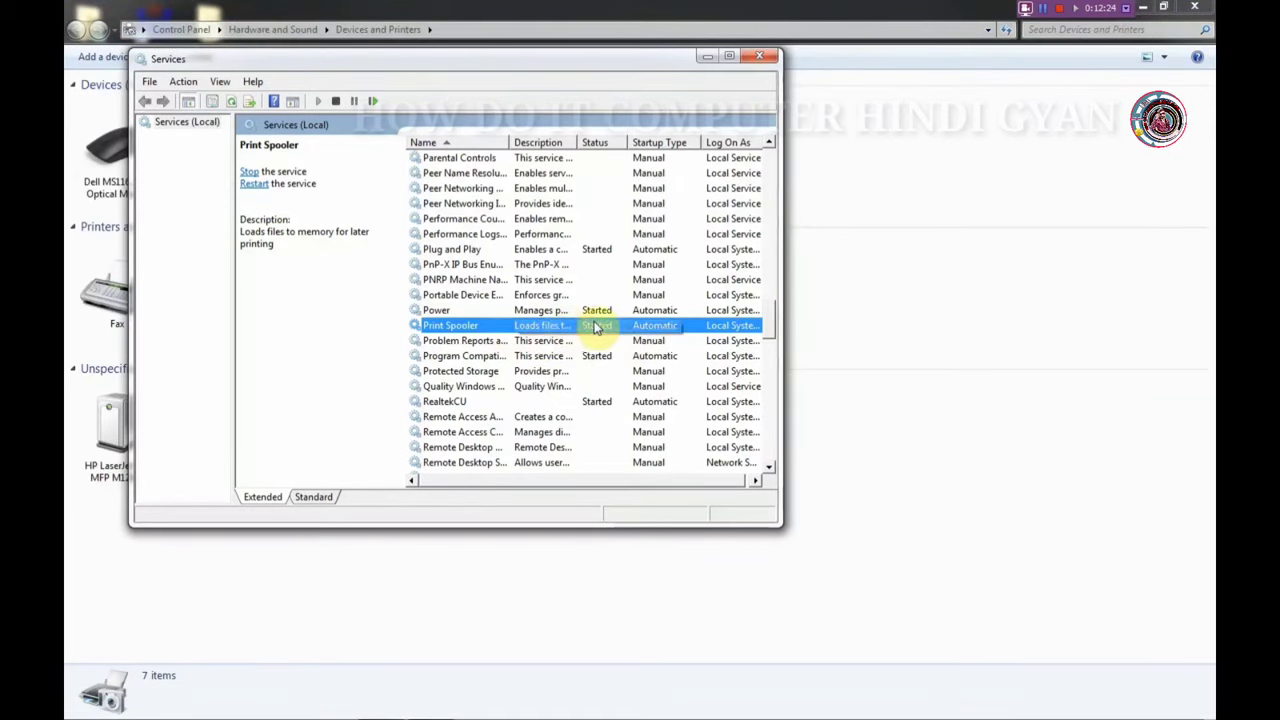
click(760, 55)
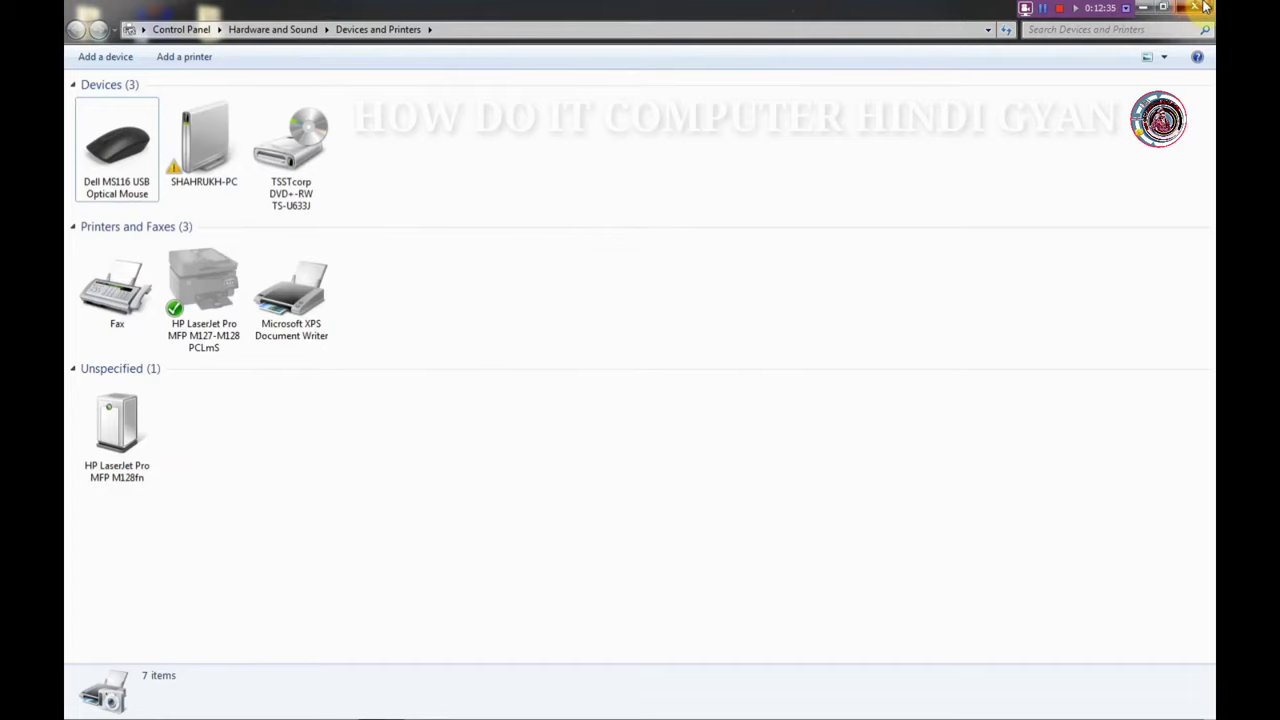
Close the Devices and Printers window and restart the computer.
click(1204, 7)
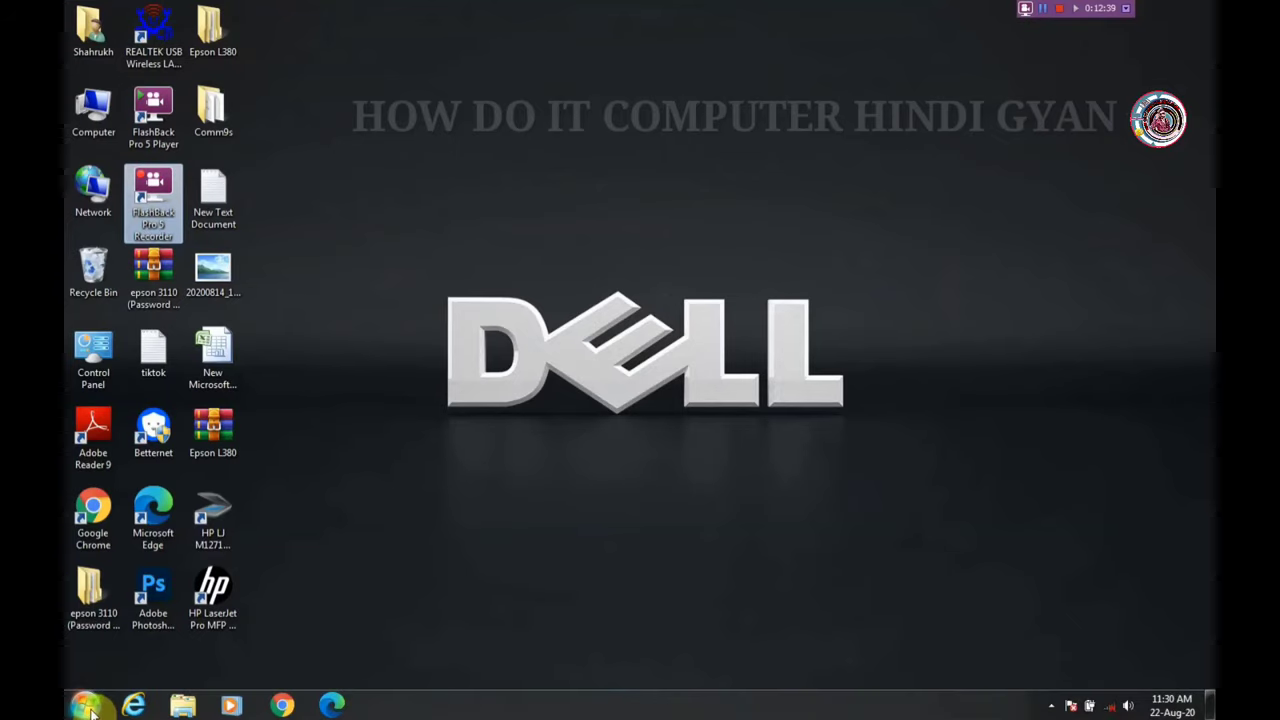
click(82, 706)
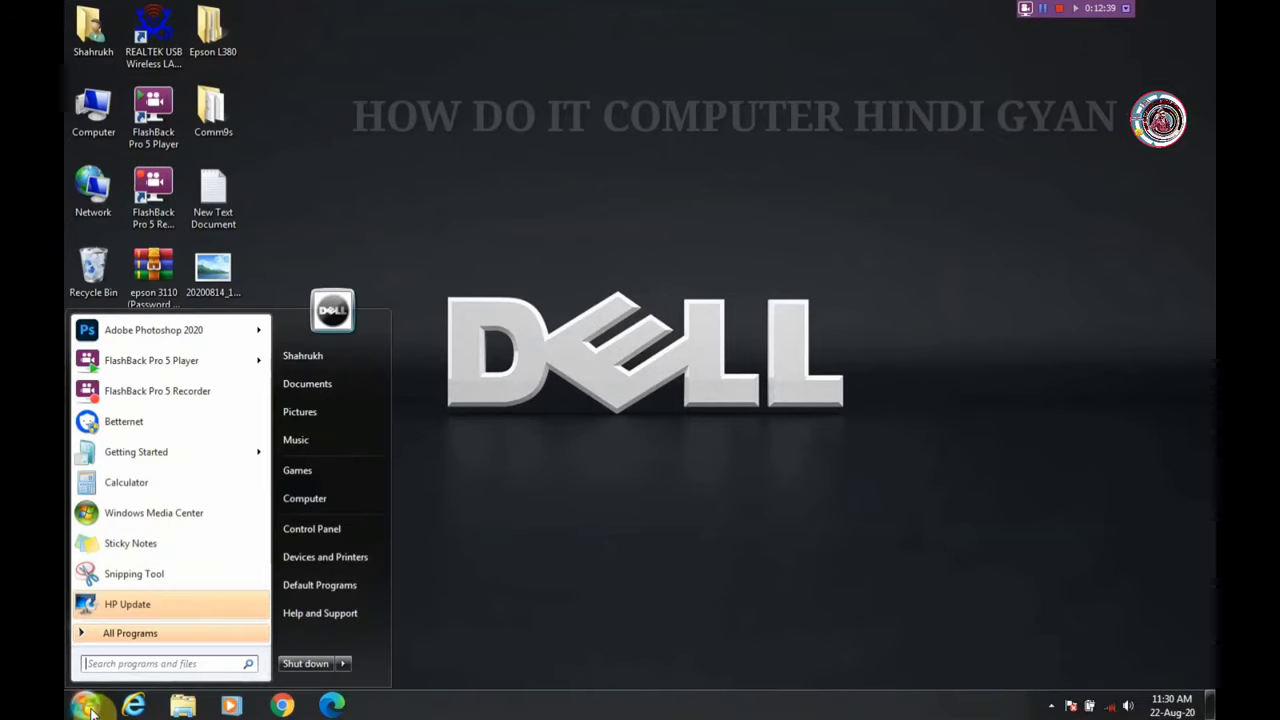
click(342, 663)
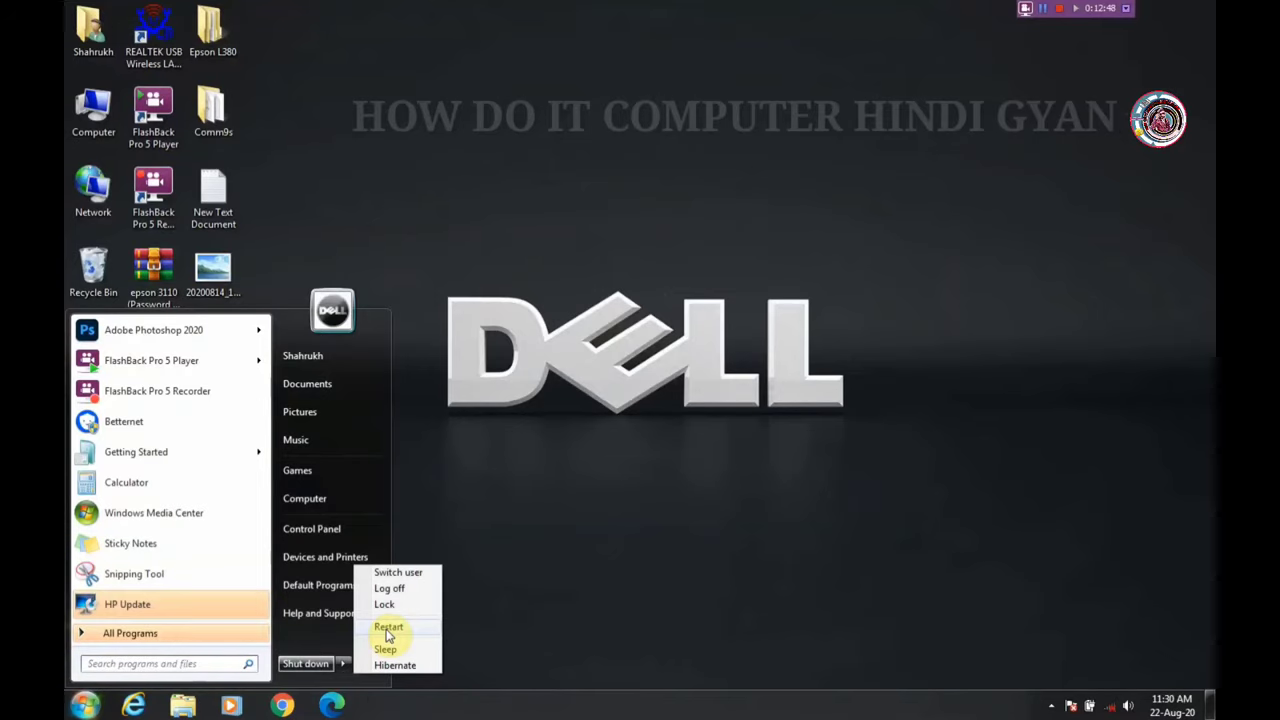
click(388, 630)
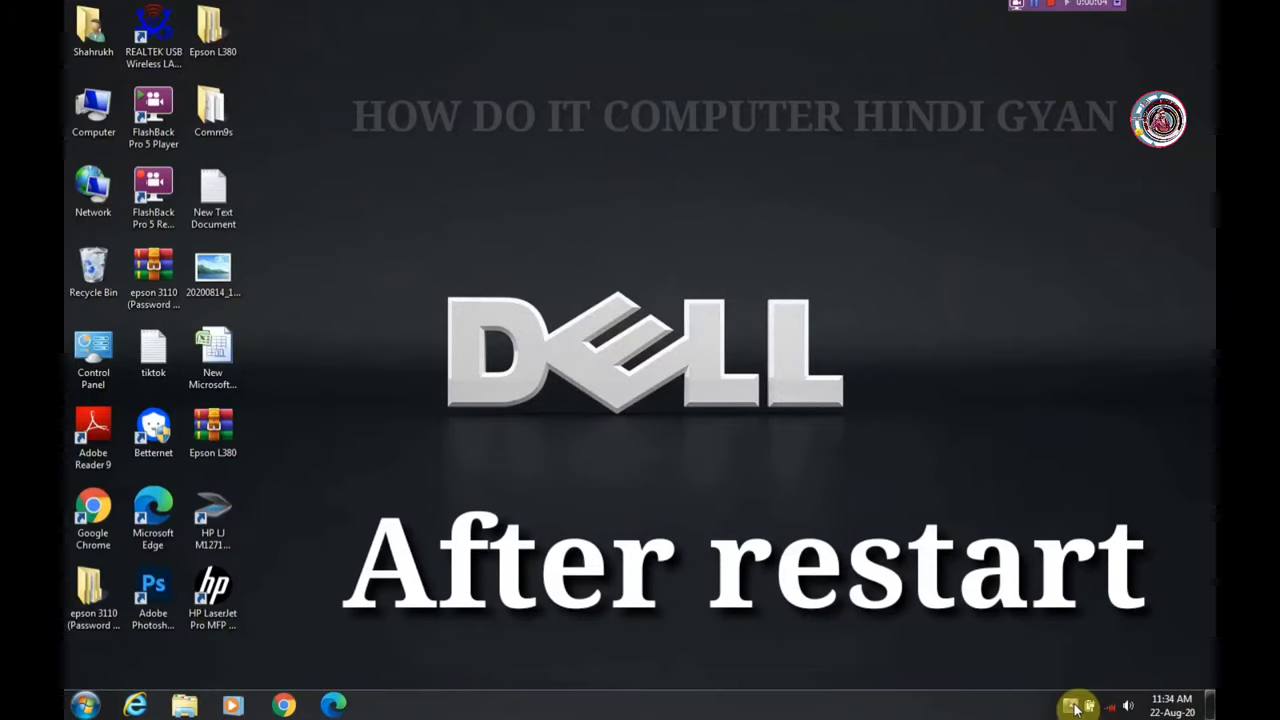
Look at the hidden notification icons after the restart and open Devices and Printers.
click(1072, 706)
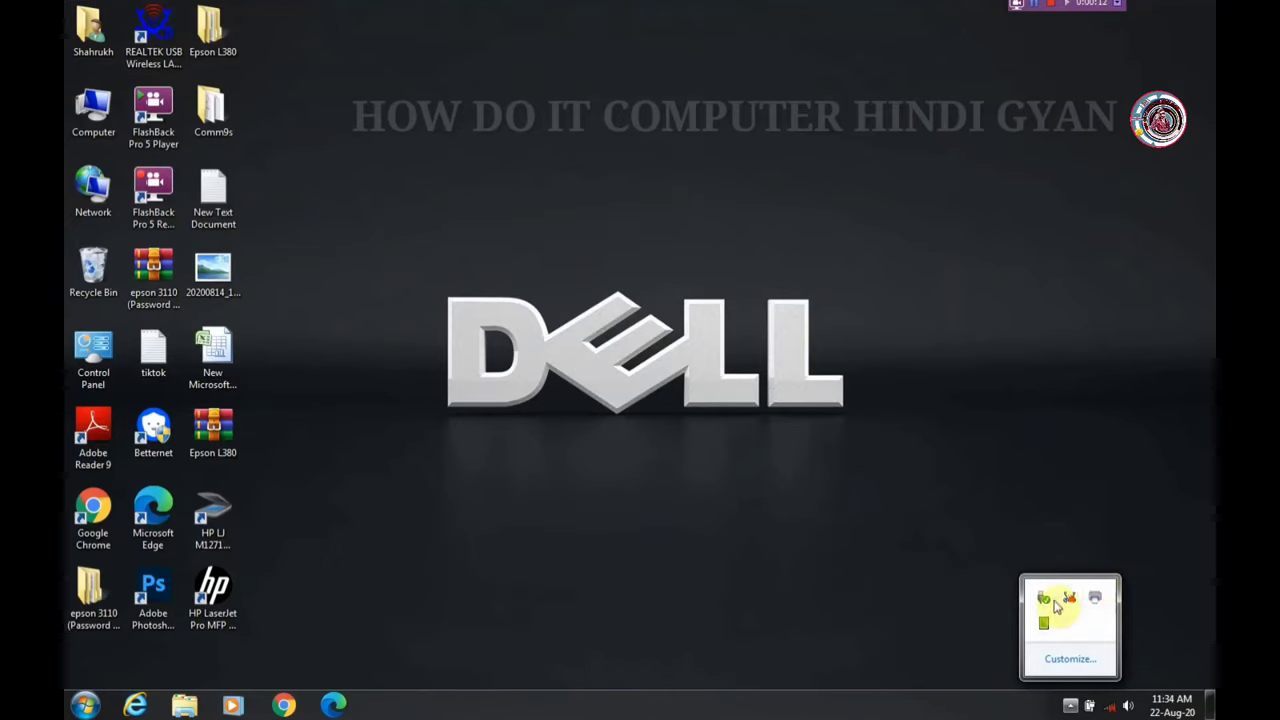
click(70, 707)
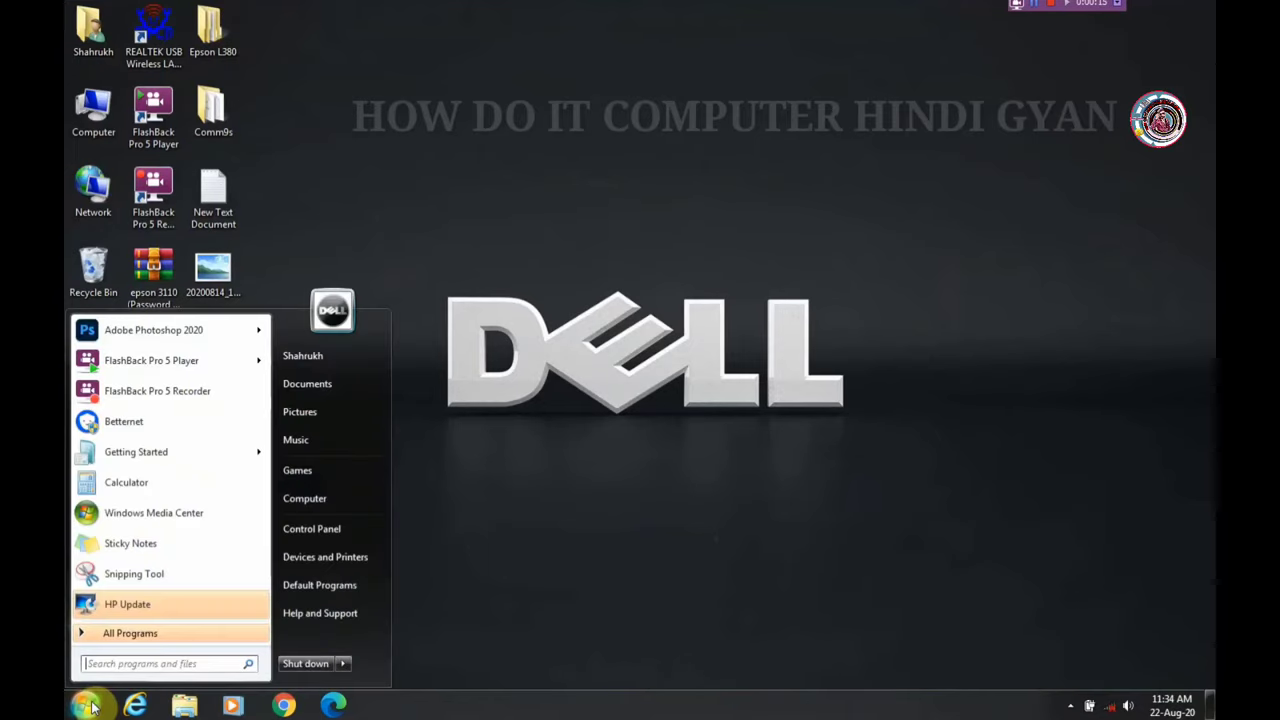
click(316, 563)
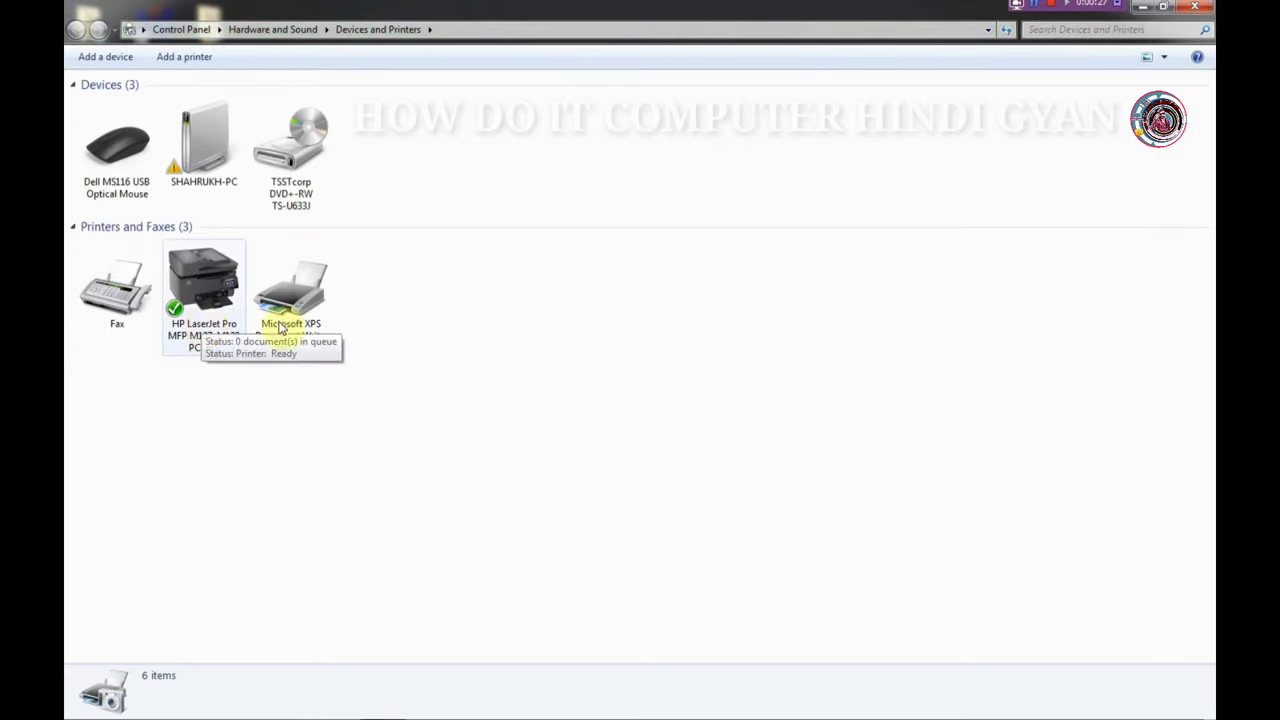
Refresh the Devices and Printers list several times after the restart.
right_click(548, 331)
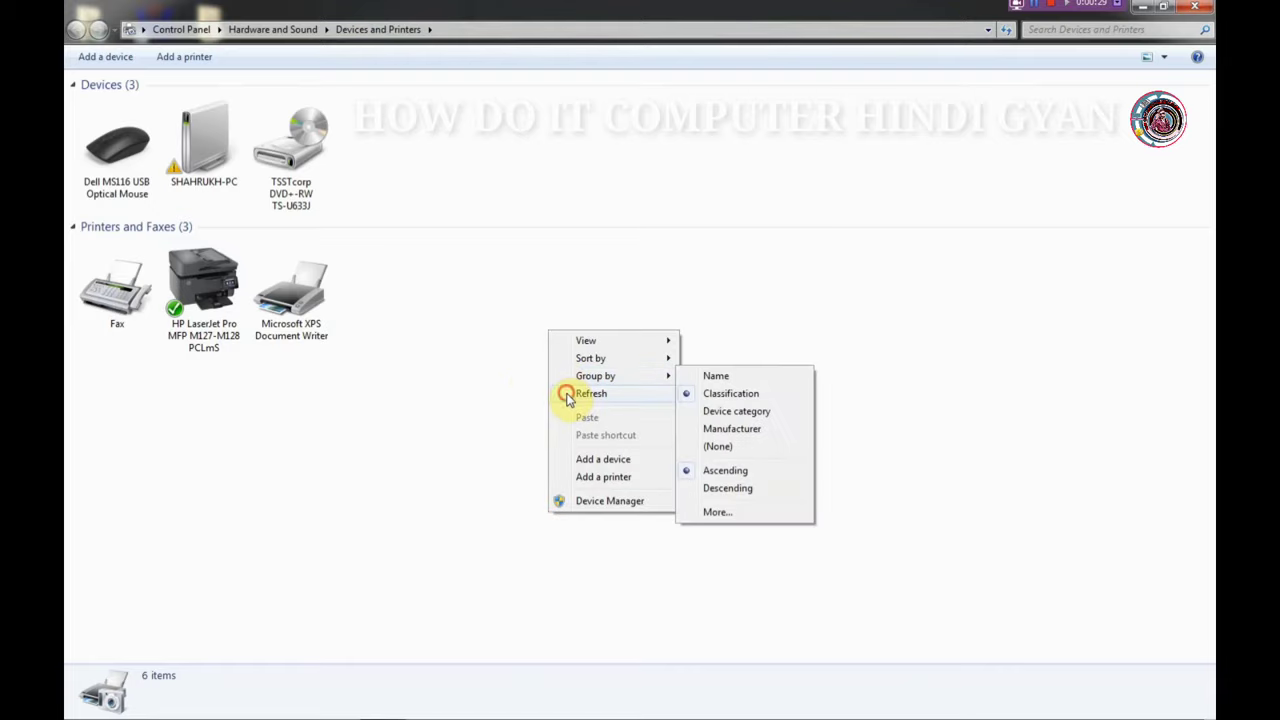
click(563, 393)
right_click(202, 292)
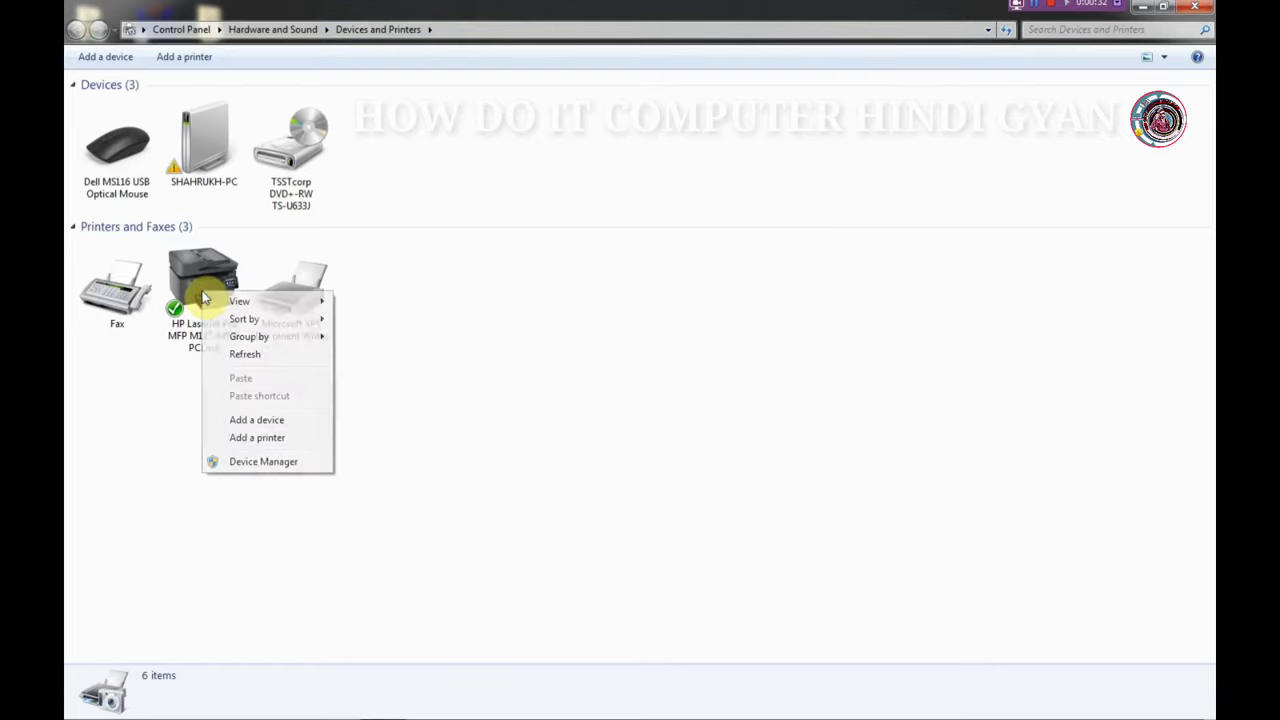
click(248, 362)
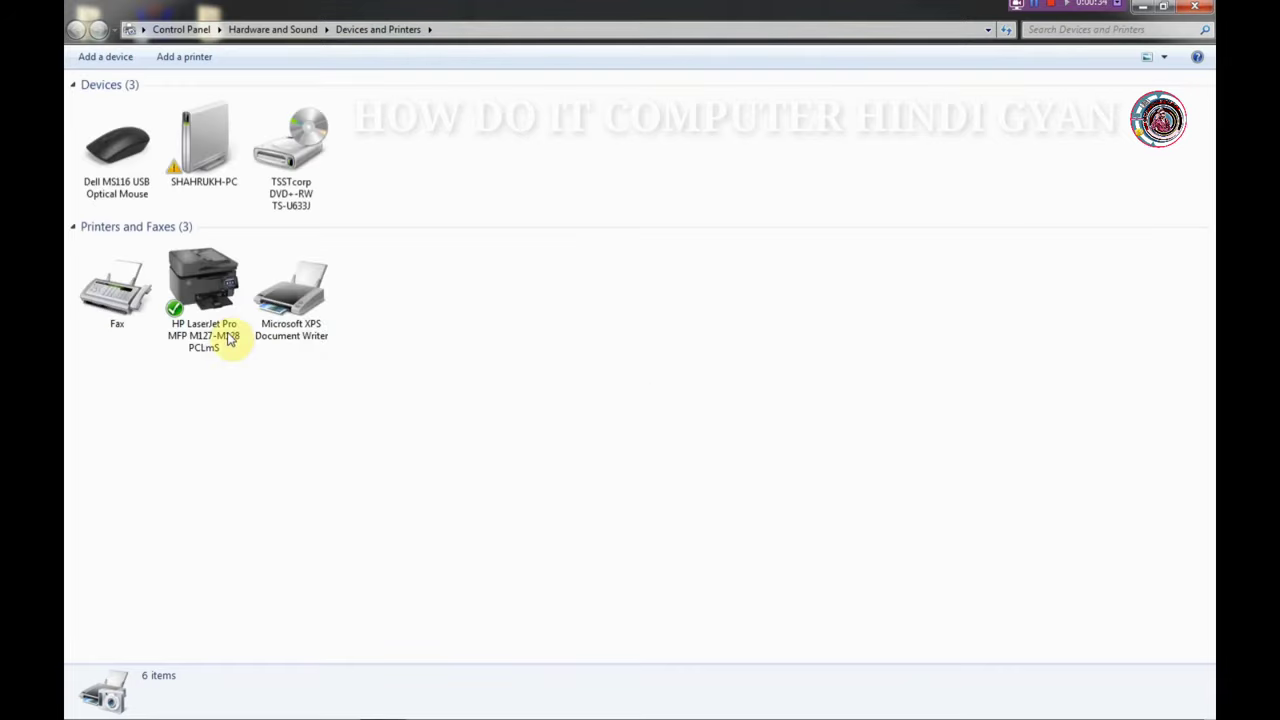
right_click(214, 314)
click(246, 377)
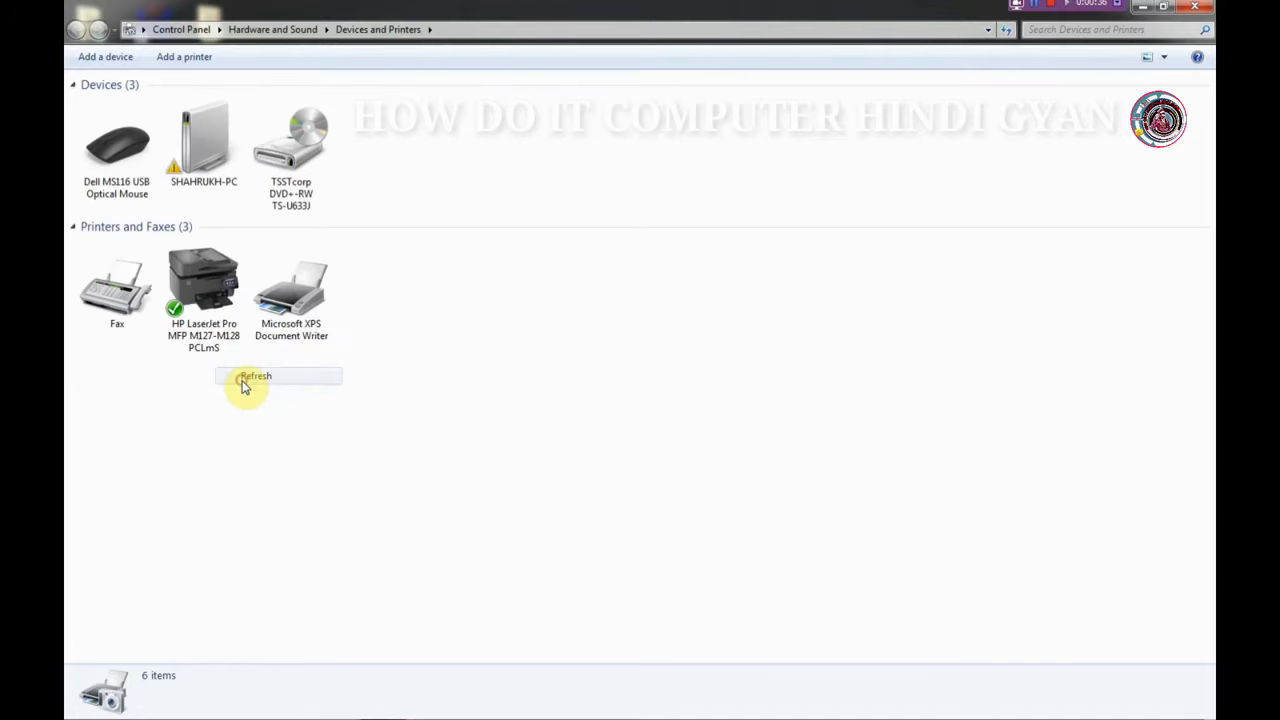
right_click(192, 297)
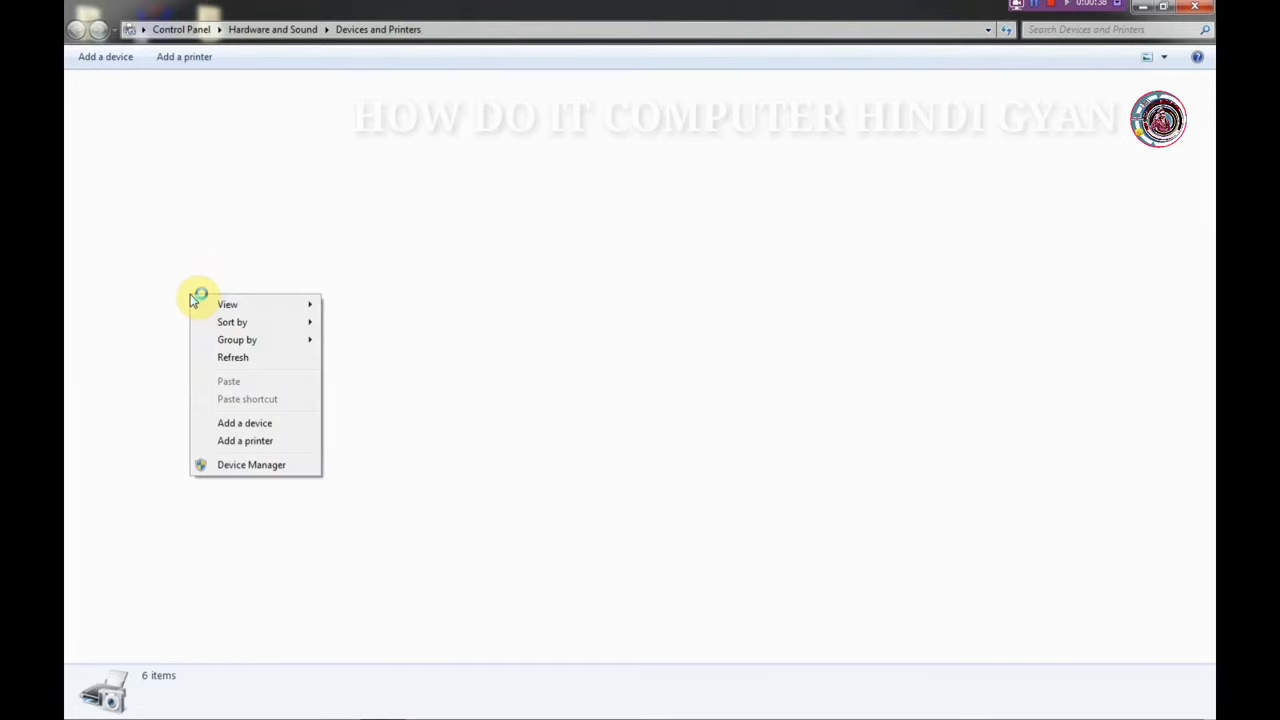
click(229, 356)
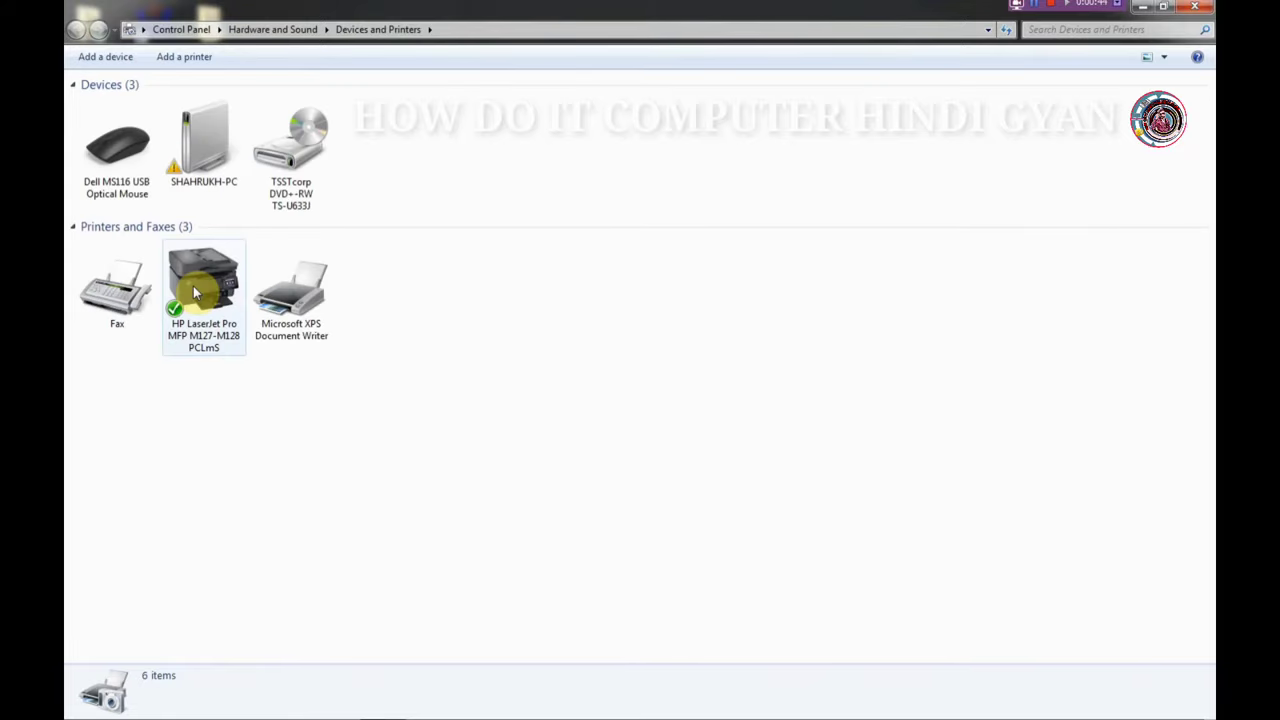
Print a test page from the HP LaserJet Pro MFP M127-M128 PCLmS printer properties and close the dialogs.
click(193, 286)
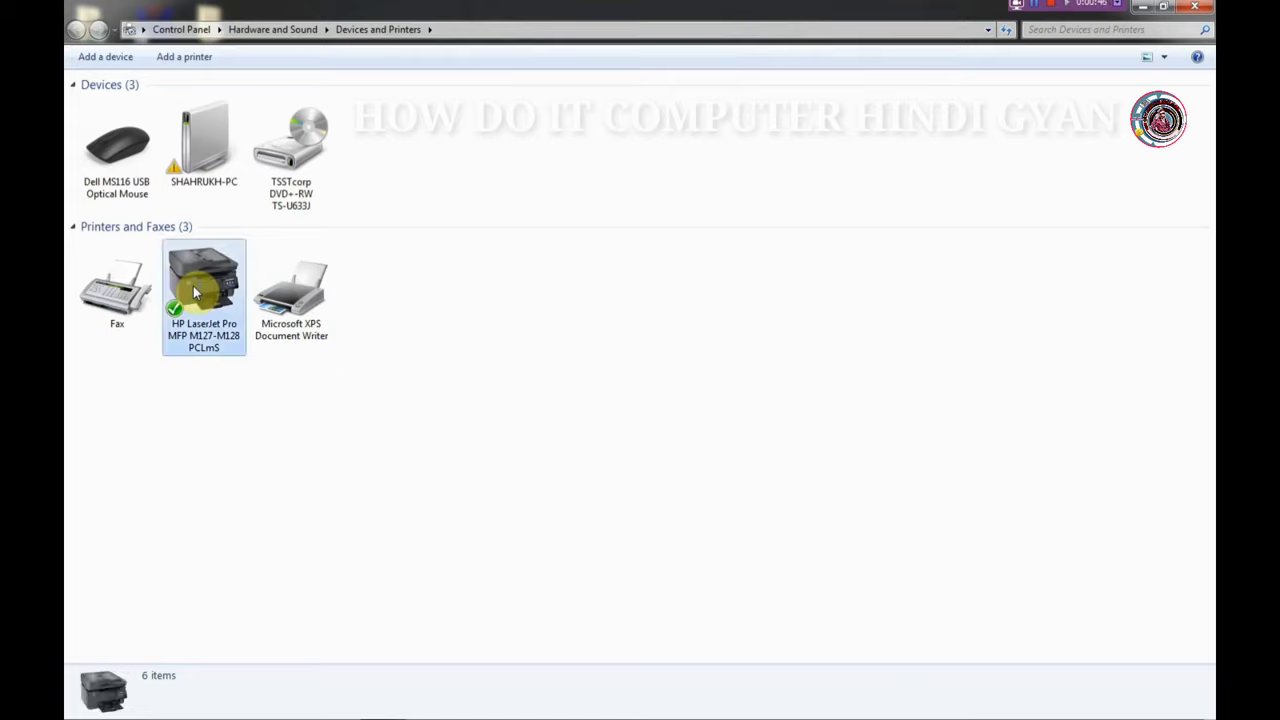
right_click(193, 286)
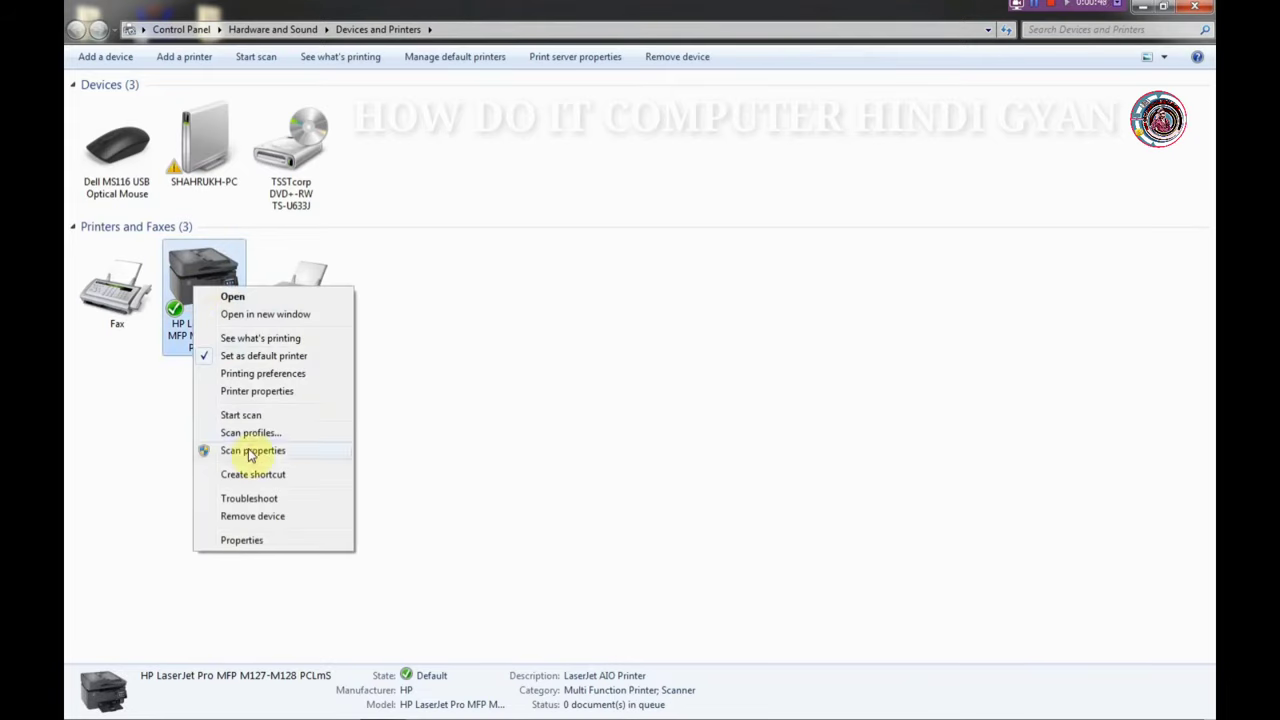
click(275, 392)
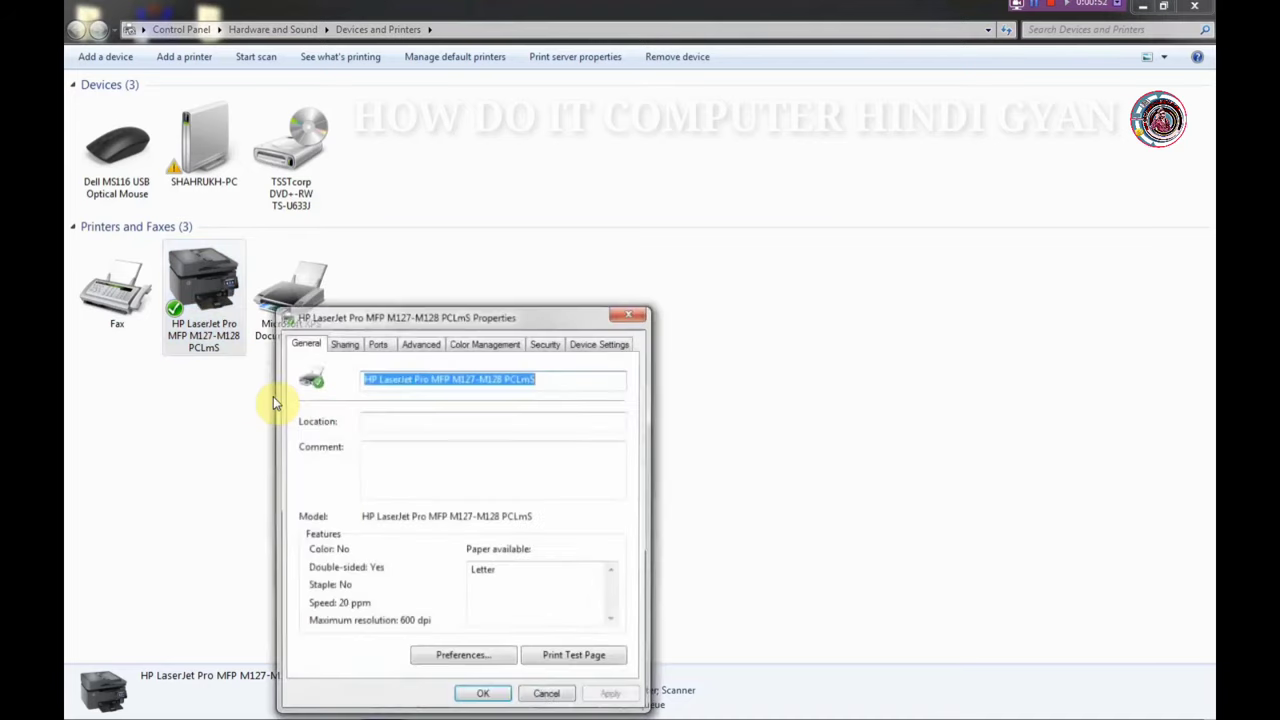
click(538, 657)
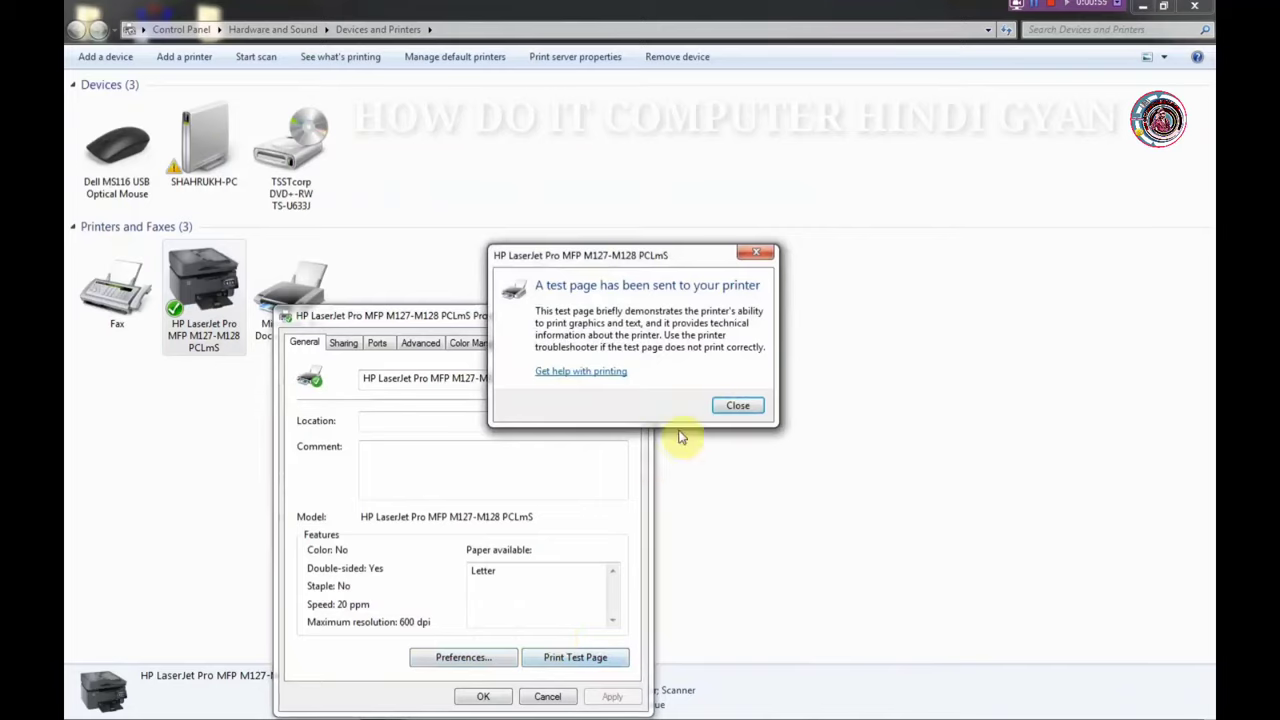
click(737, 405)
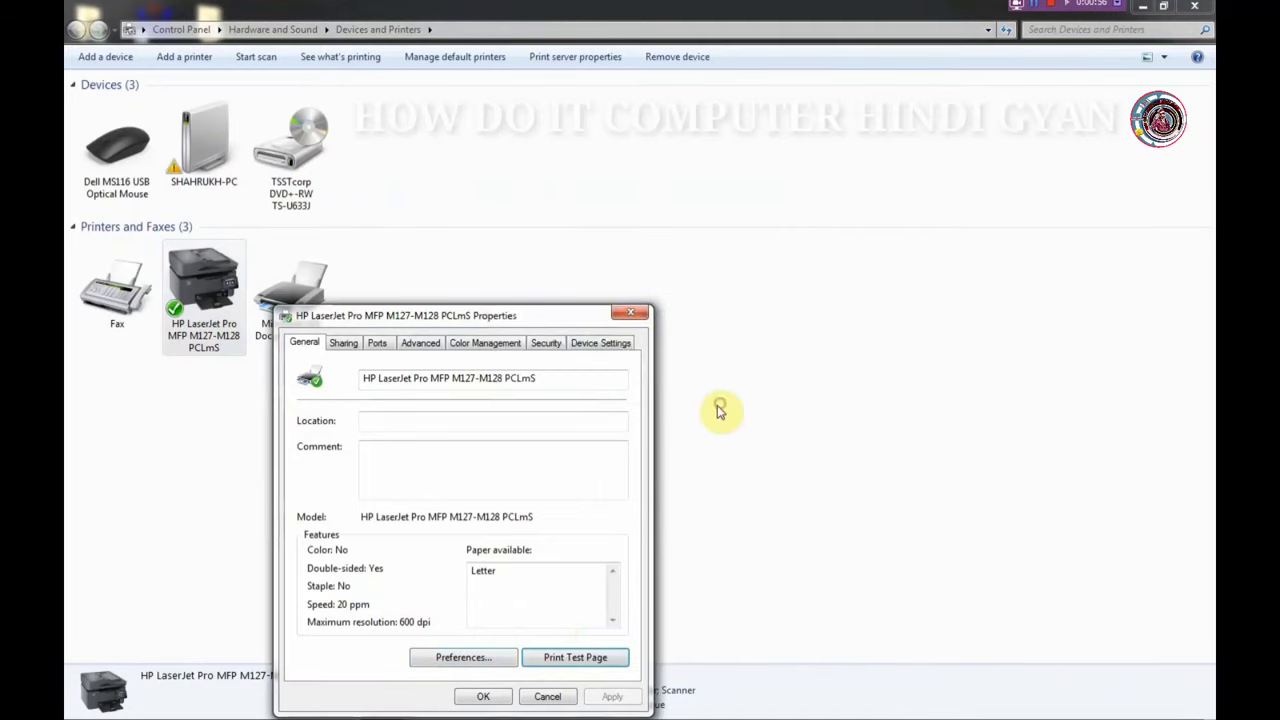
click(503, 692)
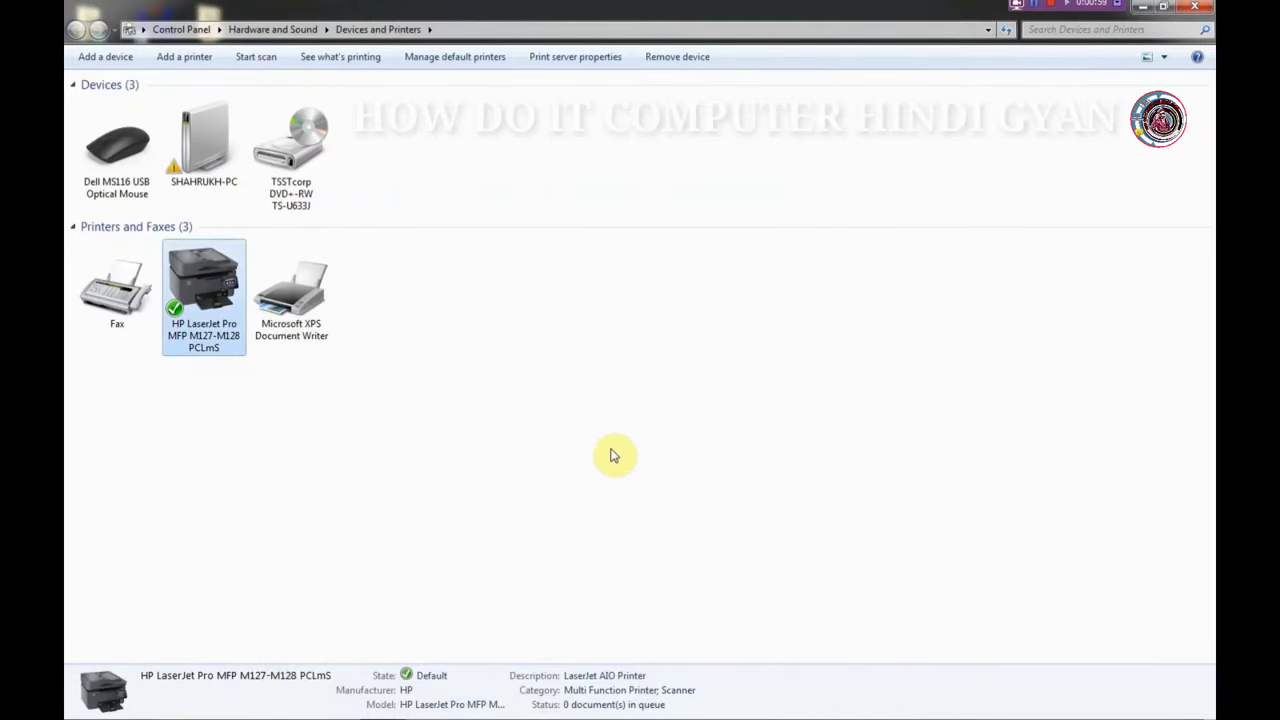
Check the HP LaserJet Pro MFP M127-M128 PCLmS print queue for pending jobs and close the queue window.
right_click(211, 293)
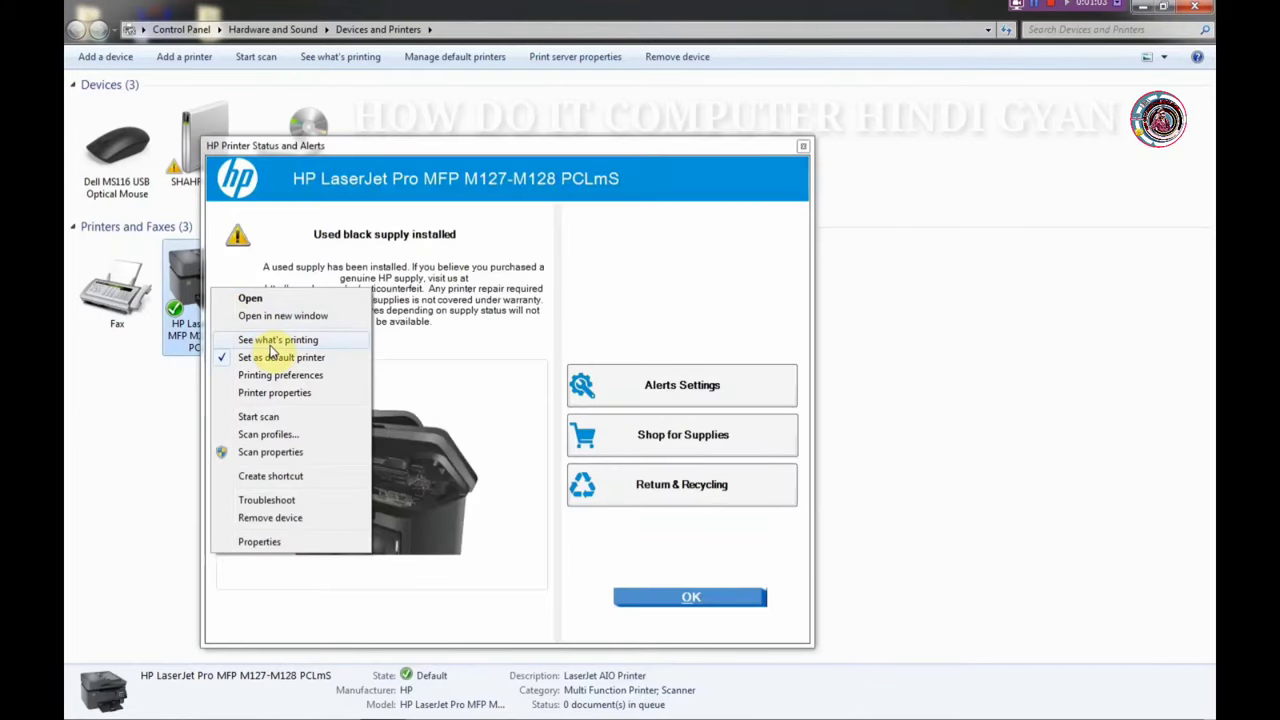
click(270, 341)
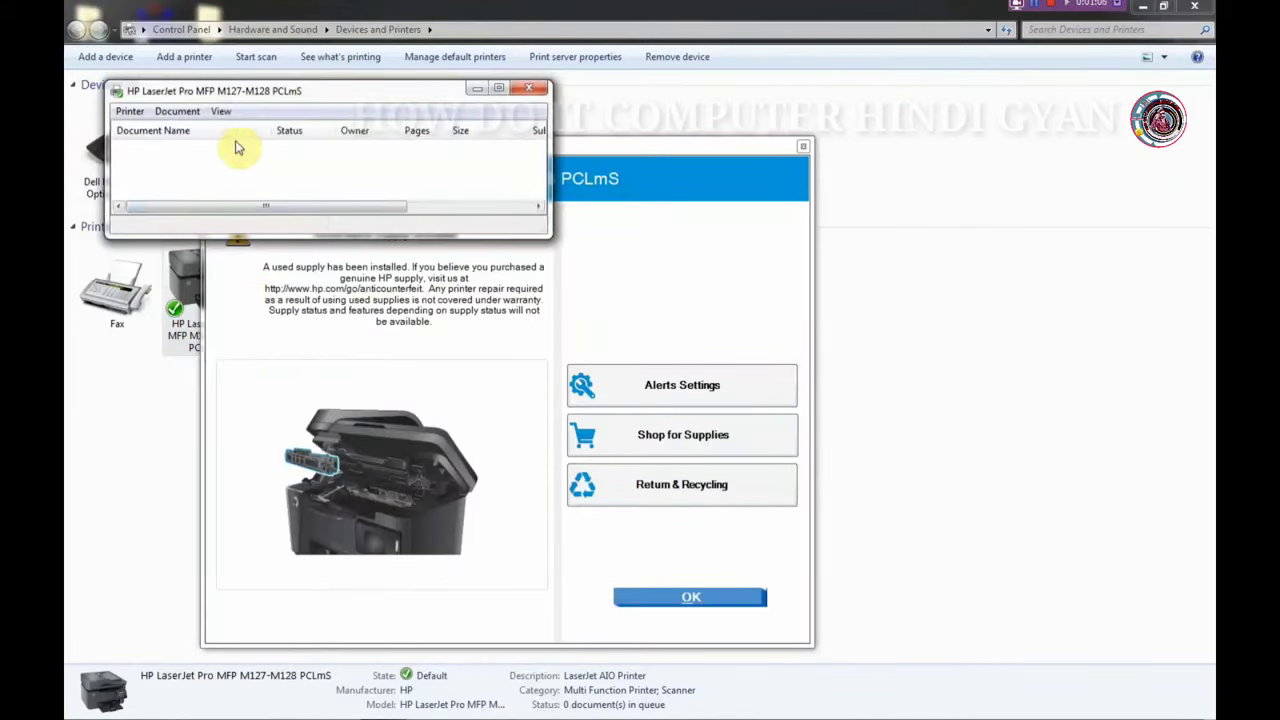
click(527, 90)
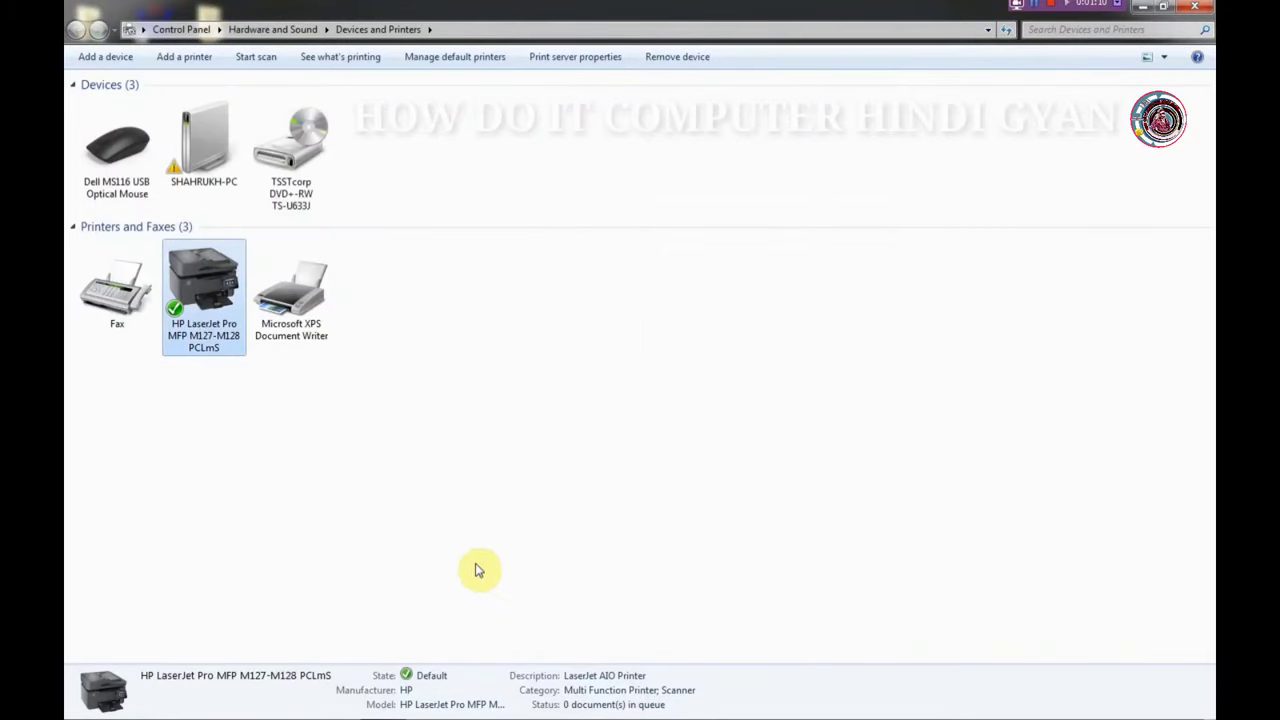